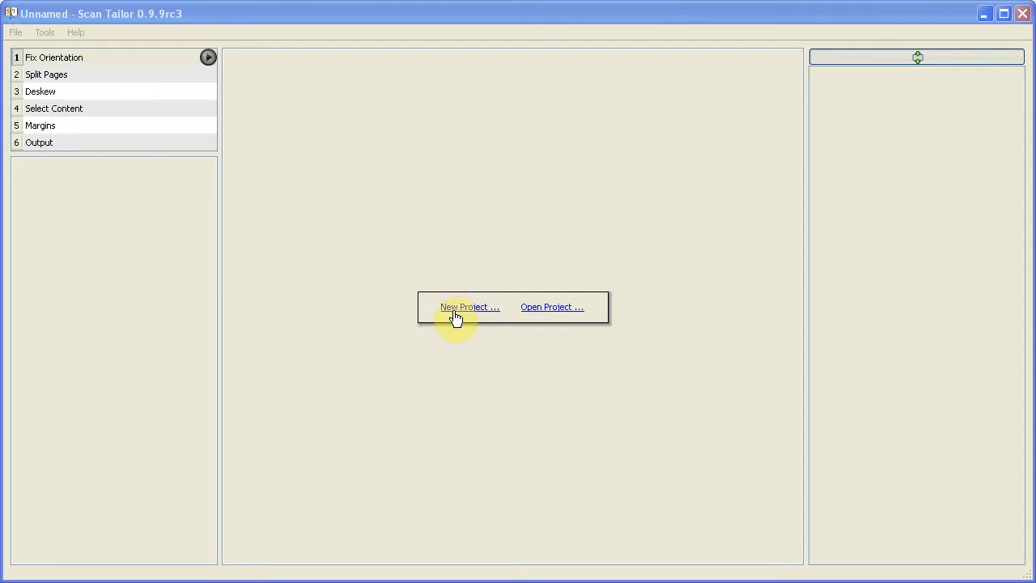
Create a new project with st-tutorial\double1 as the input directory and its out subfolder as the output directory
left_click(457, 313)
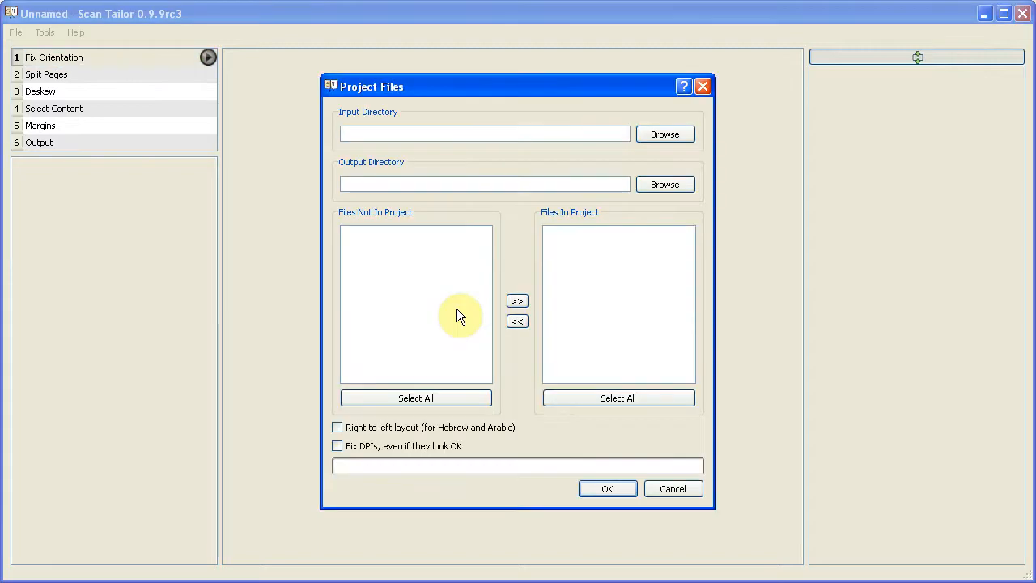
left_click(662, 135)
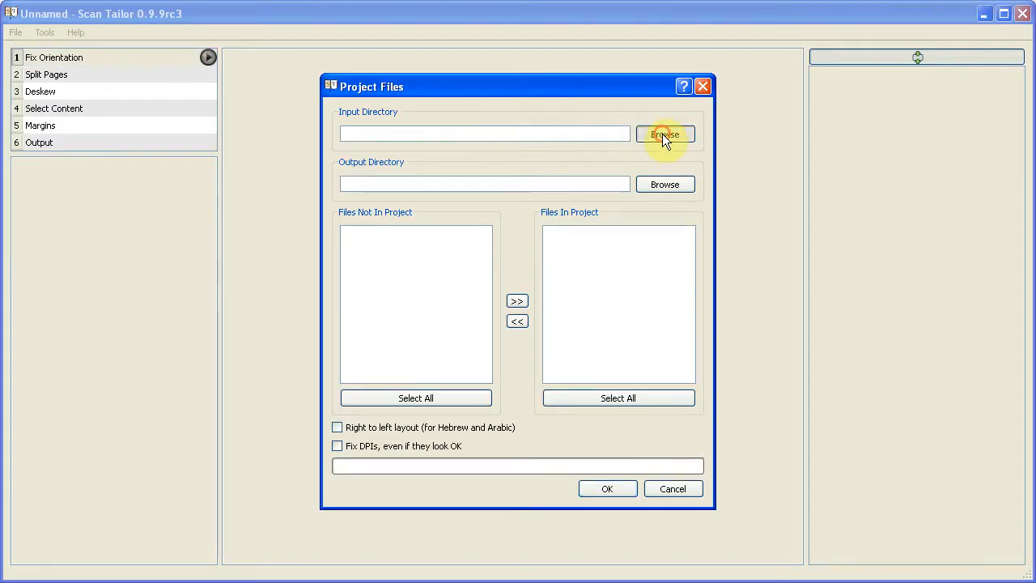
left_click(427, 334)
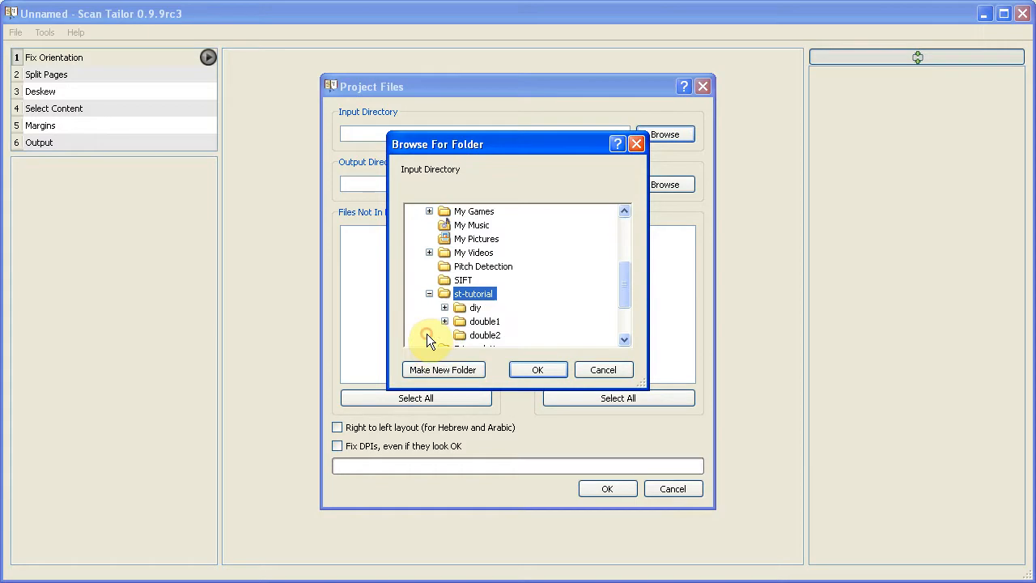
left_click(482, 321)
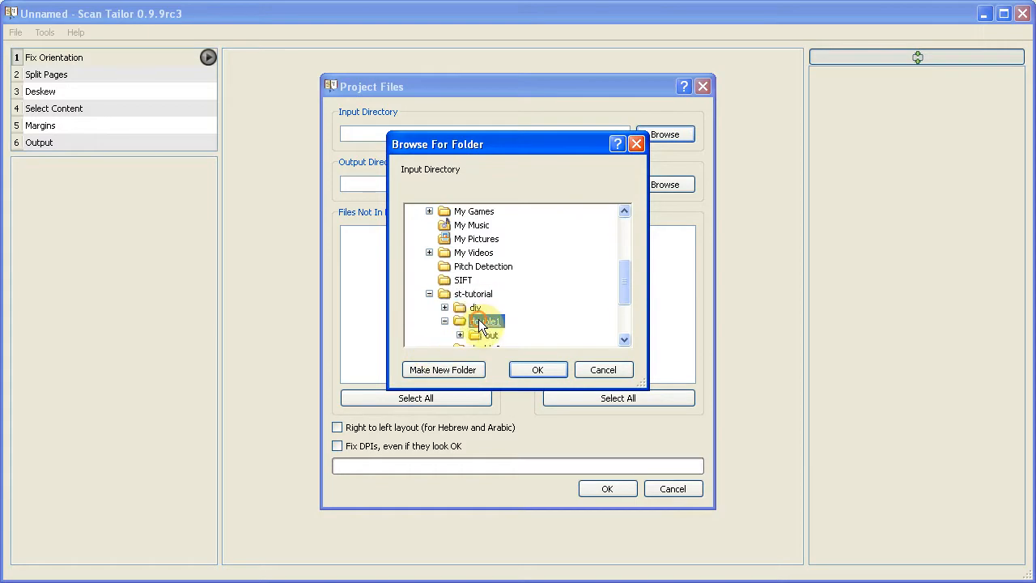
left_click(541, 370)
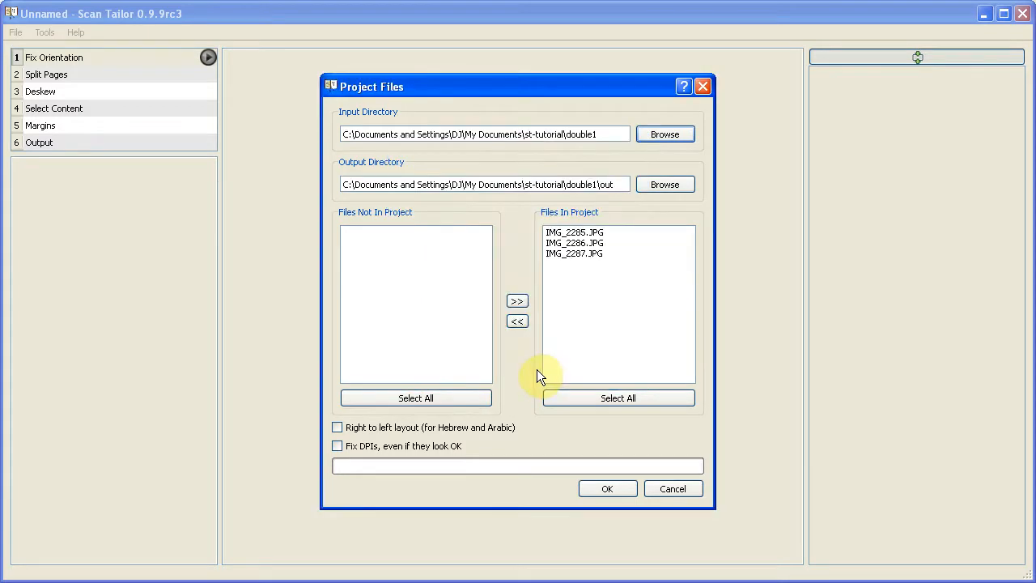
left_click(613, 183)
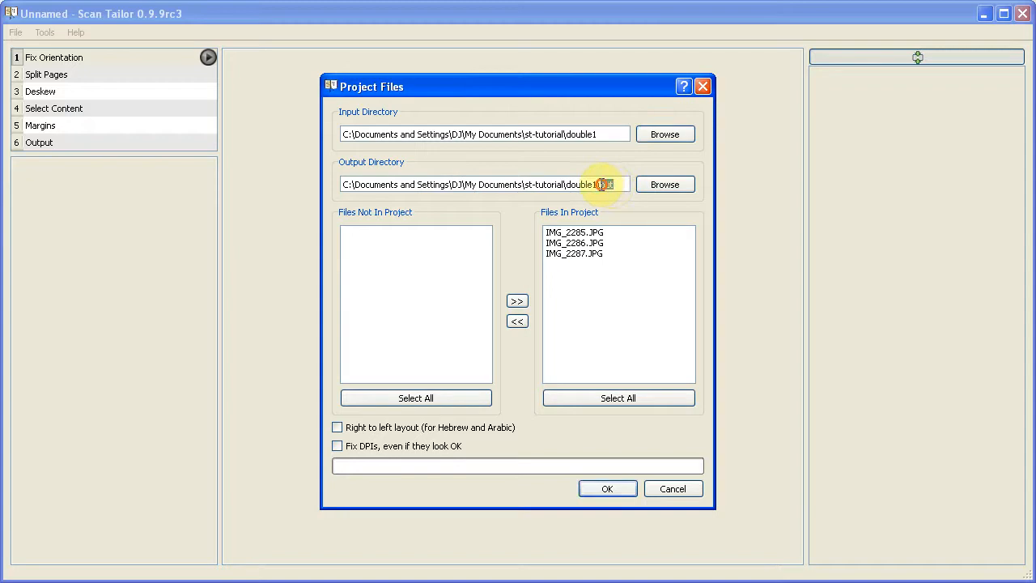
left_click_drag(600, 183, 616, 183)
left_click(613, 182)
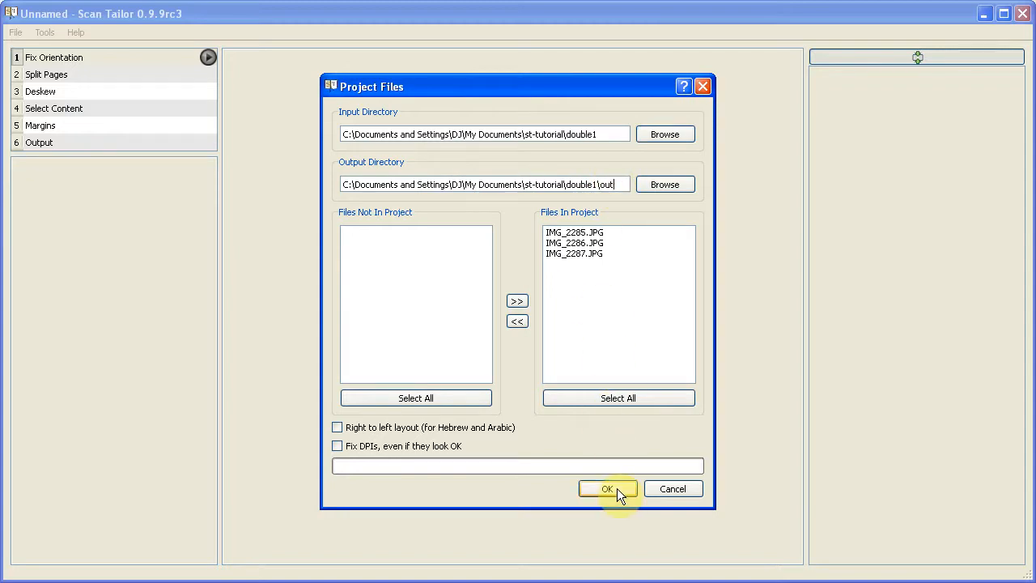
left_click(616, 489)
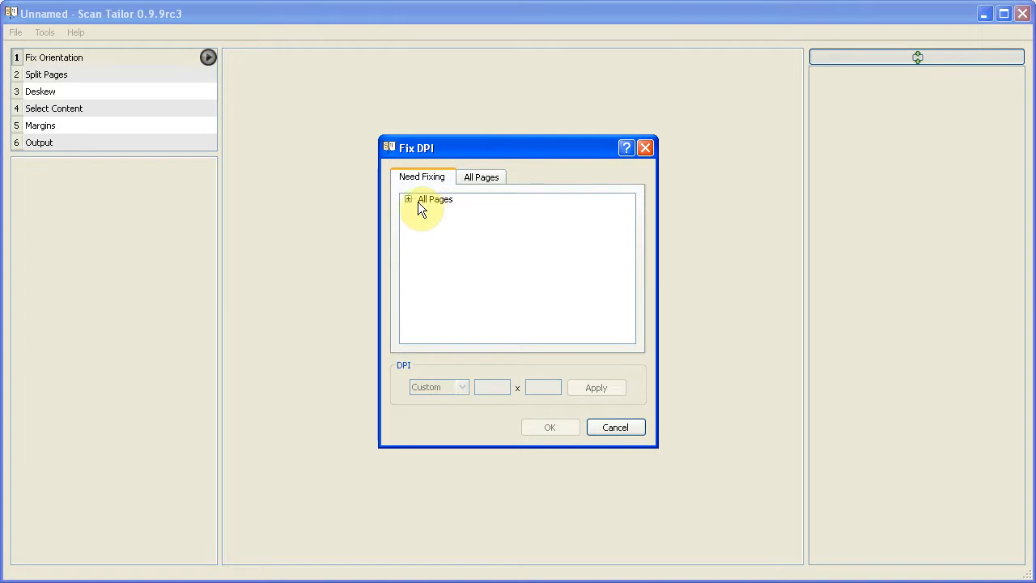
Switch to GIMP and measure the height of six lines of body text on the scanned page with a rectangular selection
key("alt+Tab")
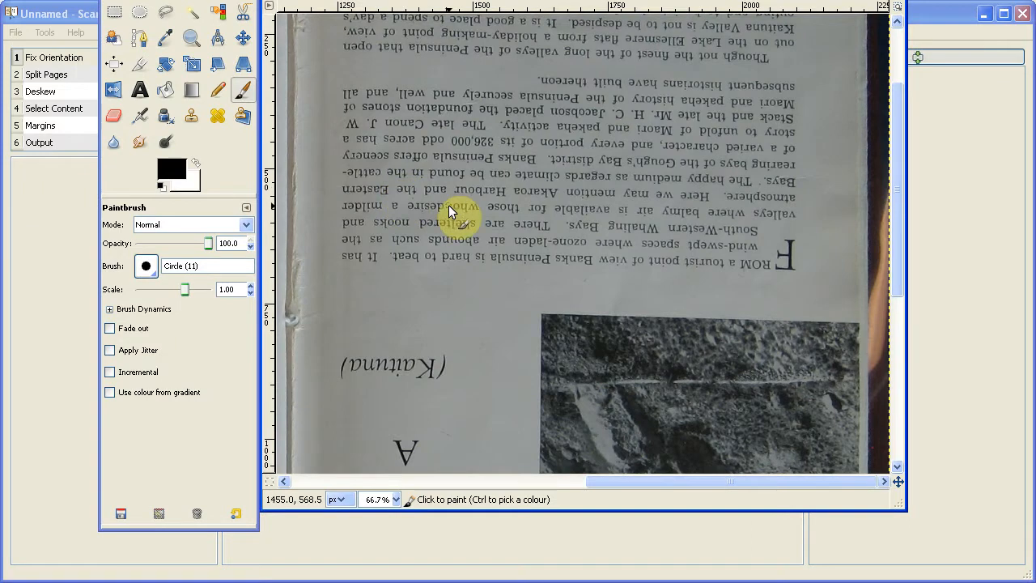
left_click(114, 12)
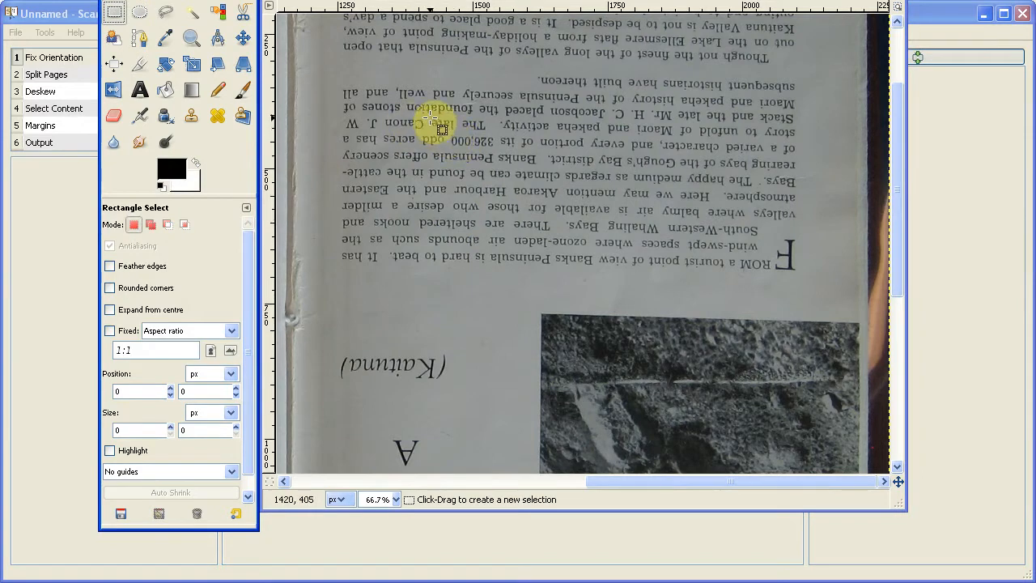
left_click_drag(430, 119, 460, 215)
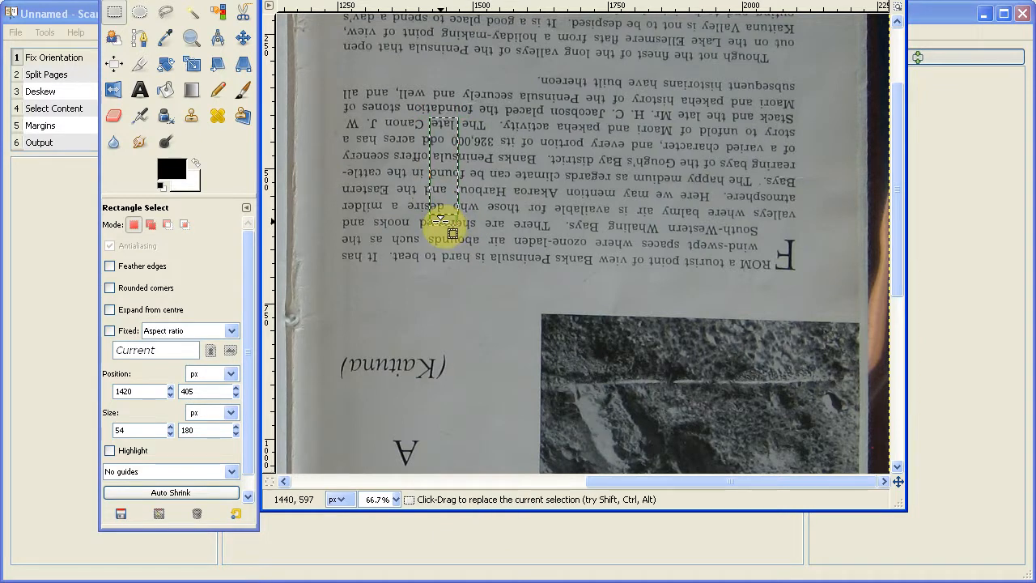
left_click_drag(440, 218, 442, 218)
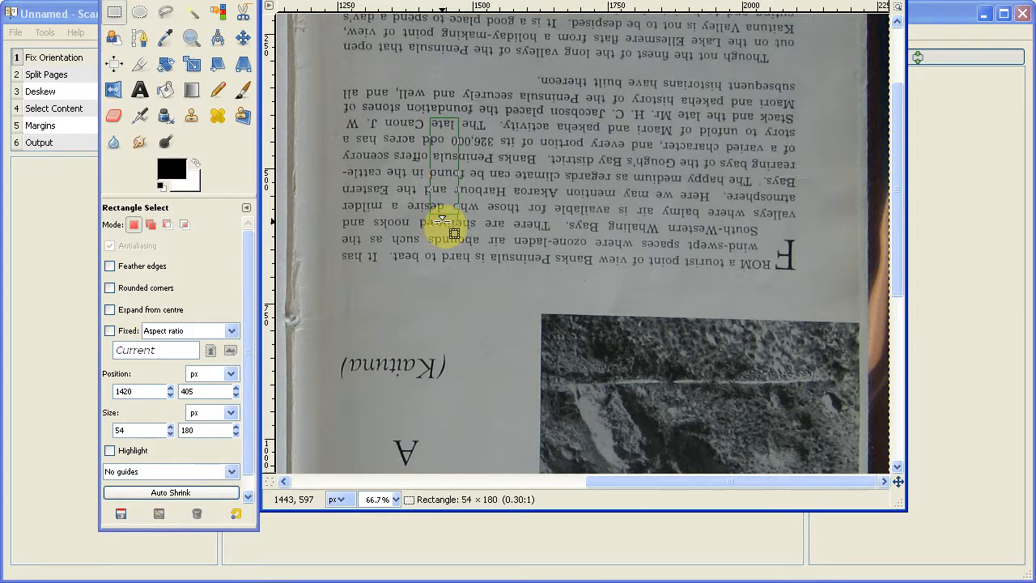
left_click_drag(442, 220, 442, 219)
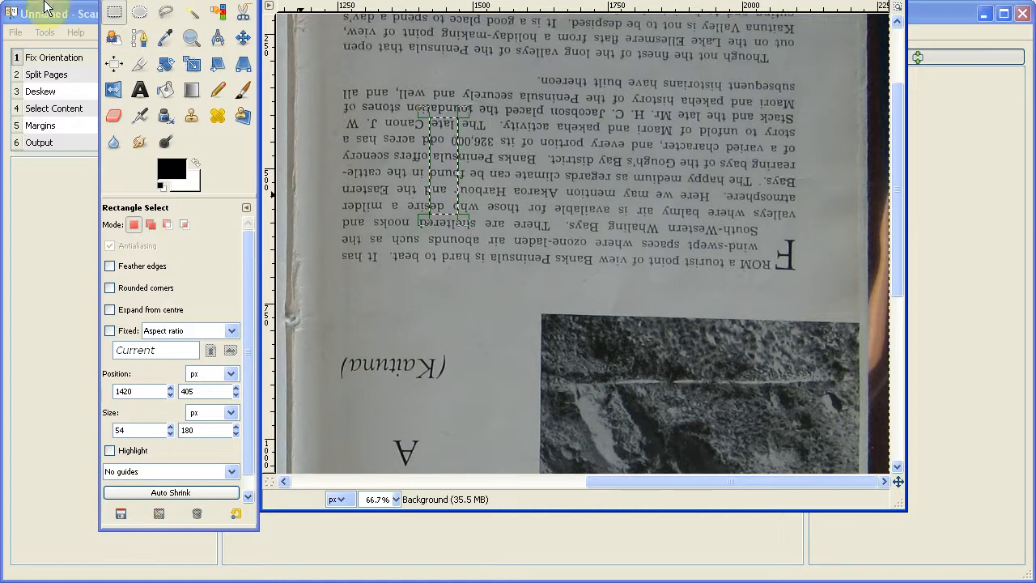
Switch back to Scan Tailor and apply a custom DPI of 180 x 180 to all pages
left_click(51, 18)
left_click(430, 201)
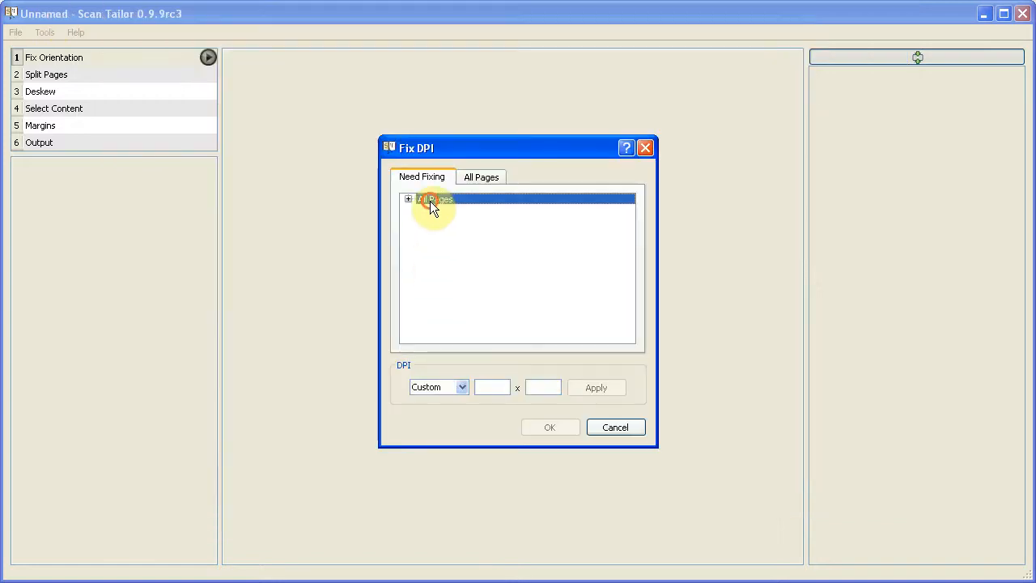
left_click(490, 386)
type("1")
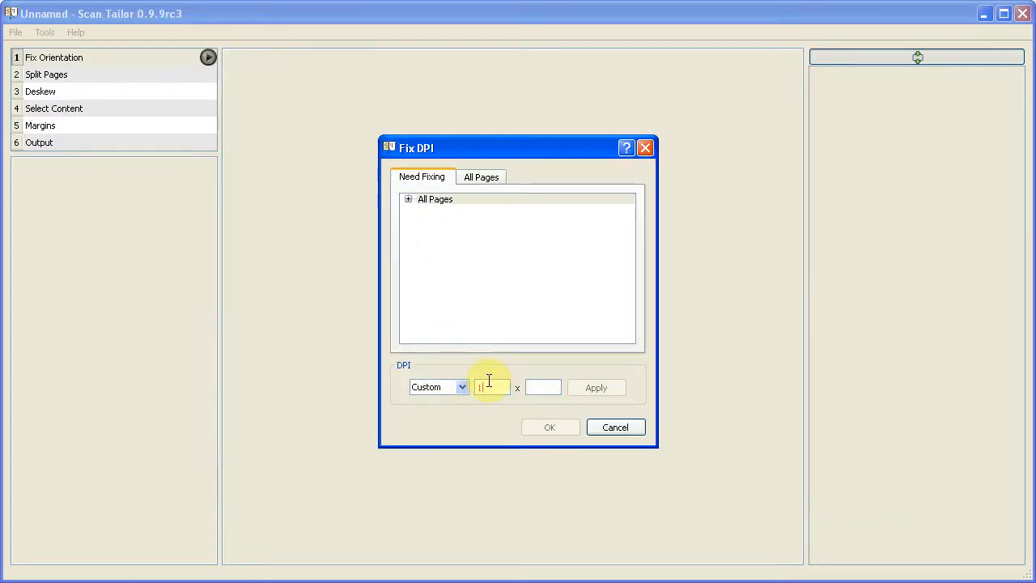
type("80")
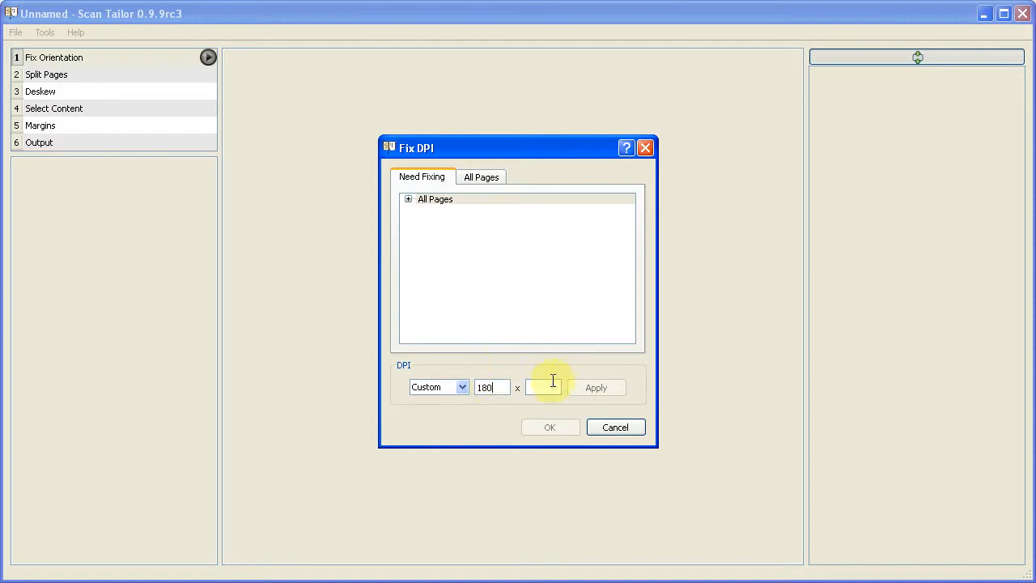
left_click(548, 385)
type("180")
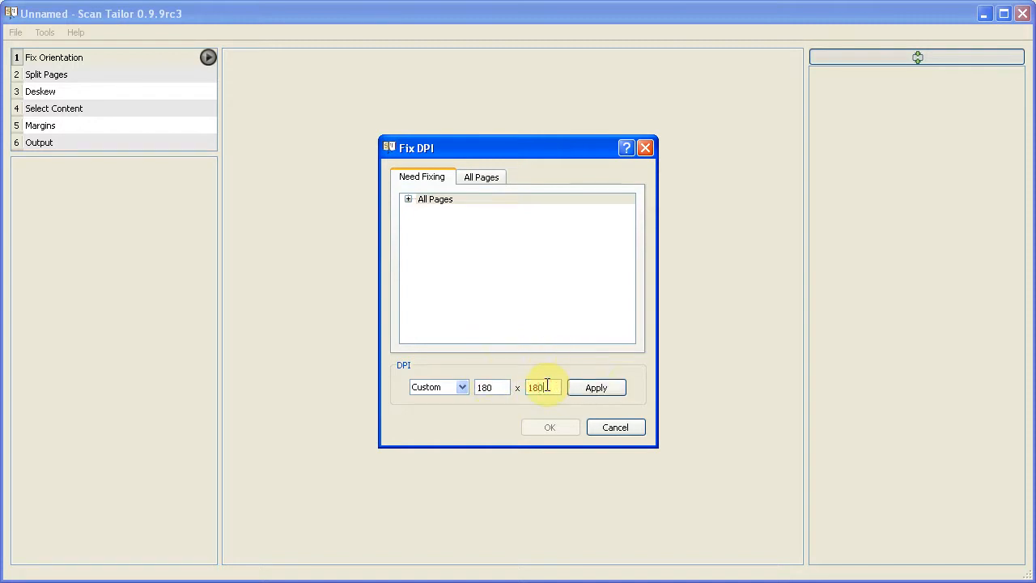
left_click(603, 390)
left_click(540, 424)
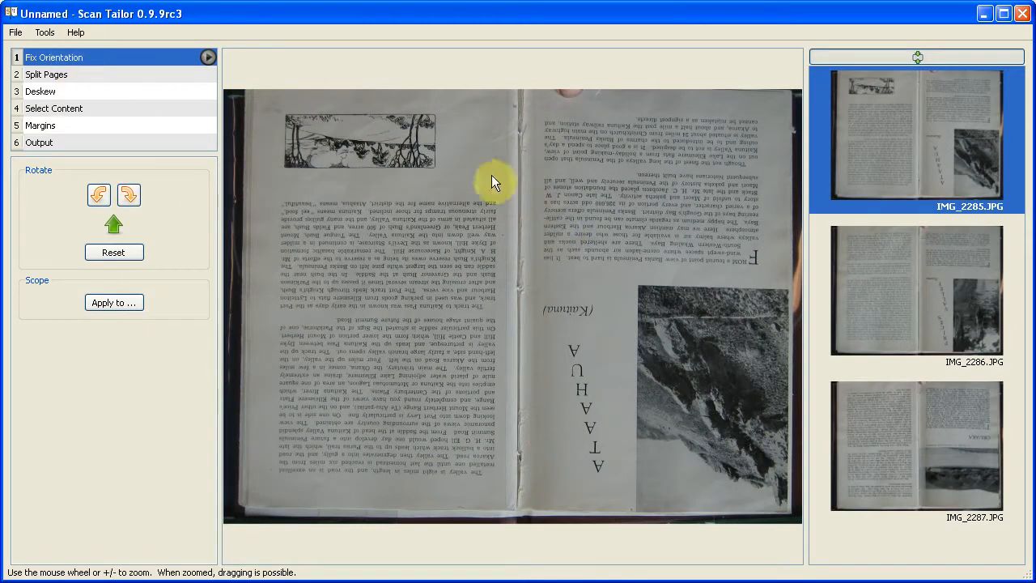
Rotate IMG_2285.JPG by 180 degrees and apply this orientation to all pages
left_click(888, 293)
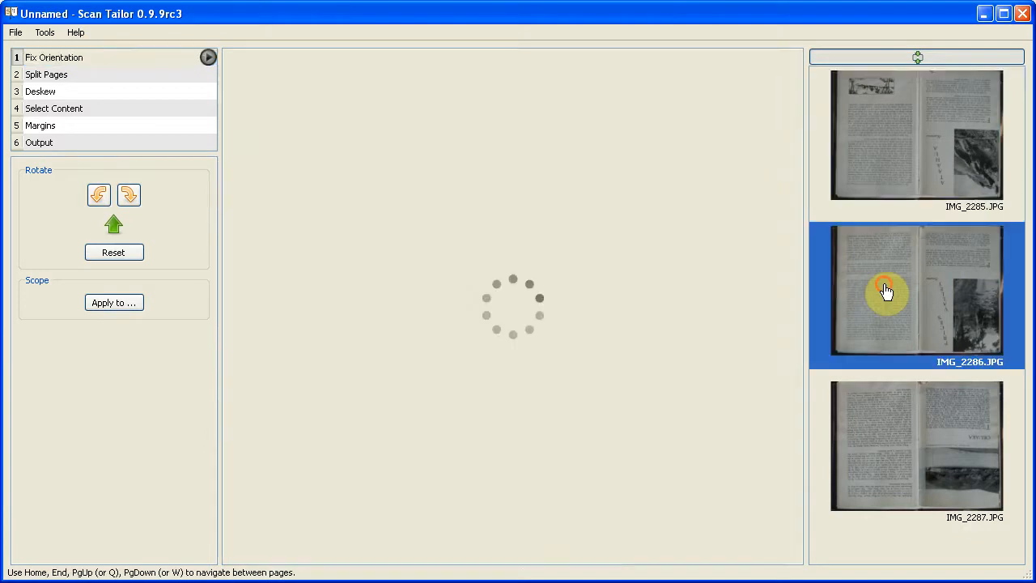
left_click(916, 133)
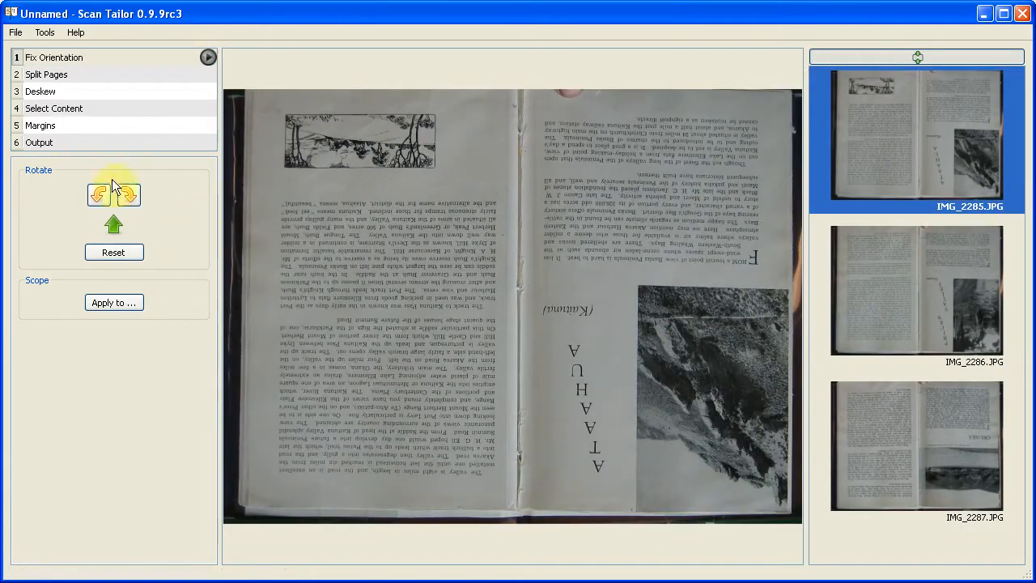
left_click(132, 194)
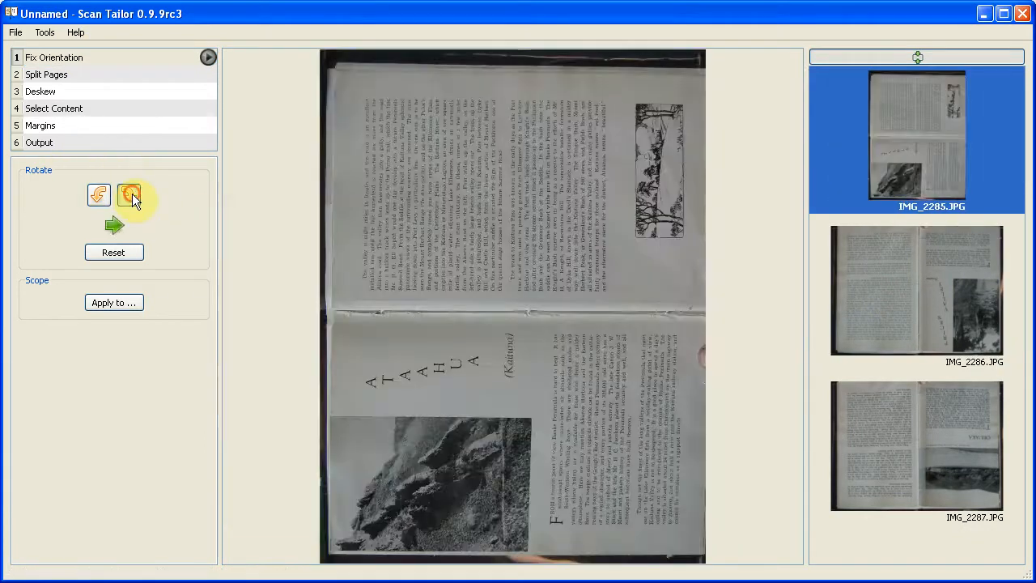
left_click(132, 193)
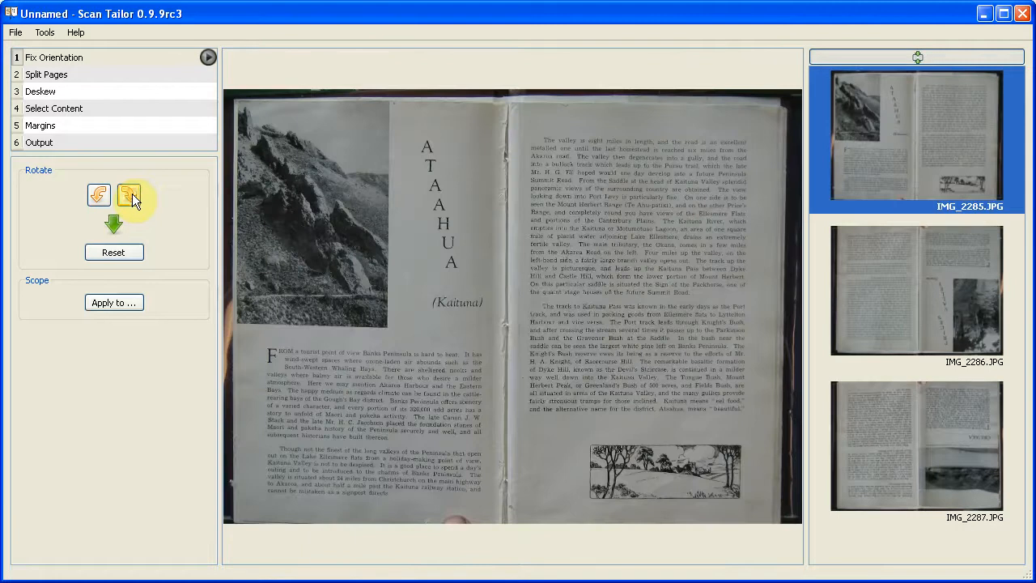
left_click(105, 304)
left_click(395, 228)
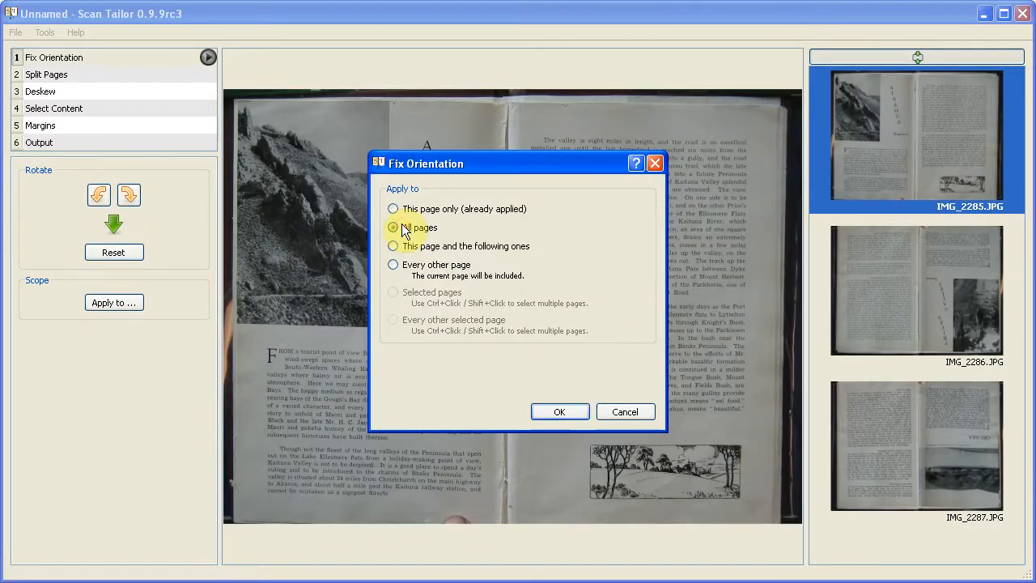
left_click(565, 410)
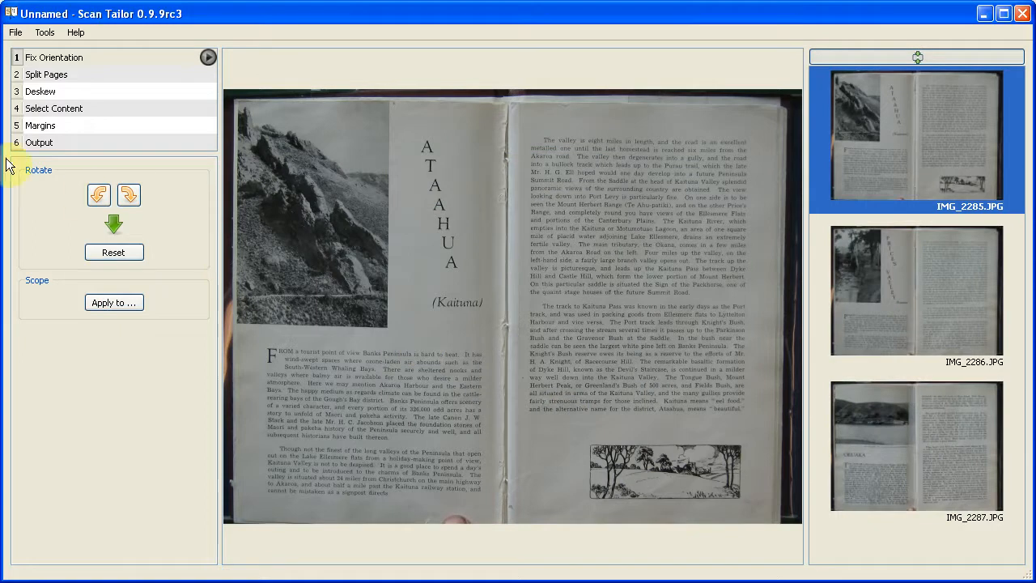
Split IMG_2285.JPG into two pages, check the split line, and deskew the left-hand page automatically
left_click(56, 76)
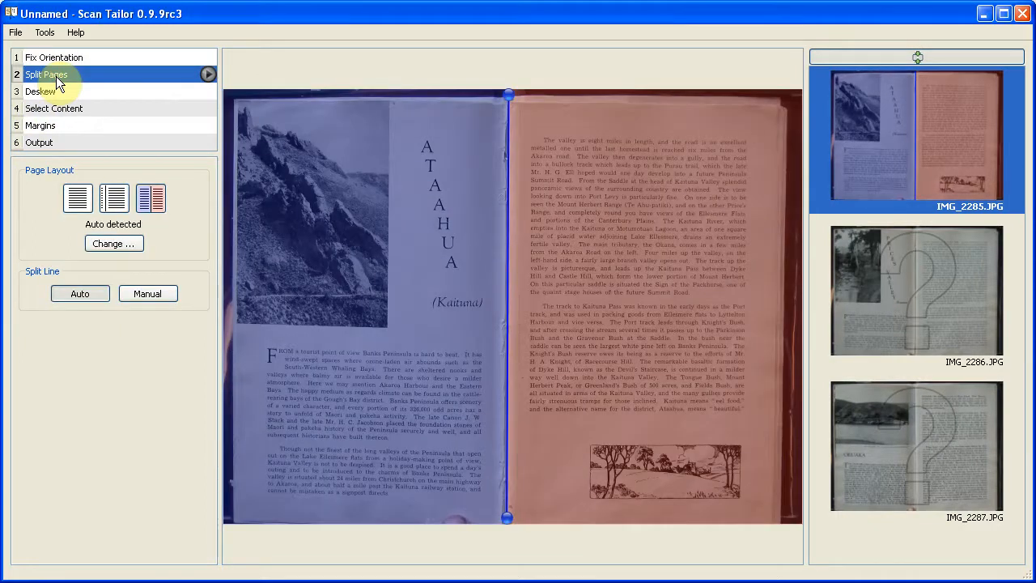
left_click(57, 91)
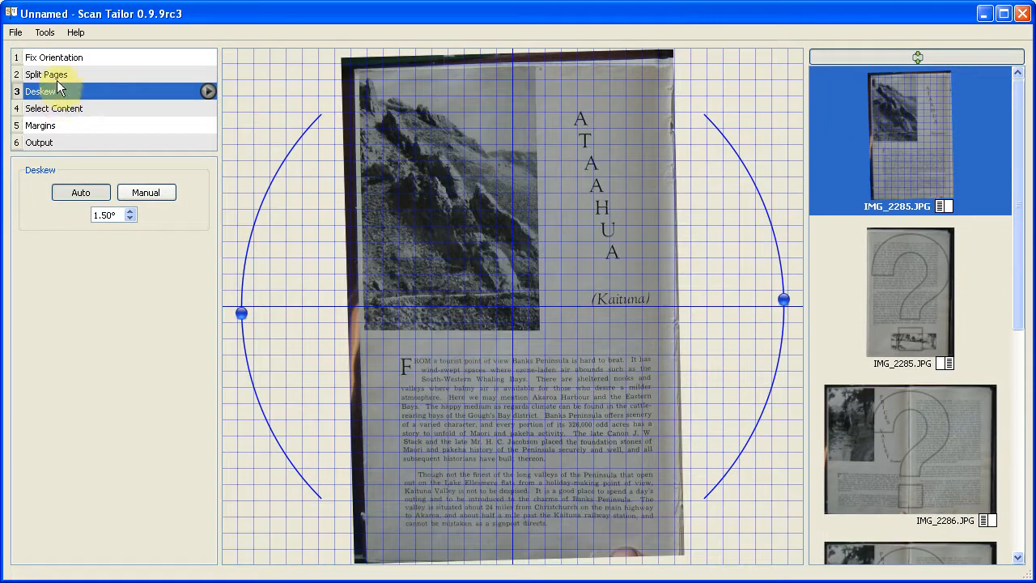
left_click(56, 74)
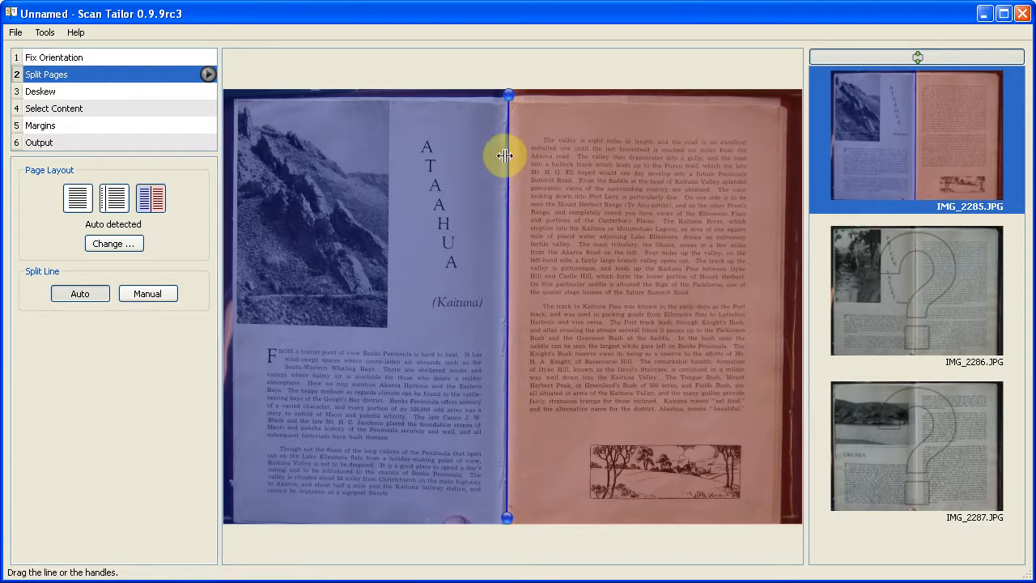
left_click(41, 92)
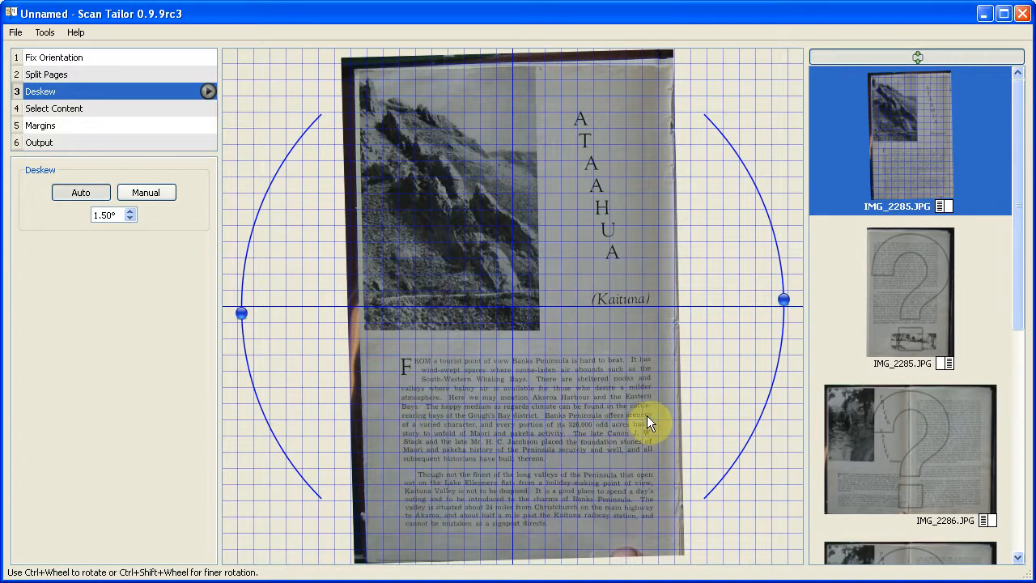
Detect the content box automatically on the first page and batch-process content selection for all pages
left_click(48, 108)
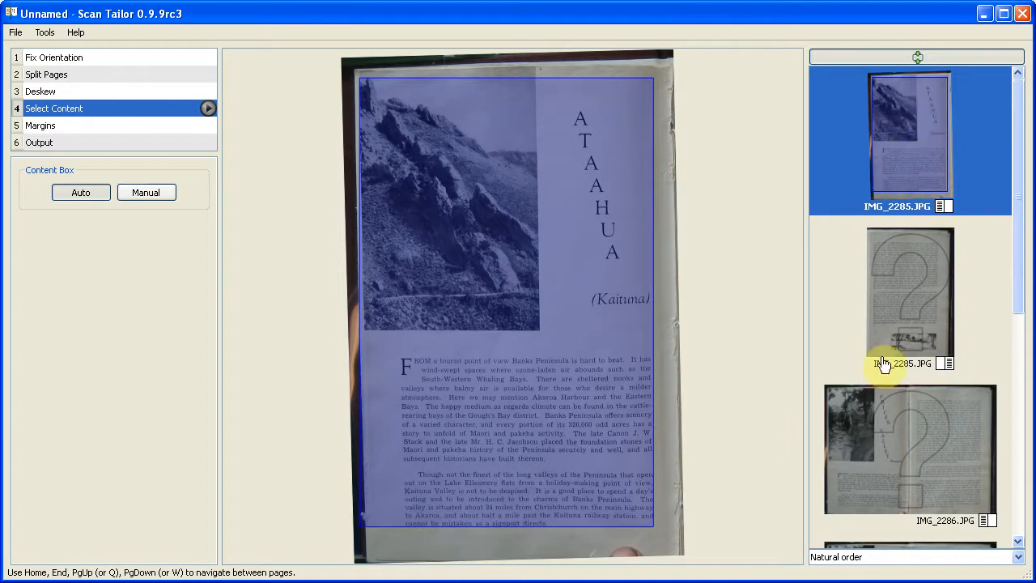
left_click(208, 109)
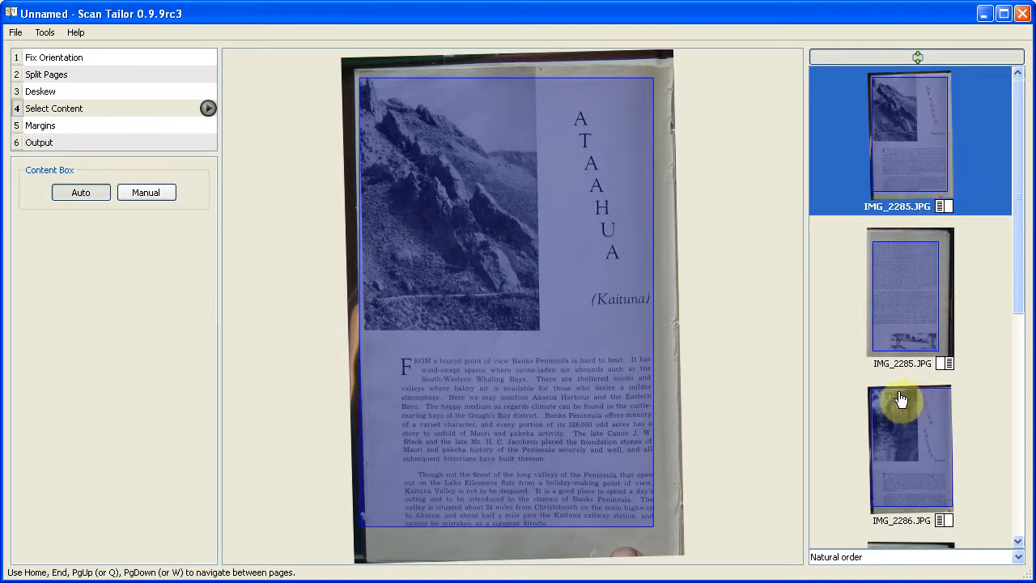
Order the pages by increasing width and inspect the content box edge on the widest page, the left half of IMG_2286.JPG
left_click(836, 558)
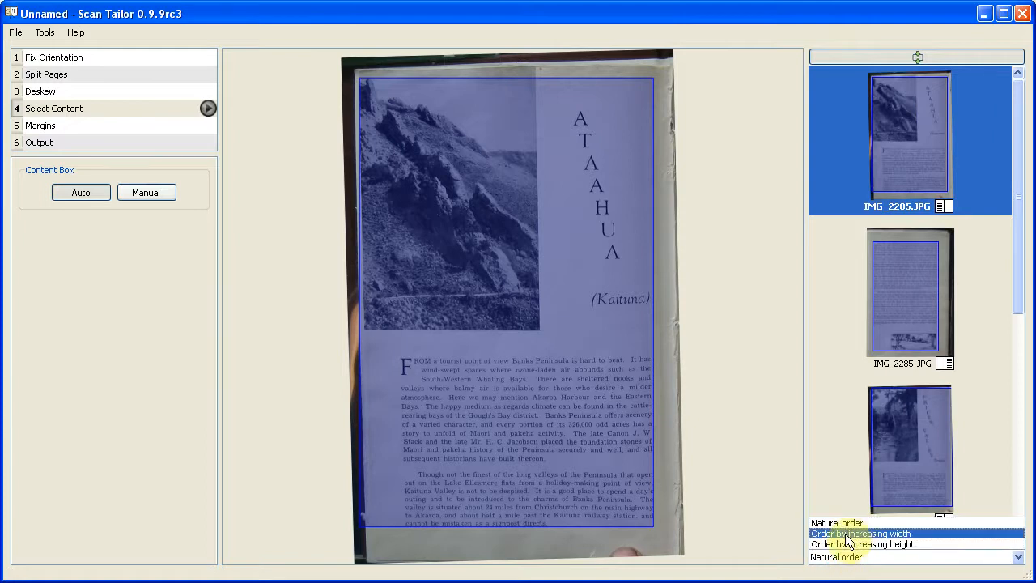
left_click(847, 534)
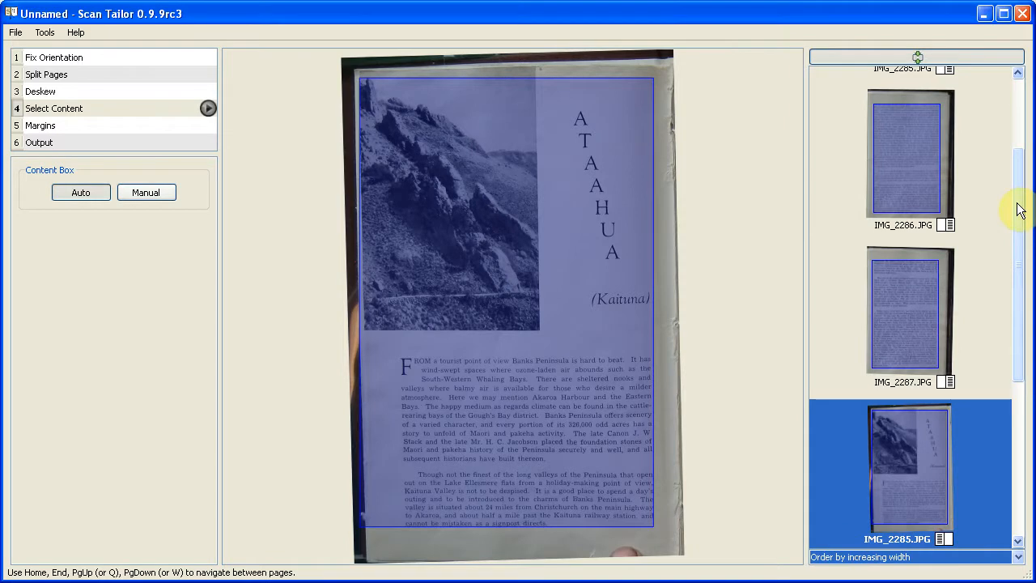
left_click_drag(1019, 209, 1018, 419)
left_click(910, 463)
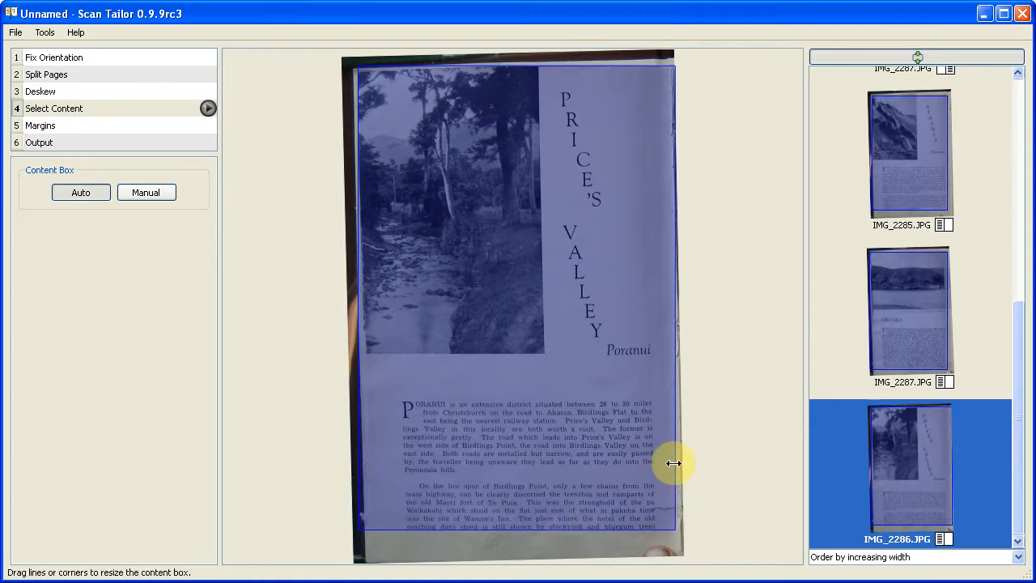
scroll(660, 518, "up", 4)
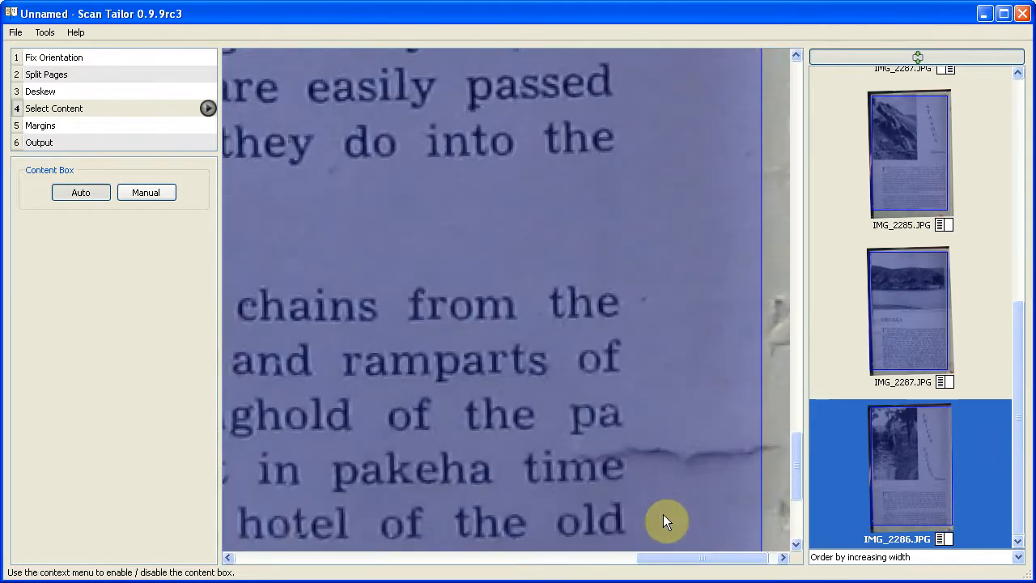
scroll(684, 364, "down", 4)
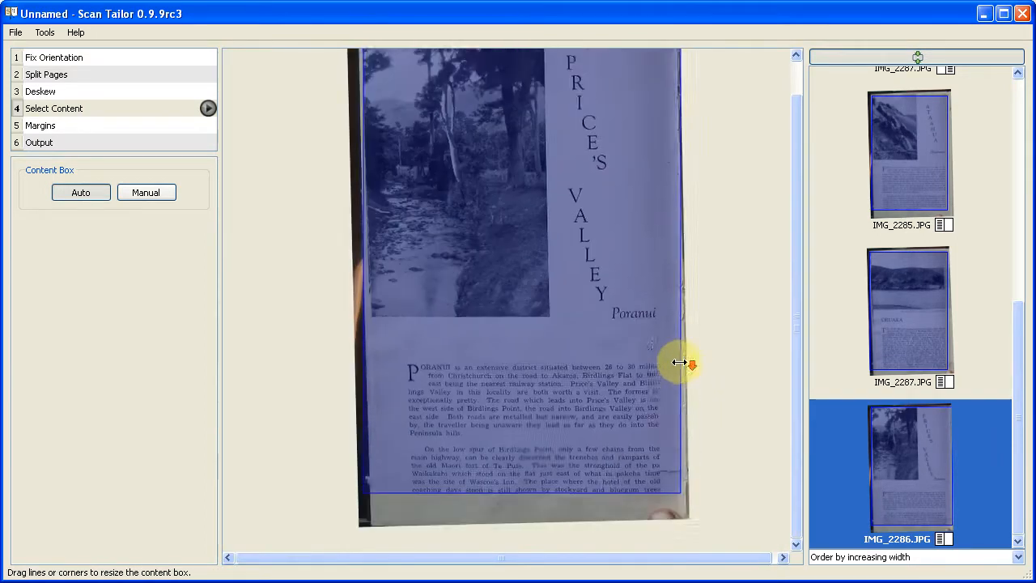
Pull the content box's outer edge on the left half of IMG_2286.JPG in to the end of the text lines and check it closely
left_click_drag(680, 363, 655, 365)
scroll(638, 511, "up", 5)
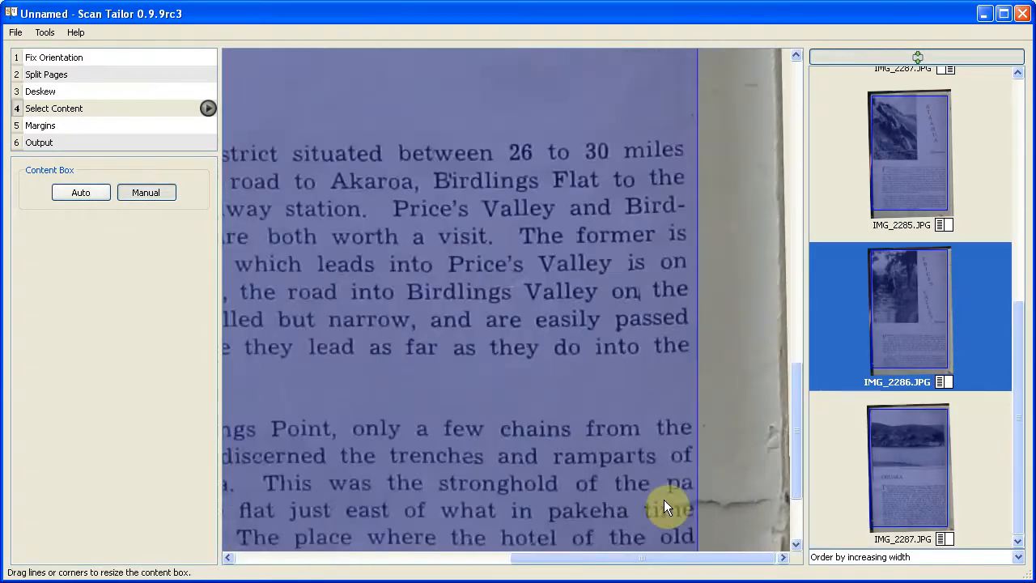
left_click_drag(664, 500, 711, 388)
scroll(711, 388, "down", 1)
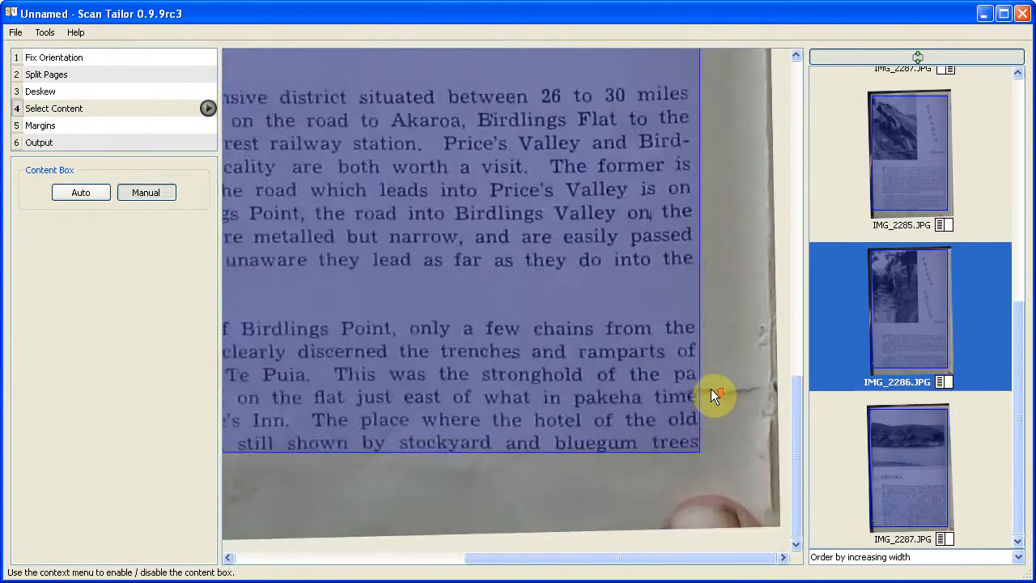
scroll(711, 389, "down", 4)
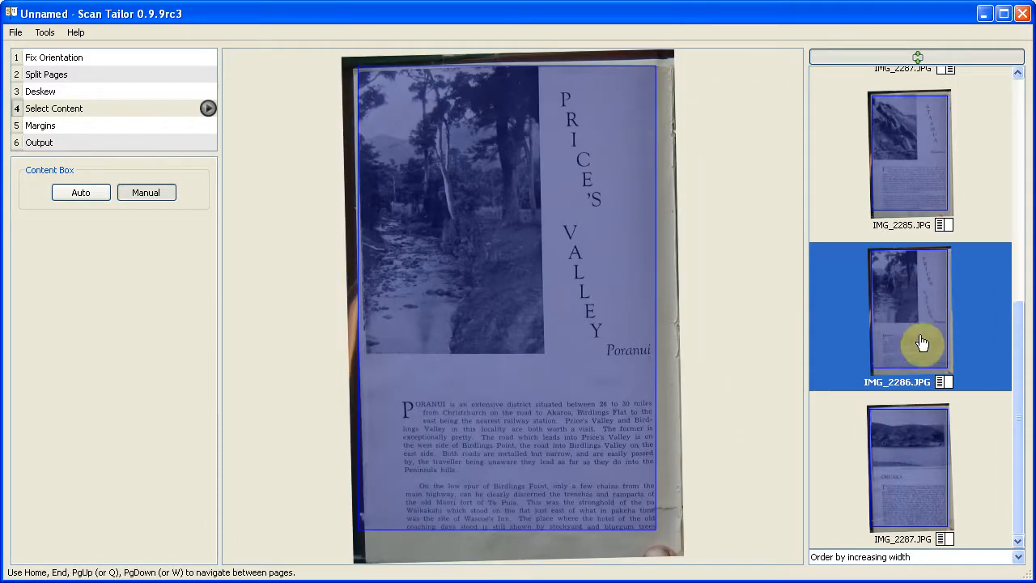
Review the content boxes on the widest page, the left half of IMG_2287.JPG, and on the narrowest page, the right half of IMG_2285.JPG
left_click(906, 466)
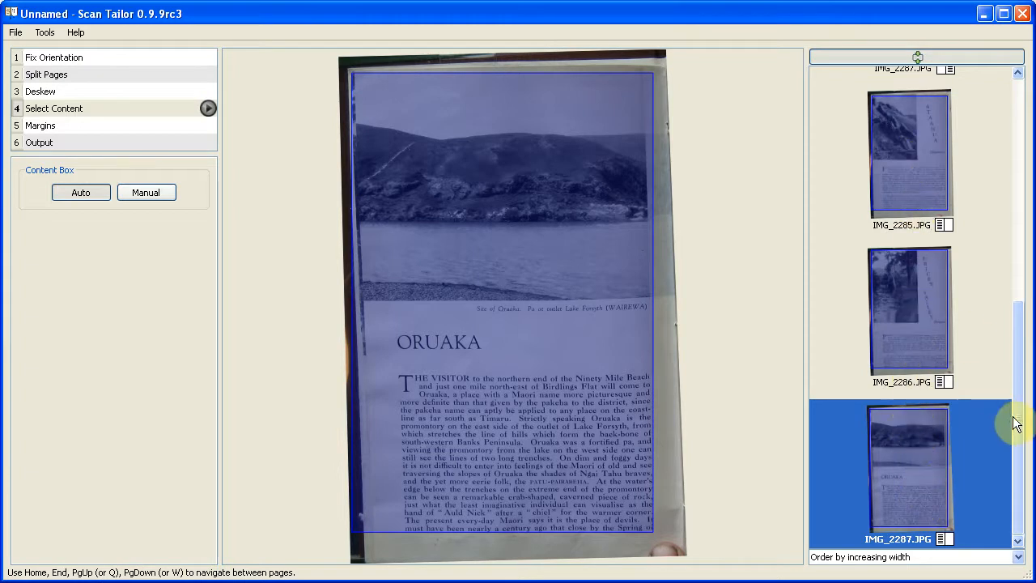
left_click_drag(1016, 423, 1001, 127)
left_click(914, 154)
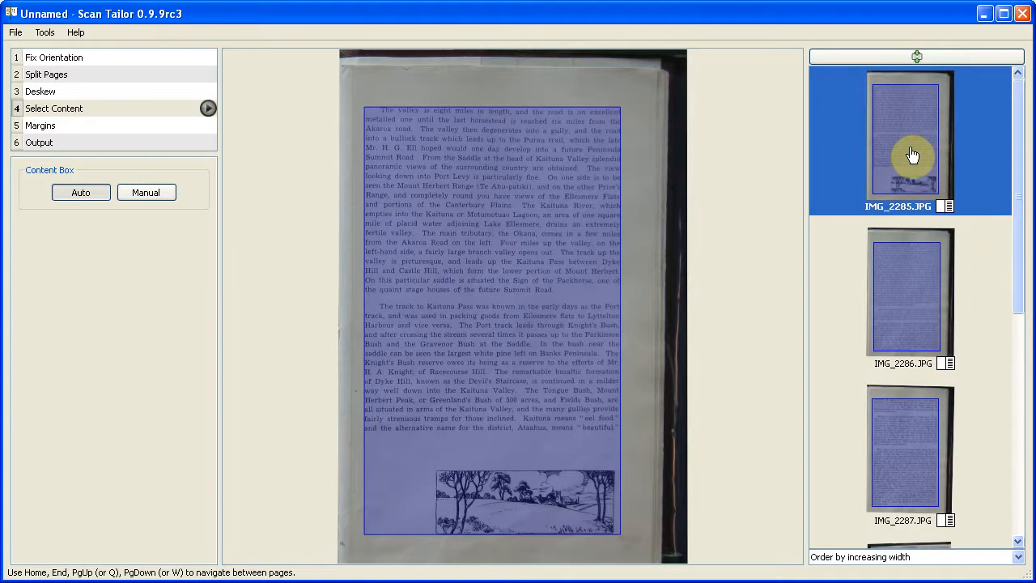
Order the pages by increasing height and review the content boxes on the tallest and shortest pages
left_click(981, 557)
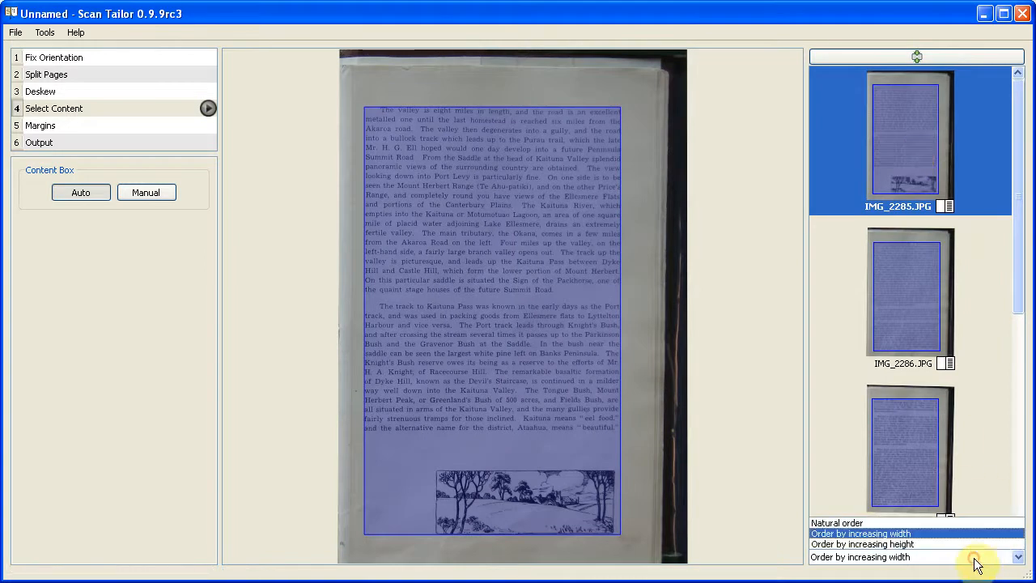
left_click(898, 545)
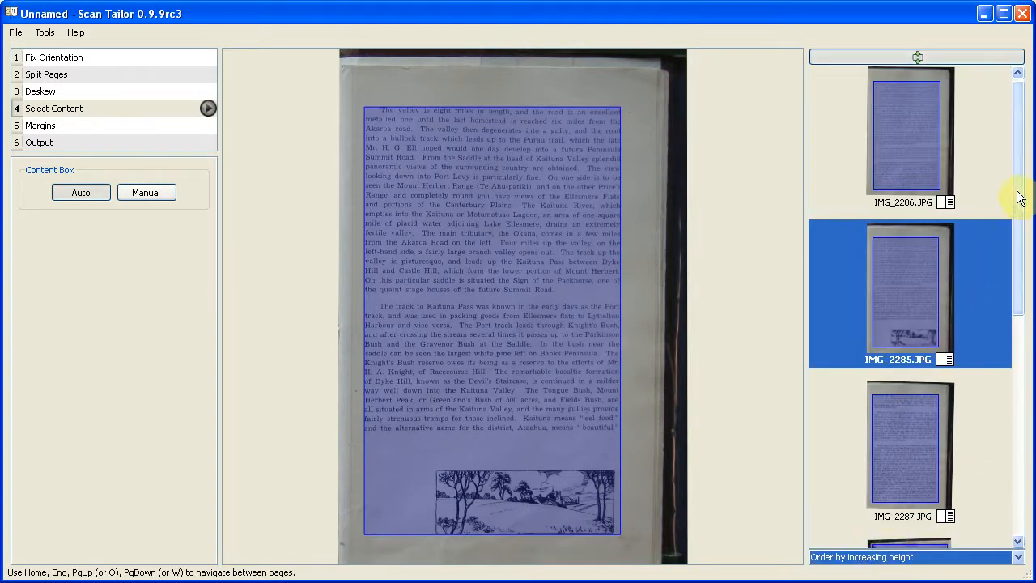
left_click_drag(1020, 198, 976, 151)
left_click(895, 451)
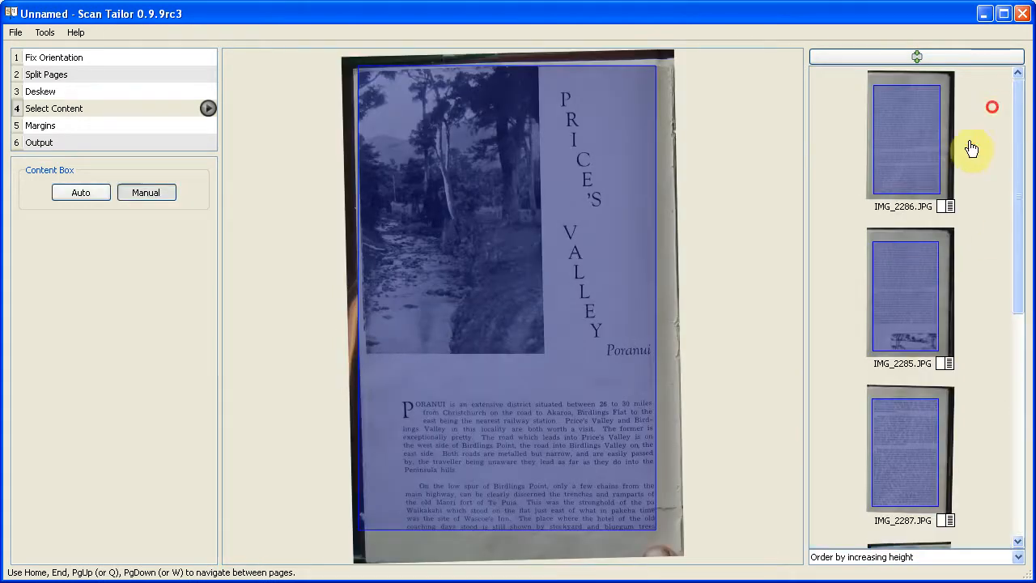
left_click(923, 144)
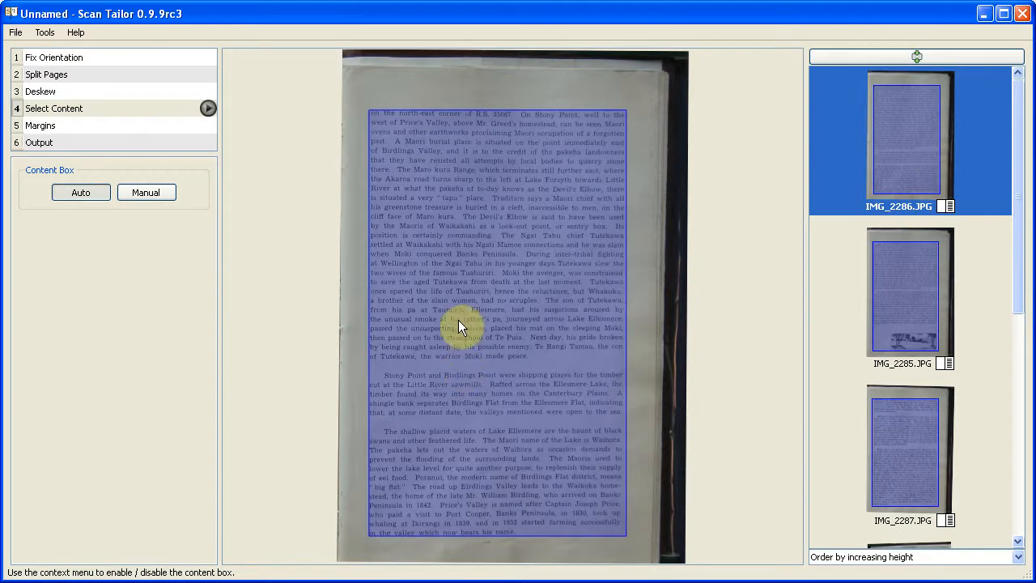
Open the Margins stage for the right half of IMG_2286.JPG and bring the first pages of the list into view
left_click(60, 127)
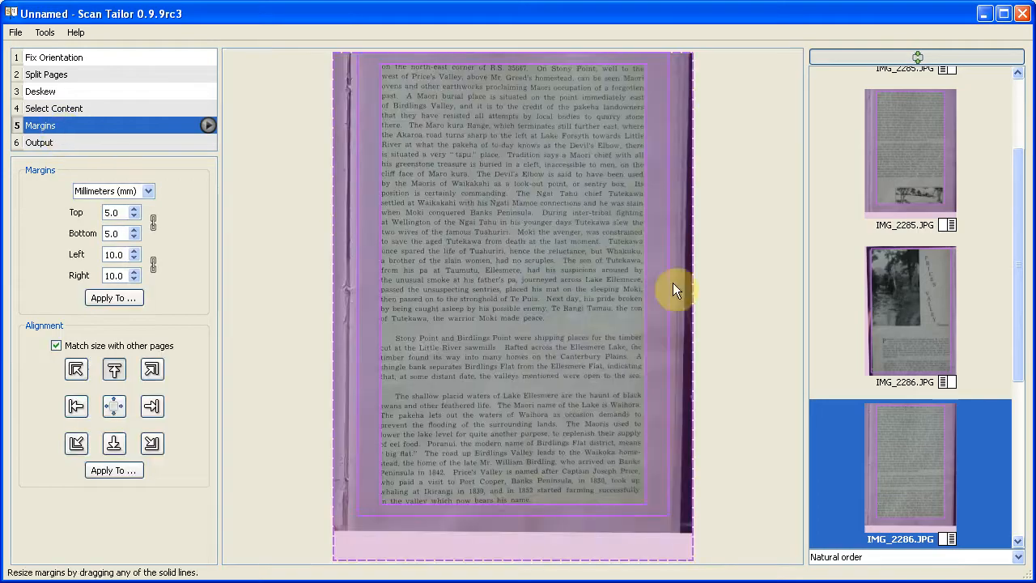
left_click_drag(1012, 349, 1013, 168)
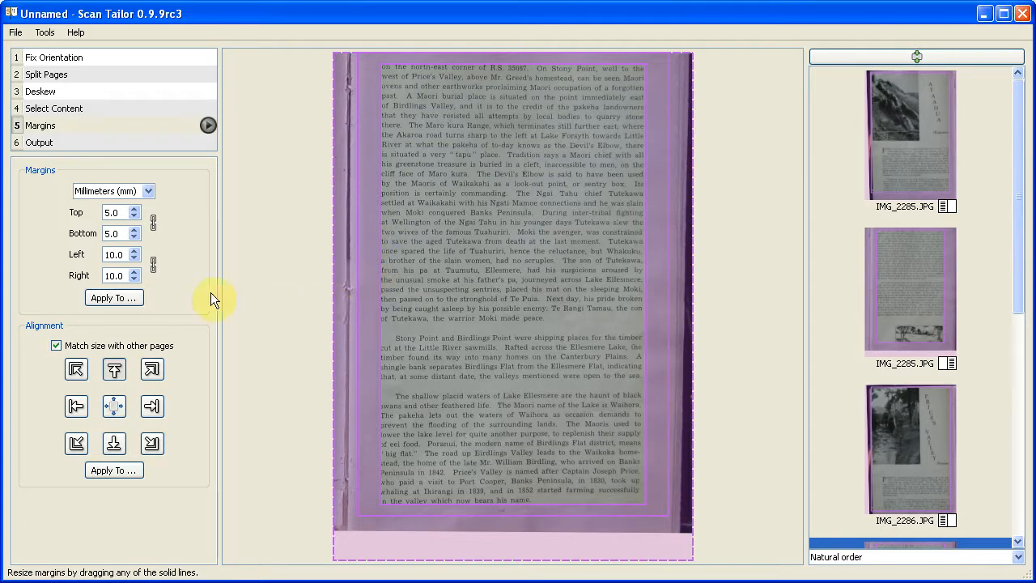
Try adjusting the margins on the right half of IMG_2286.JPG and return its left and right margins to 10 mm
left_click(134, 209)
left_click(133, 215)
mouse_move(360, 265)
left_mouse_down()
mouse_move(341, 267)
mouse_move(357, 264)
left_mouse_up()
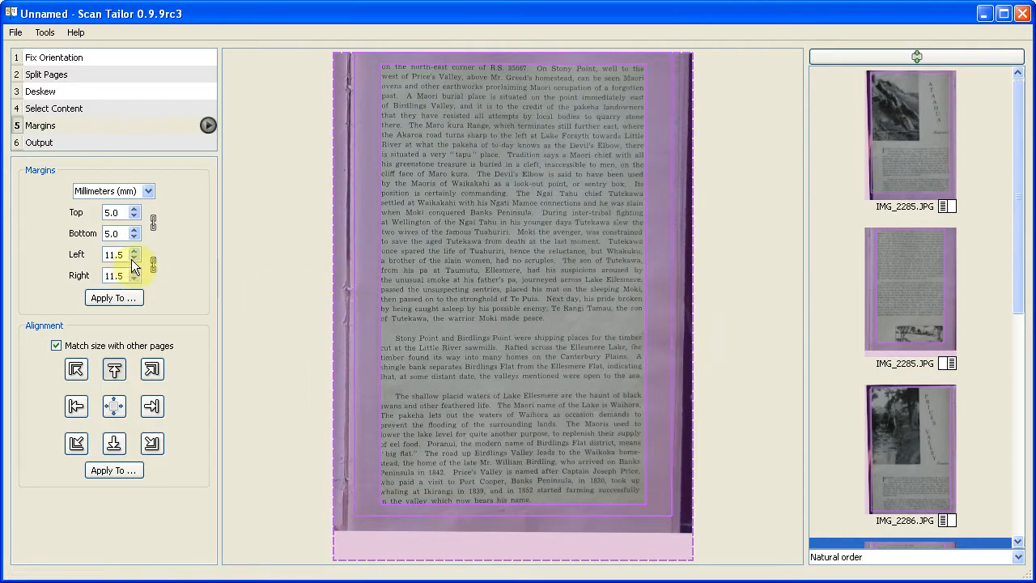
left_click(125, 255)
key("BackSpace")
key("BackSpace")
key("BackSpace")
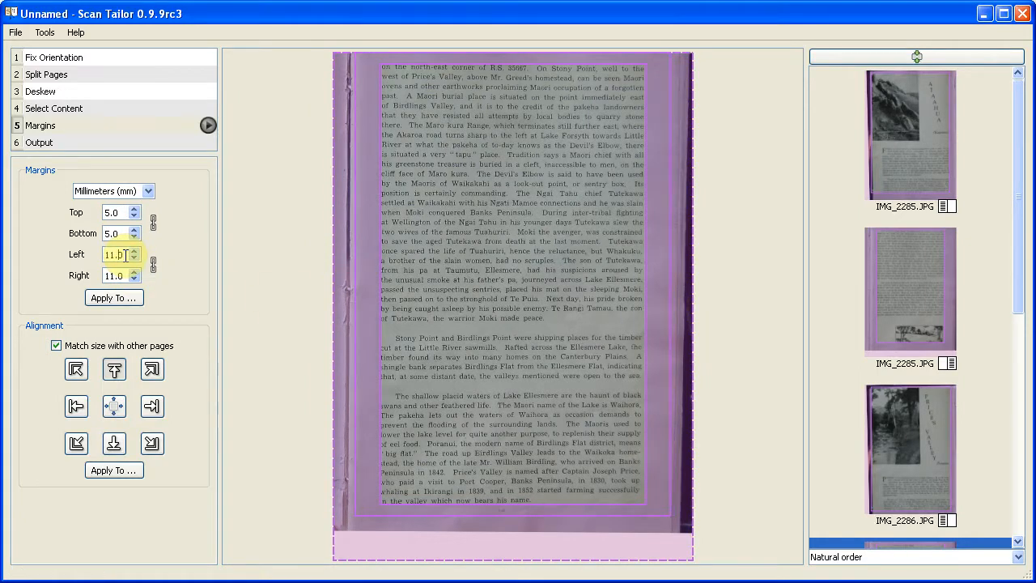
type("0")
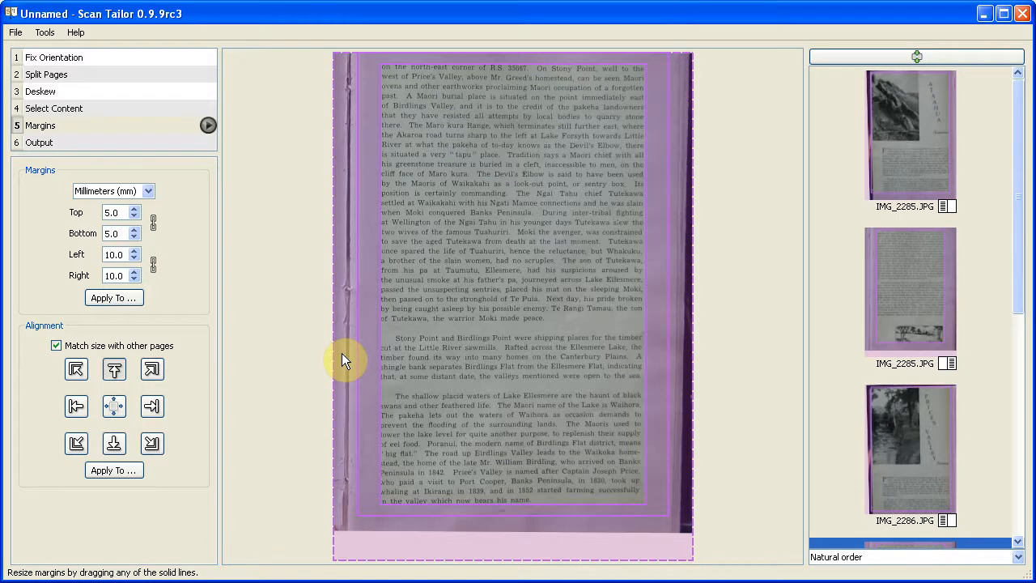
Try the right half of IMG_2286.JPG without matching its size to other pages, and turn the matching back on
left_click(56, 346)
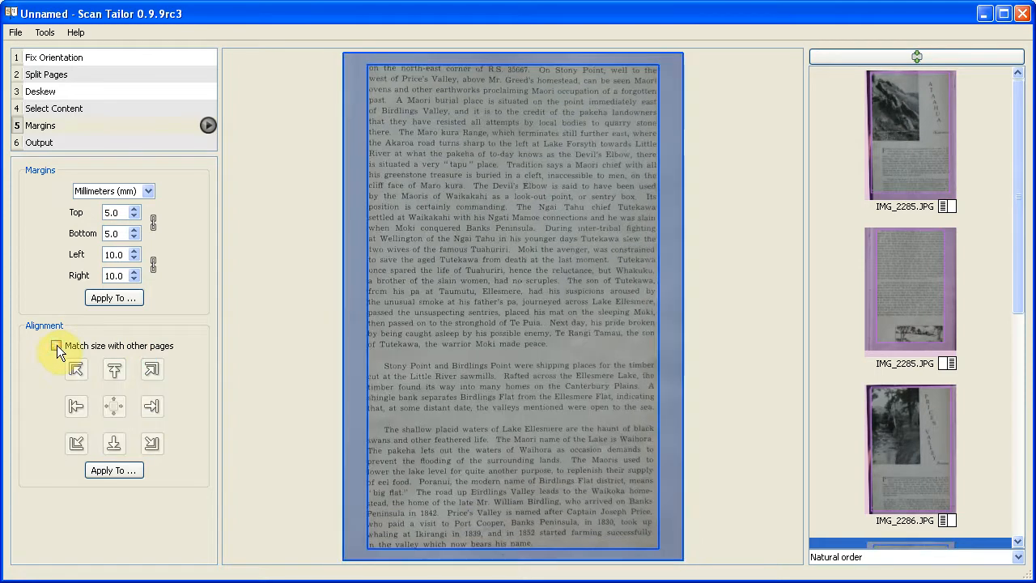
left_click(56, 345)
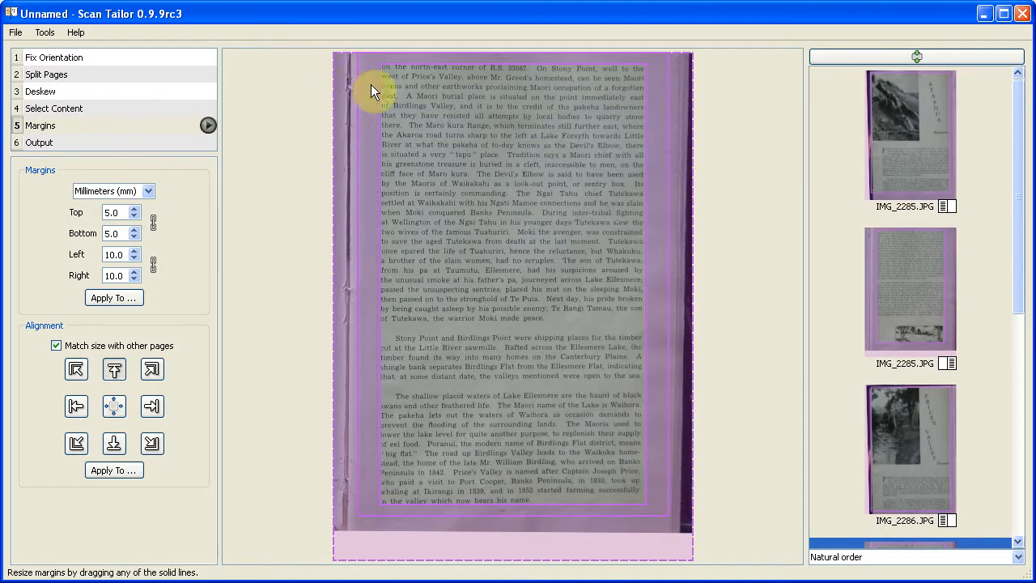
Order the pages by increasing width and show the margins of the widest page, the left half of IMG_2287.JPG
left_click(881, 557)
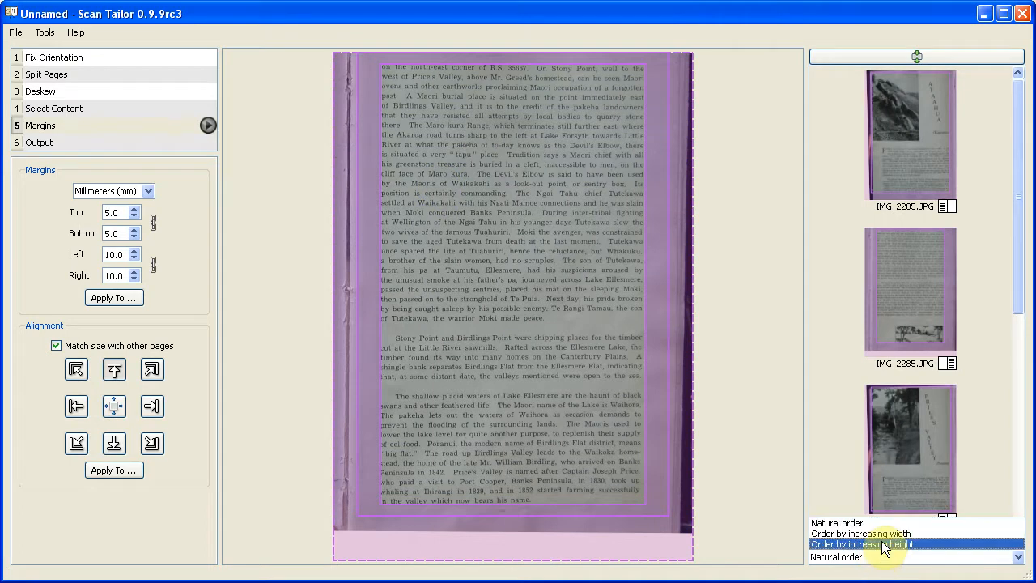
left_click(885, 534)
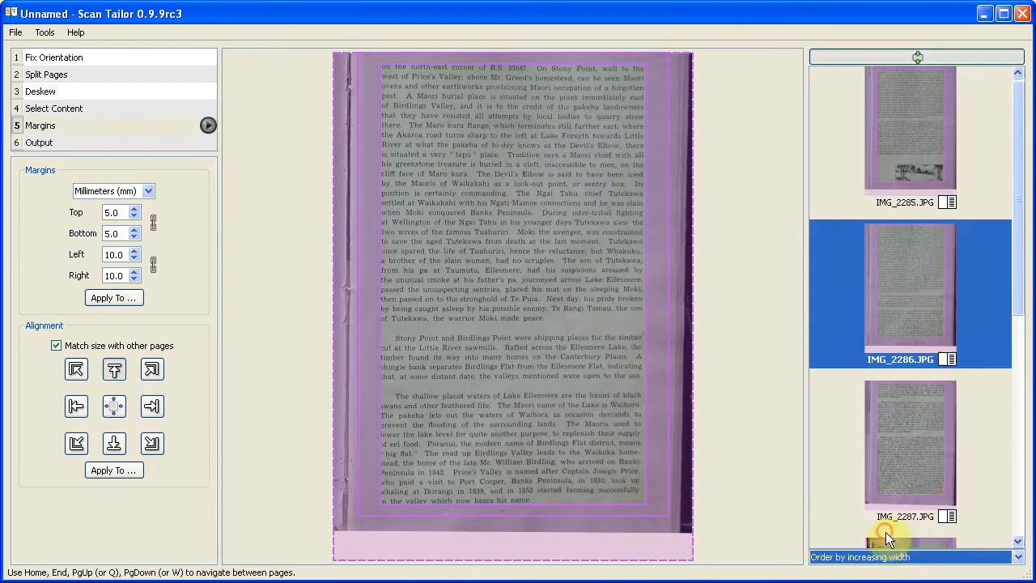
left_click_drag(1023, 216, 1031, 440)
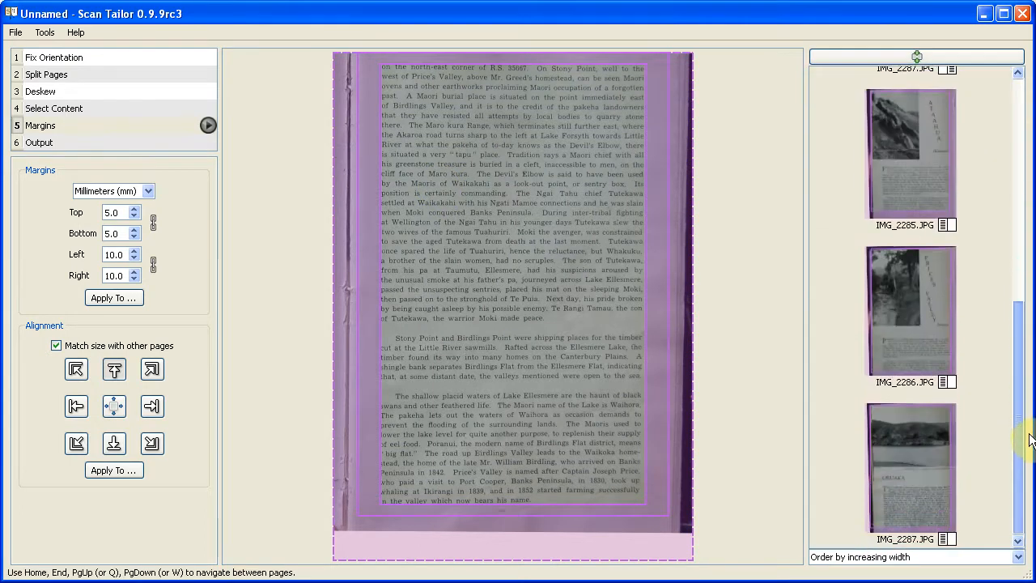
left_click(901, 474)
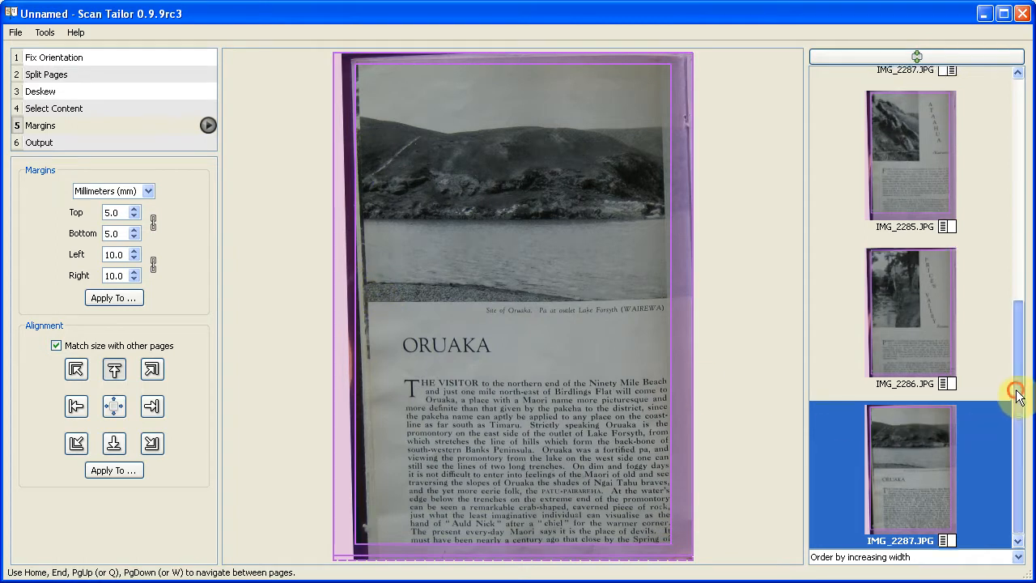
Try disabling size matching on the right half of IMG_2287.JPG and re-enable it
left_click_drag(1012, 386, 1018, 316)
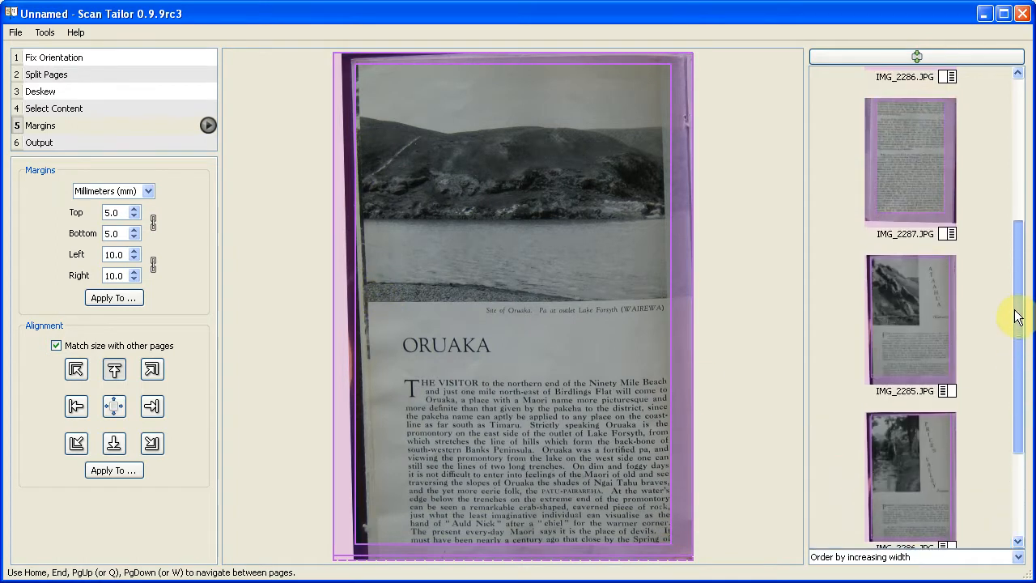
left_click(928, 186)
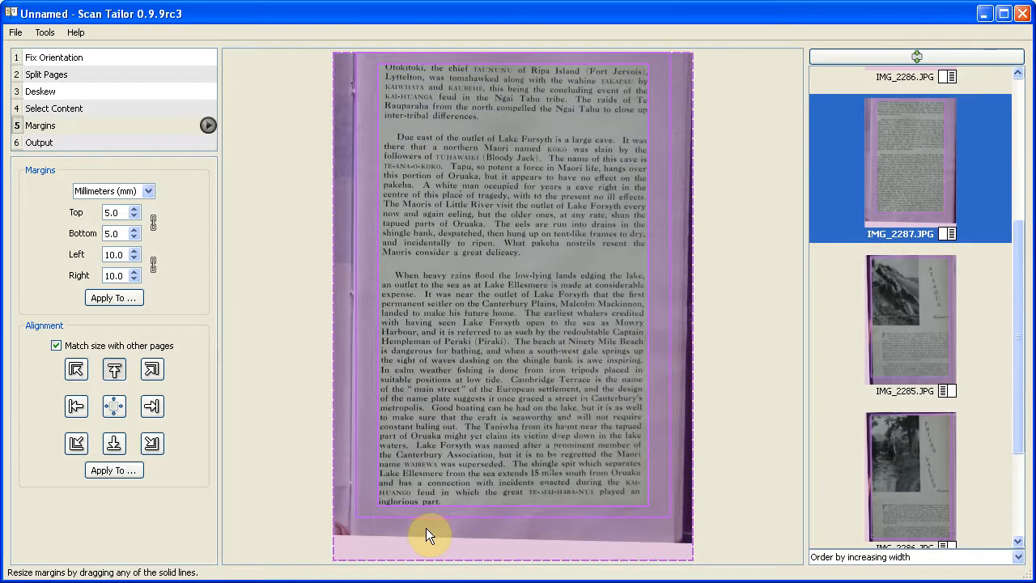
left_click(56, 345)
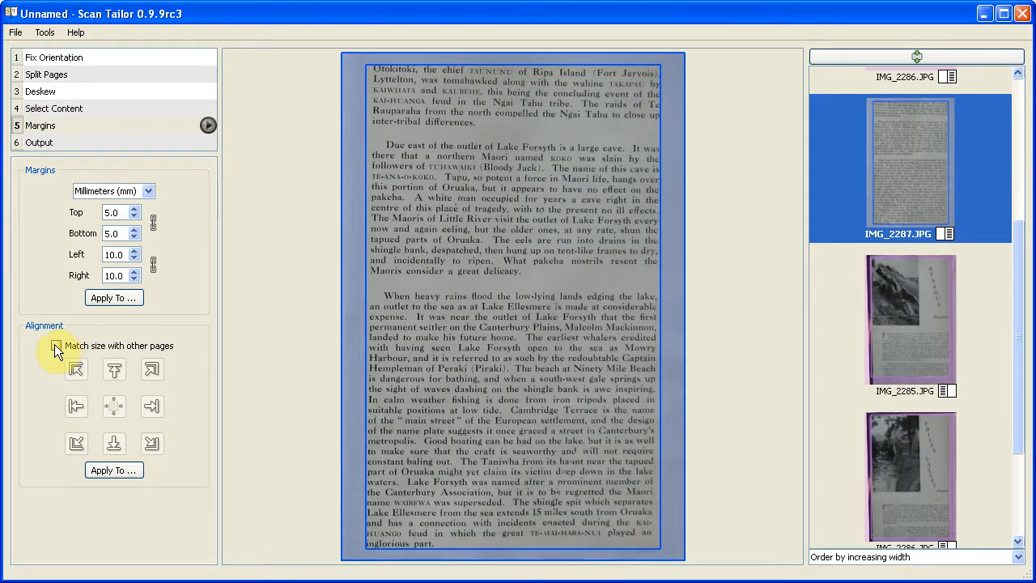
left_click(56, 345)
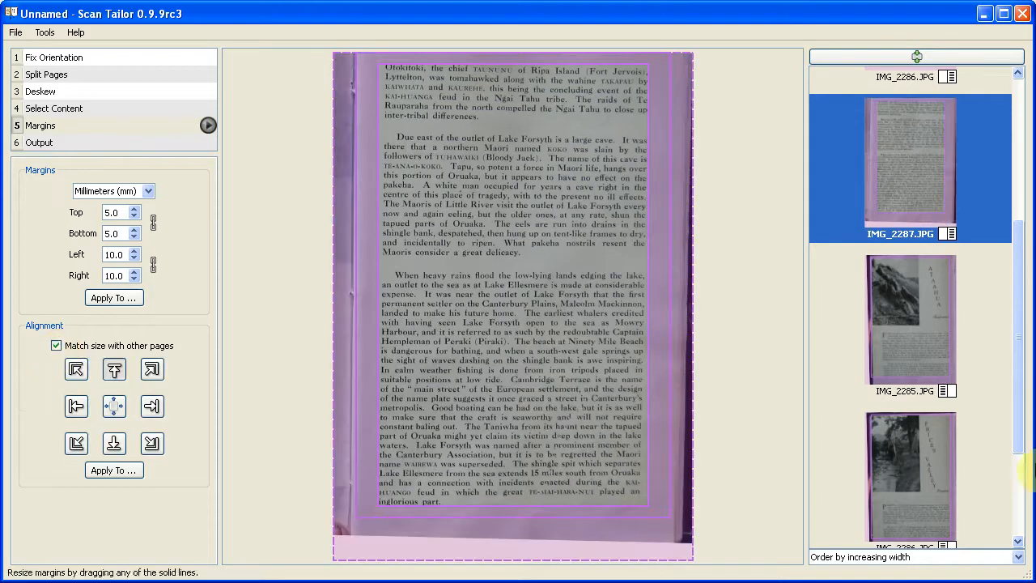
On the left half of IMG_2287.JPG, unlink both margin pairs and set the top and left margins to 0 mm
left_click_drag(1027, 262, 1027, 397)
left_click(925, 470)
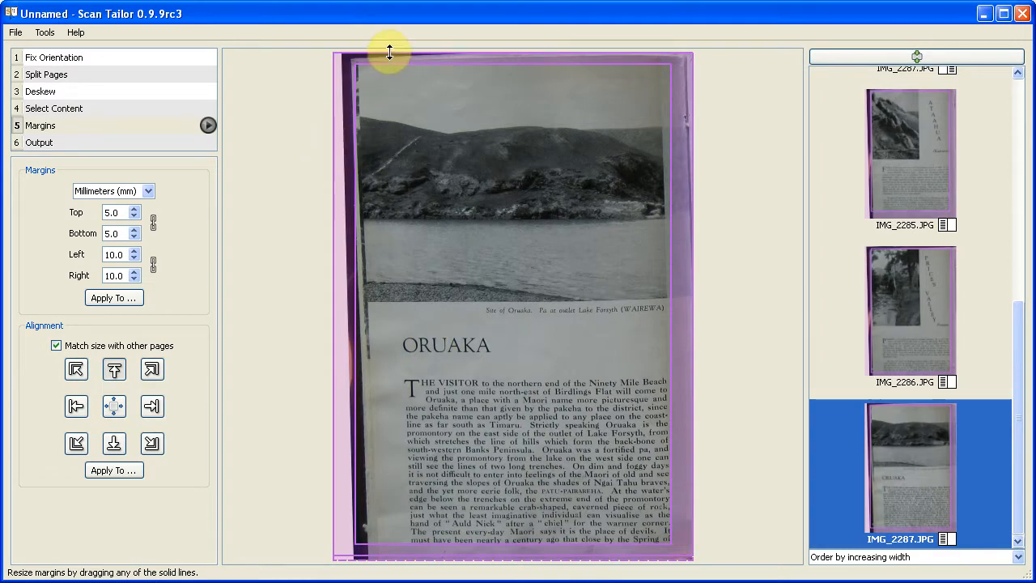
left_click(154, 265)
left_click(155, 218)
left_click_drag(424, 52, 429, 95)
left_click_drag(332, 160, 381, 167)
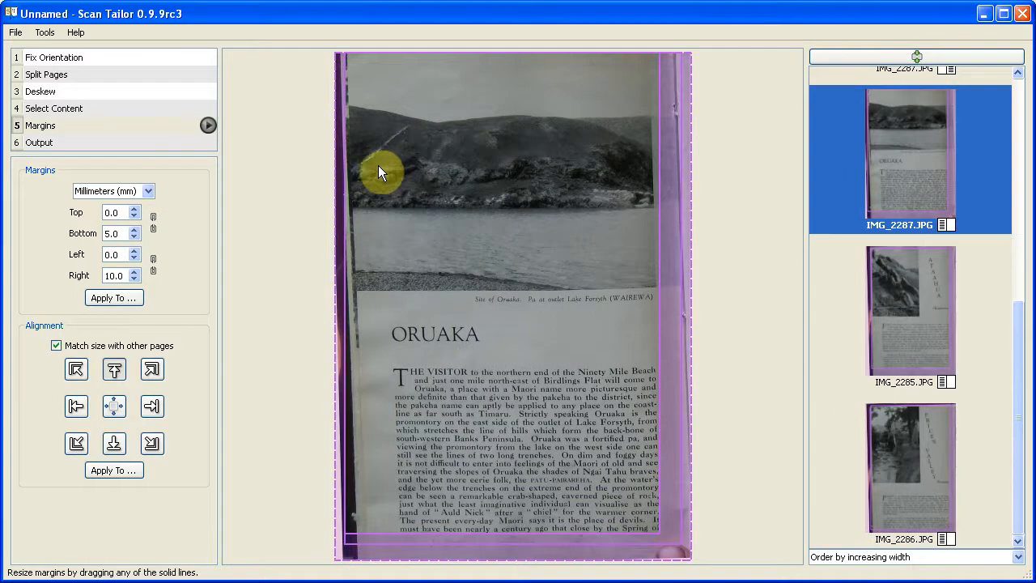
On the left half of IMG_2285.JPG, unlink both margin pairs and reduce the left and top margins to 0 mm
left_click(911, 324)
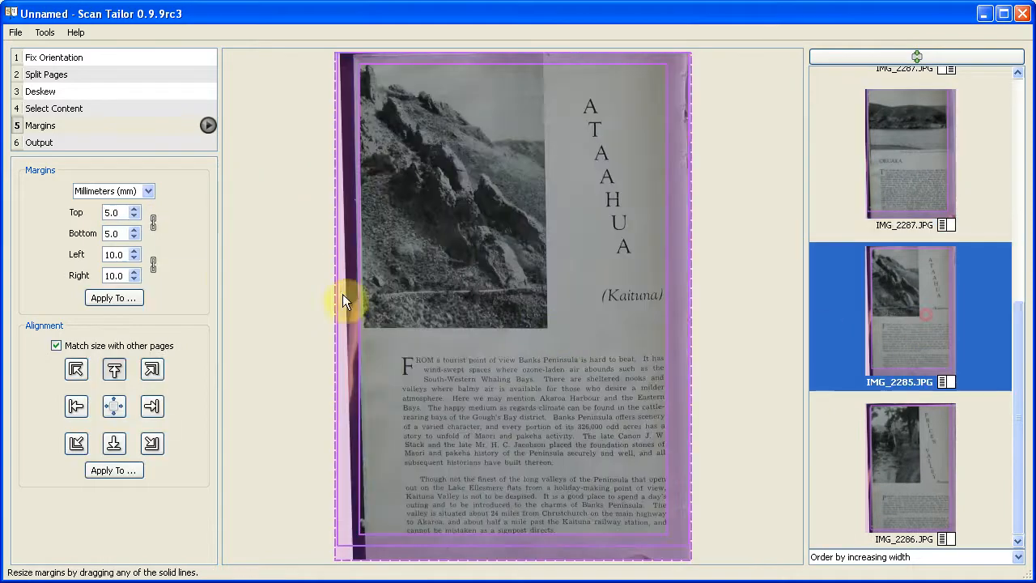
left_click(155, 220)
left_click(152, 261)
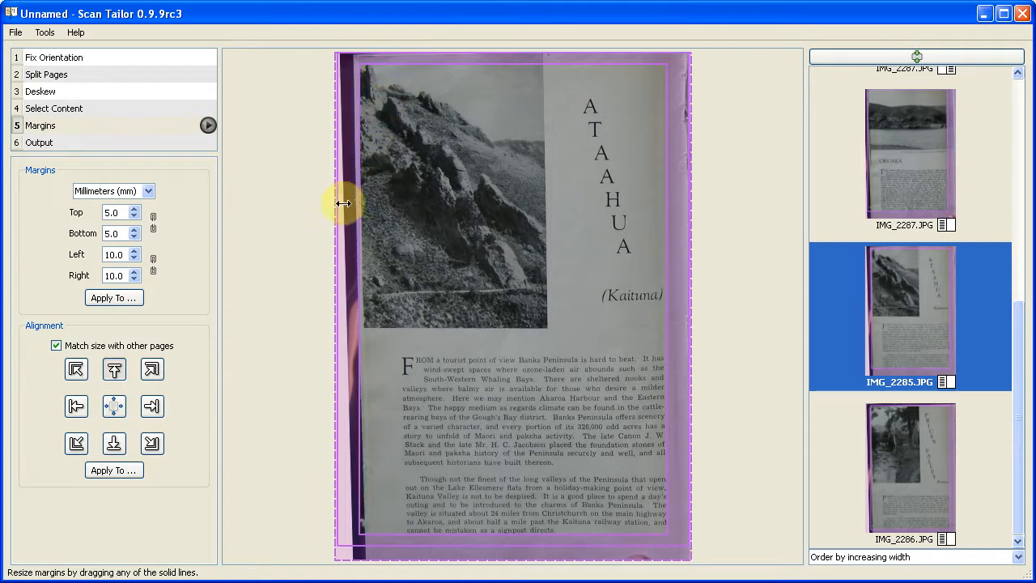
left_click(154, 218)
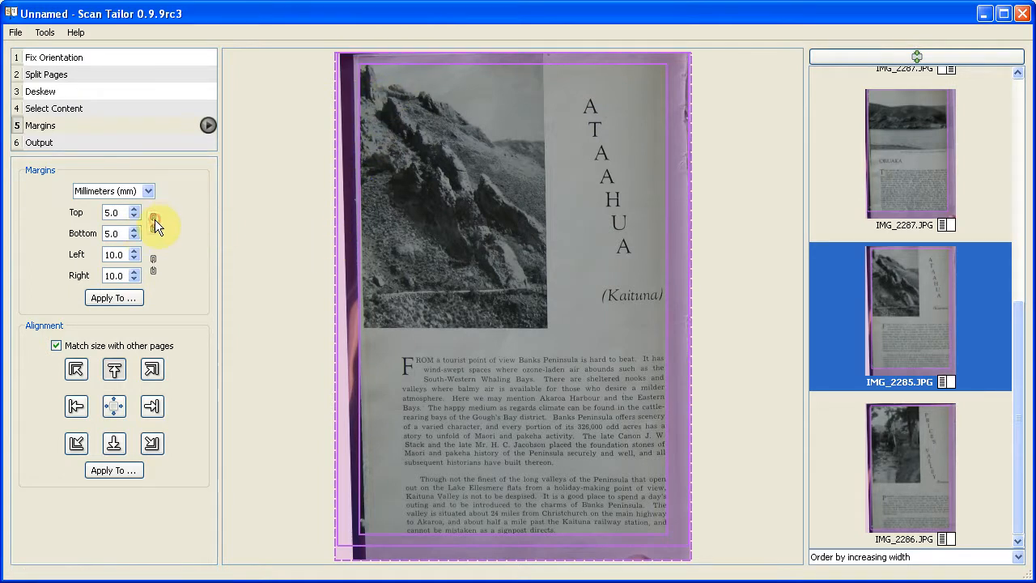
left_click_drag(338, 144, 398, 148)
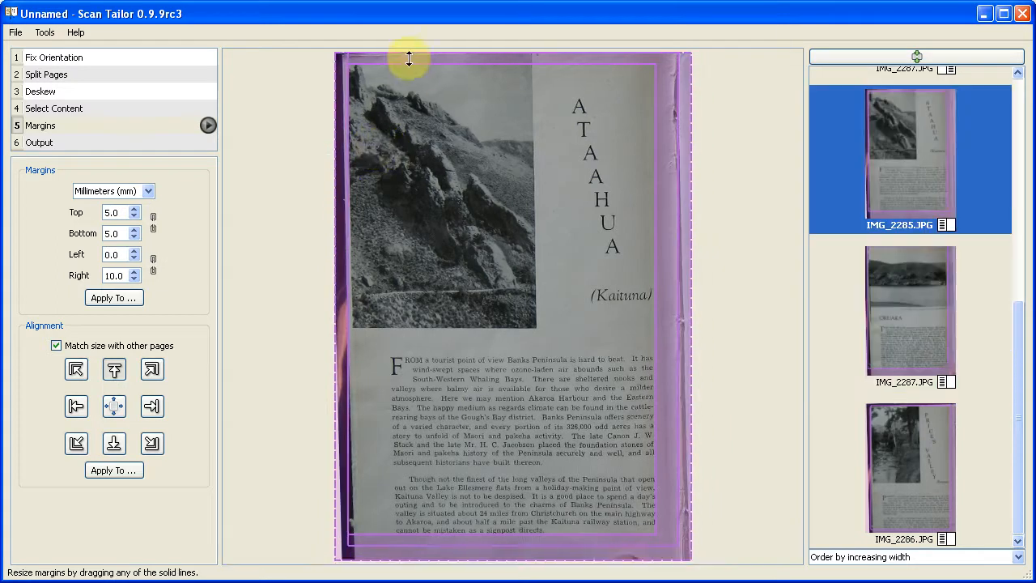
left_click_drag(413, 59, 414, 86)
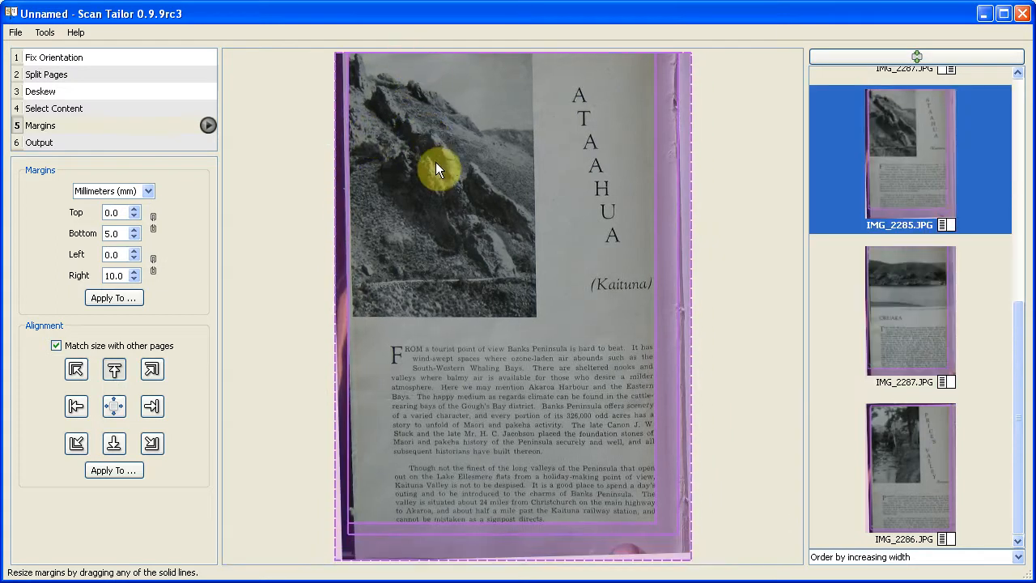
On the left half of IMG_2286.JPG, unlink both margin pairs and remove the top and left margins, setting them to 0 mm
left_click(920, 478)
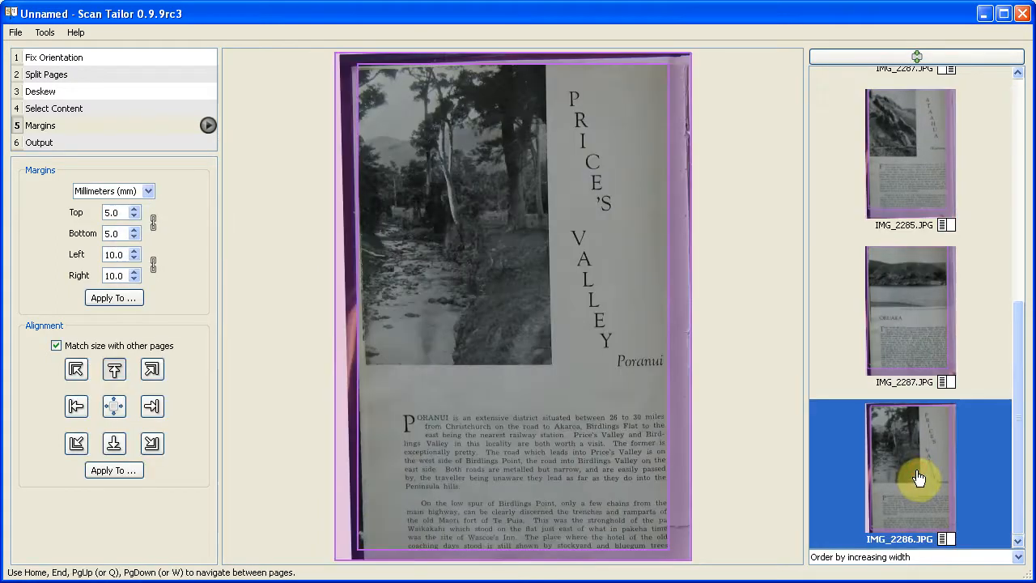
left_click(153, 218)
left_click(154, 263)
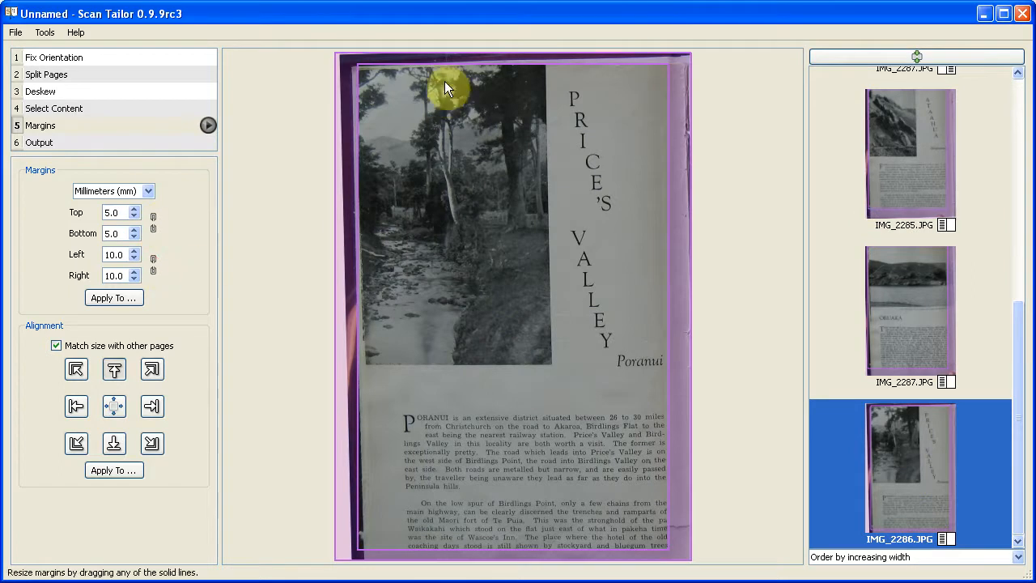
left_click_drag(441, 55, 440, 51)
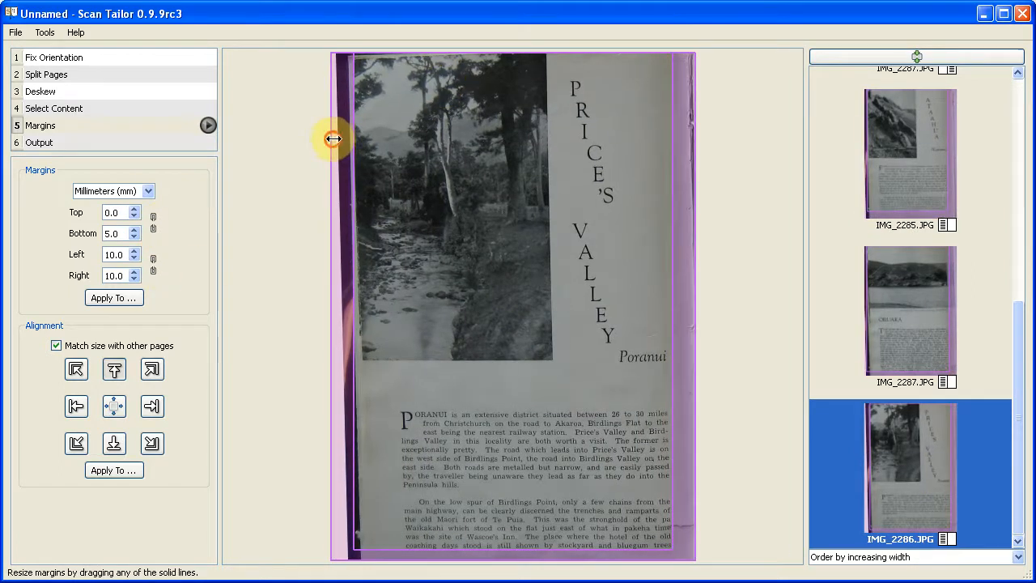
left_click_drag(335, 132, 376, 145)
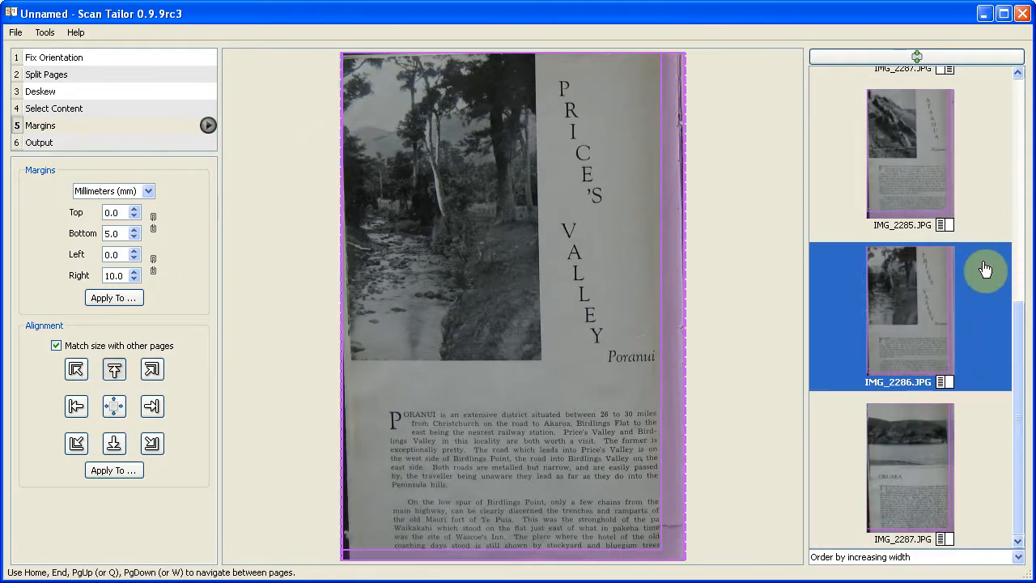
Set the alignment of the left half of IMG_2285.JPG to centred both horizontally and vertically, after comparing it with top alignment
left_click_drag(1019, 342, 1013, 232)
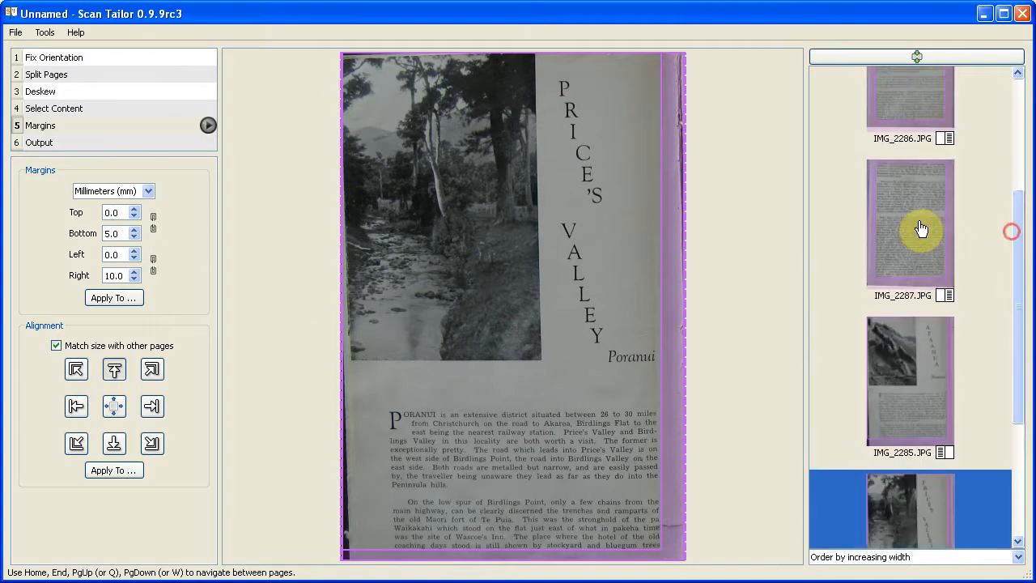
left_click(921, 229)
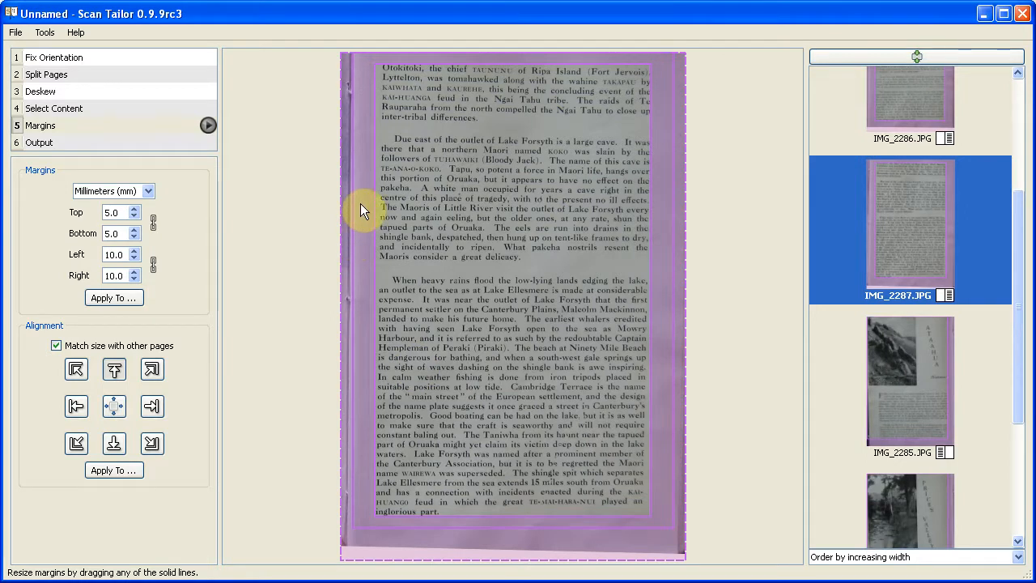
left_click_drag(1020, 215, 1019, 331)
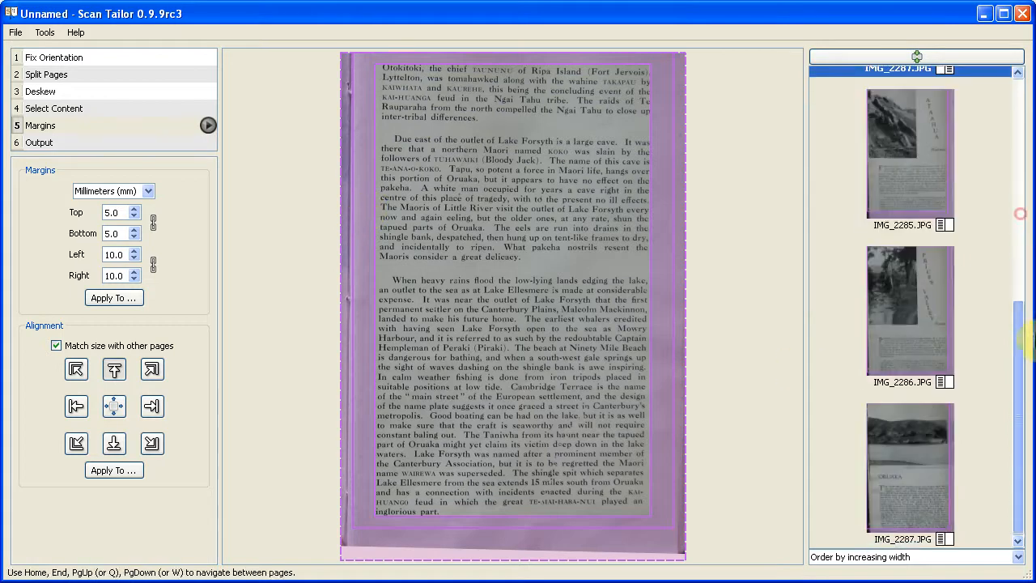
left_click(895, 156)
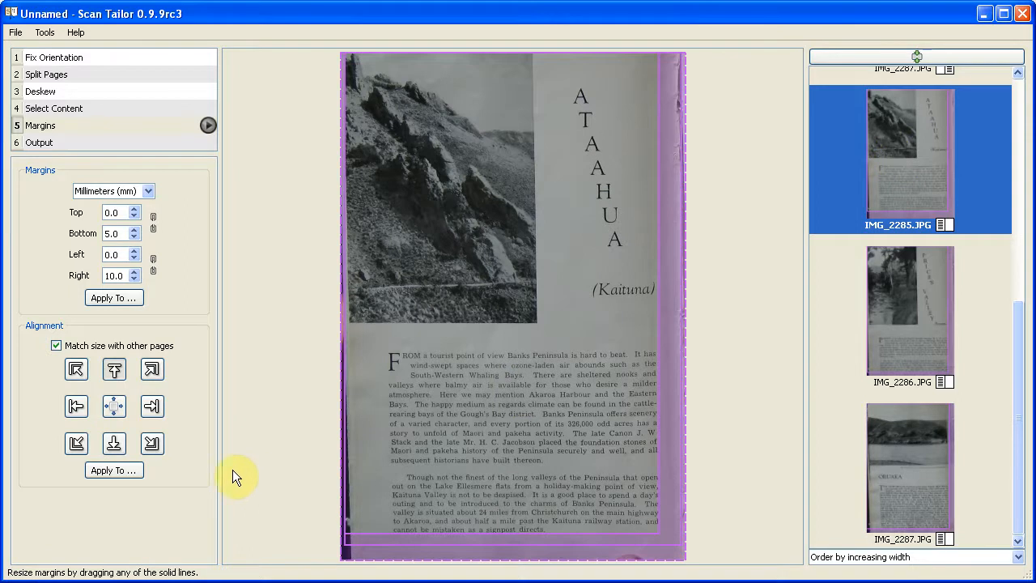
left_click(112, 405)
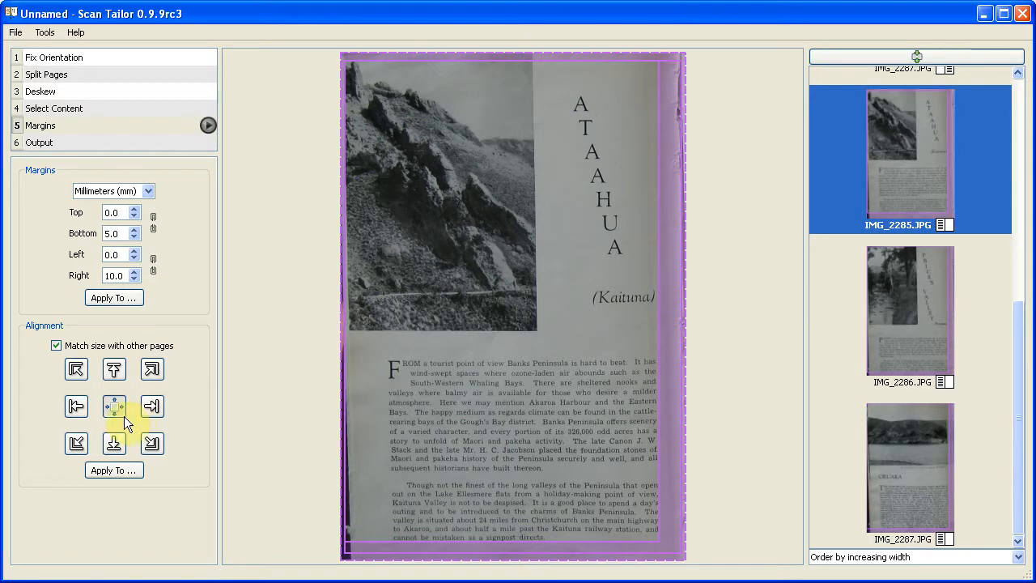
left_click(116, 376)
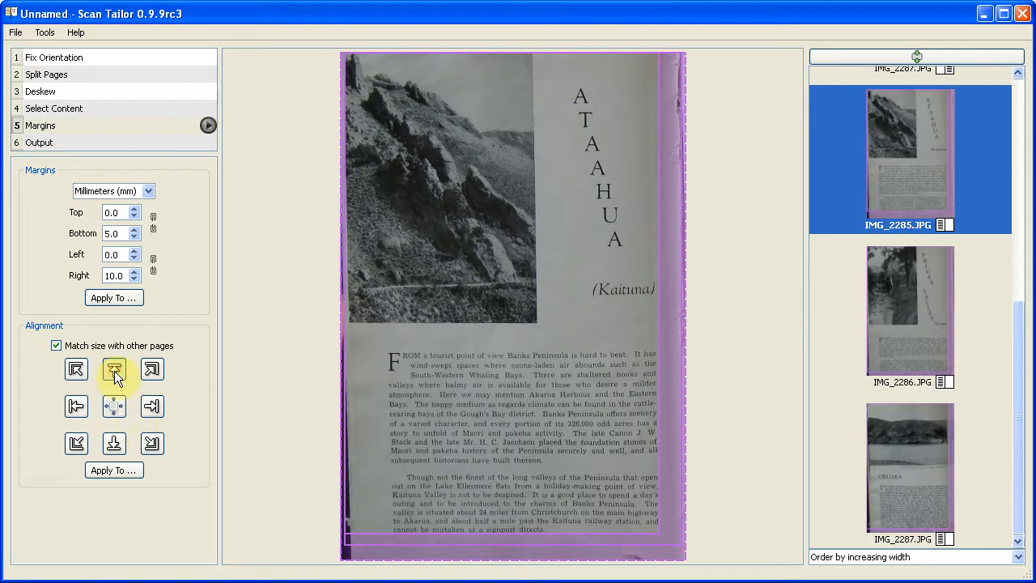
left_click(112, 405)
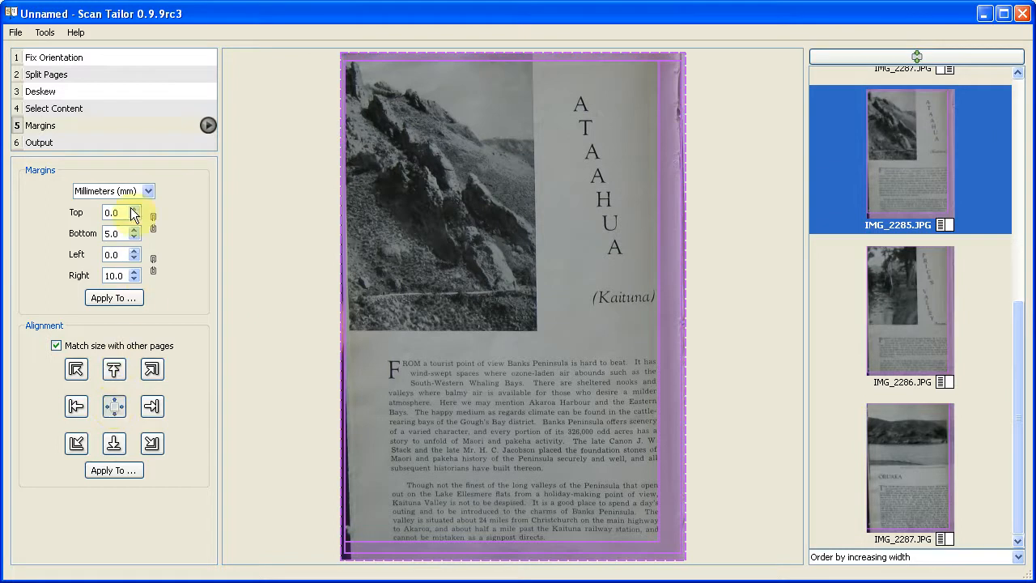
Generate the output for the left half of IMG_2285.JPG and set a custom output resolution of 360 DPI for all pages
left_click(39, 150)
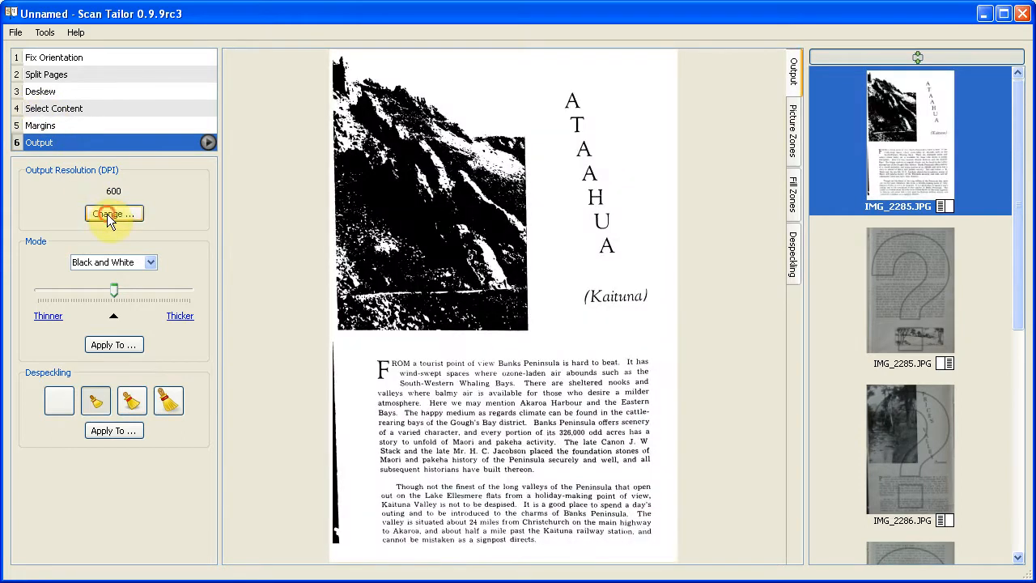
left_click(107, 214)
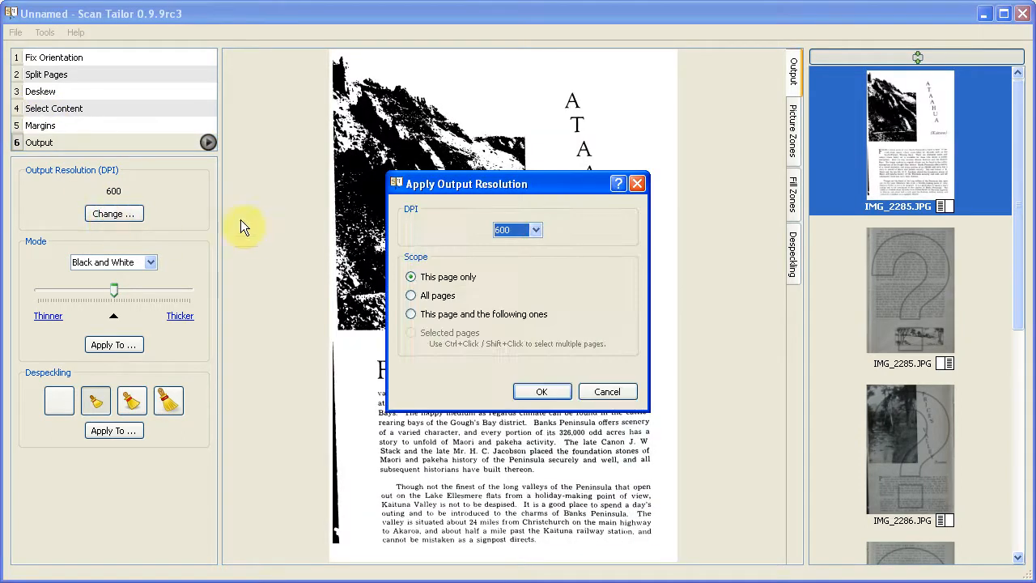
left_click(538, 230)
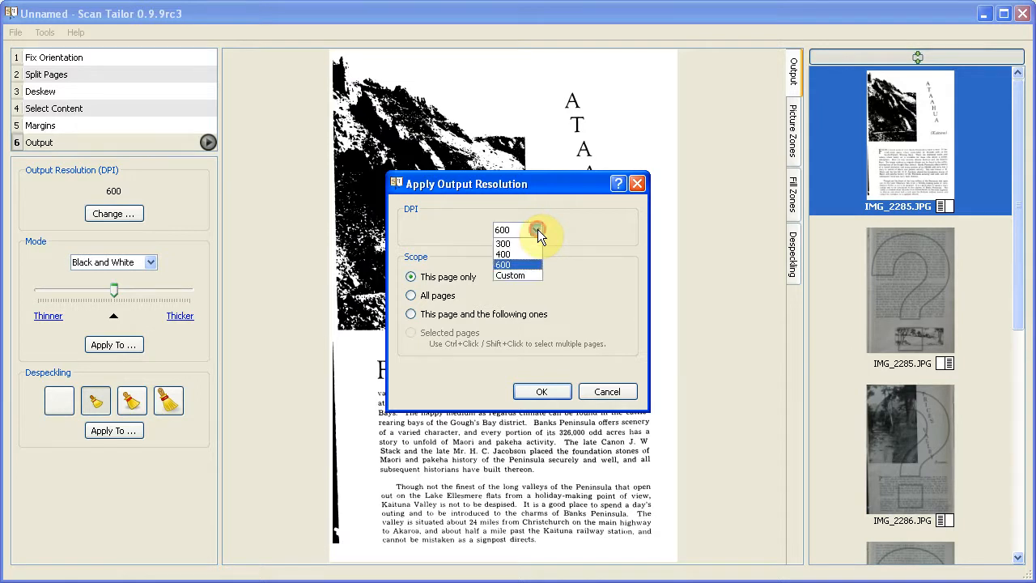
left_click(526, 276)
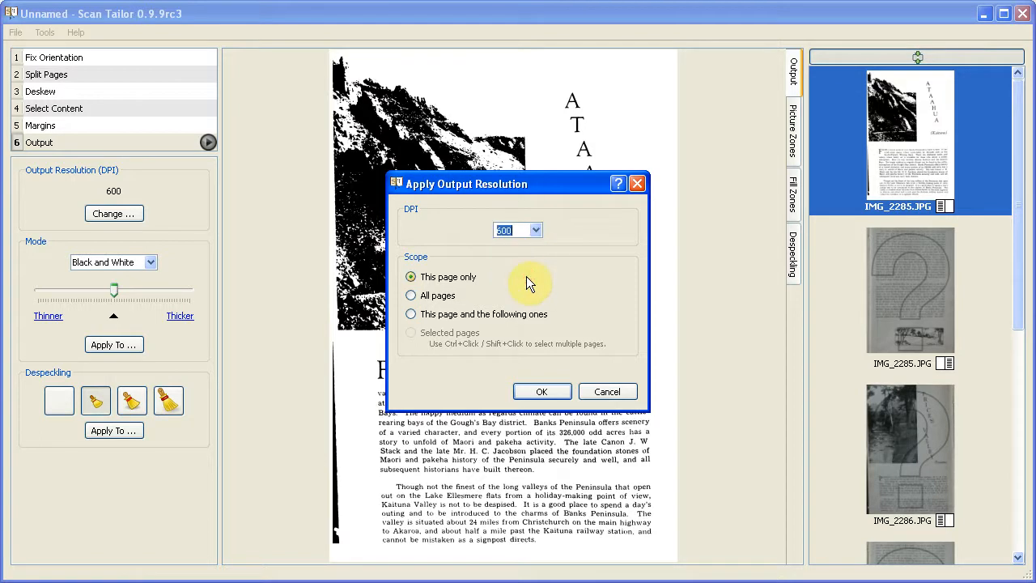
left_click(538, 230)
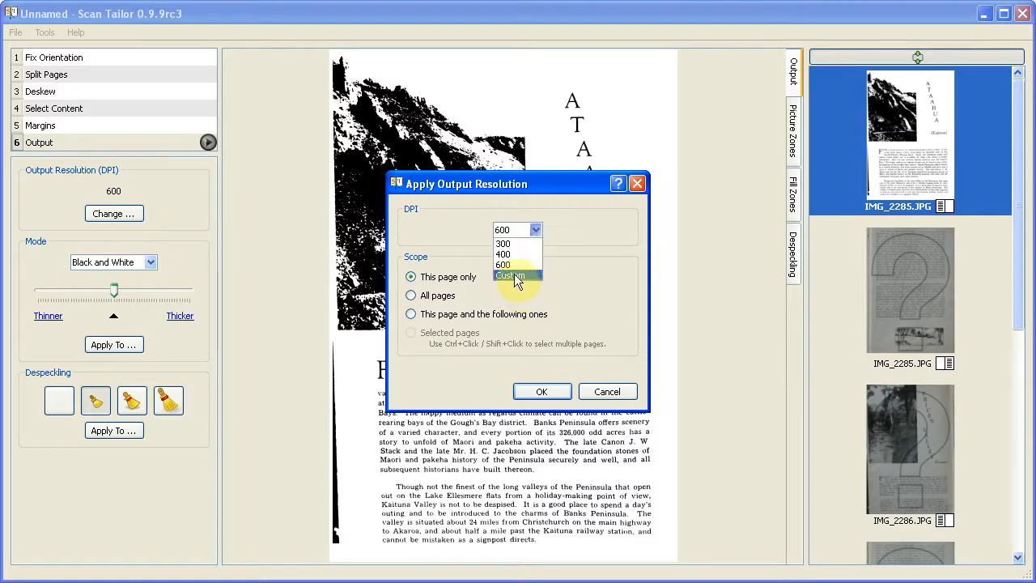
left_click(511, 275)
left_click(519, 230)
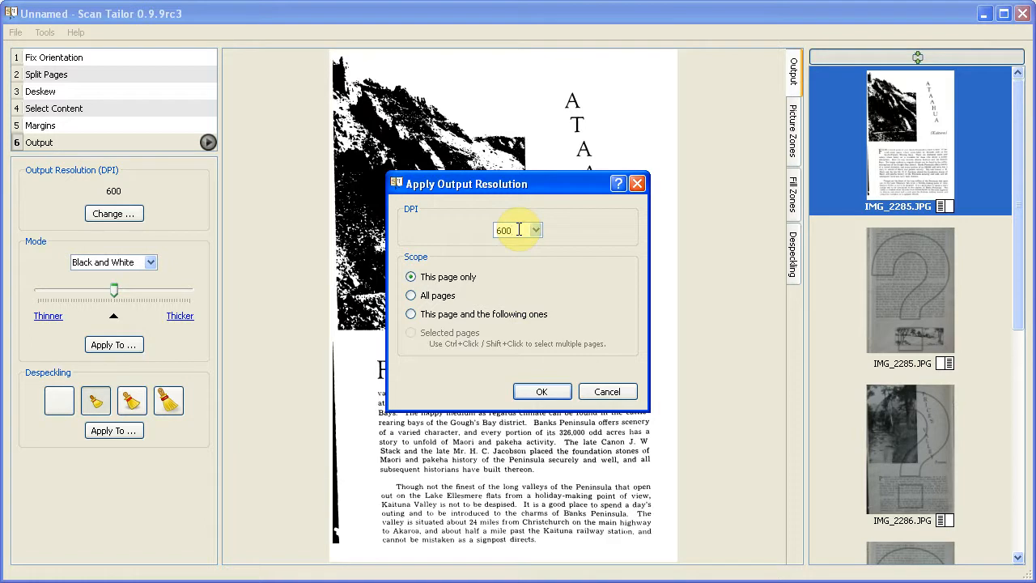
key("BackSpace")
key("BackSpace")
type("360")
left_click(425, 295)
left_click(539, 392)
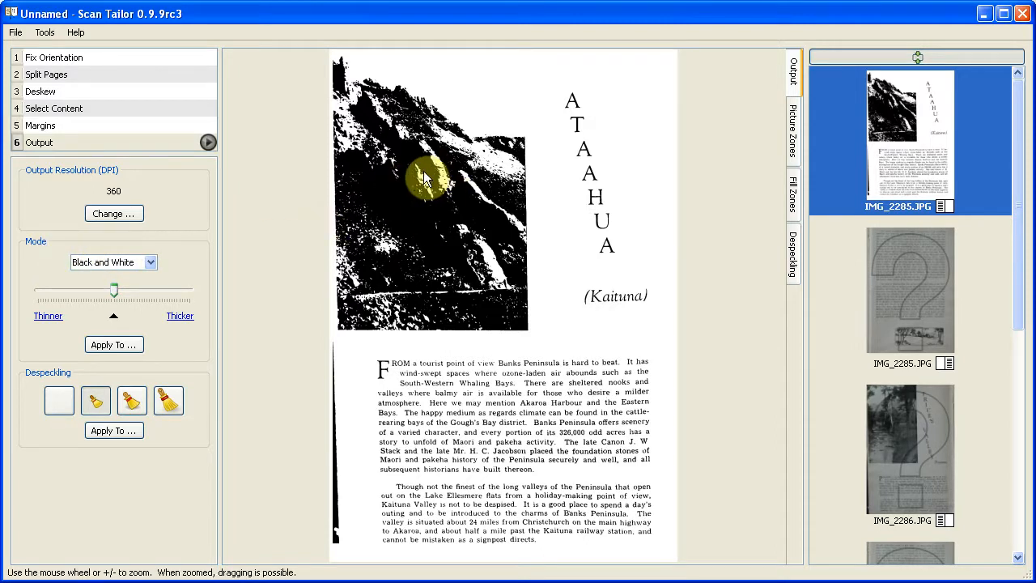
Preview the Color / Grayscale output mode, switch to Mixed mode and apply it to all pages
left_click(152, 263)
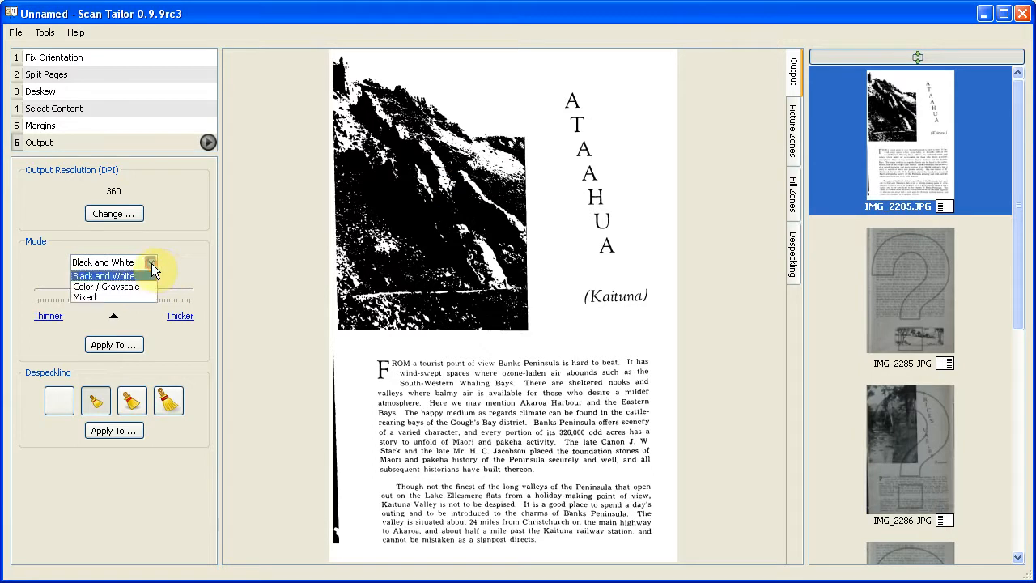
left_click(116, 287)
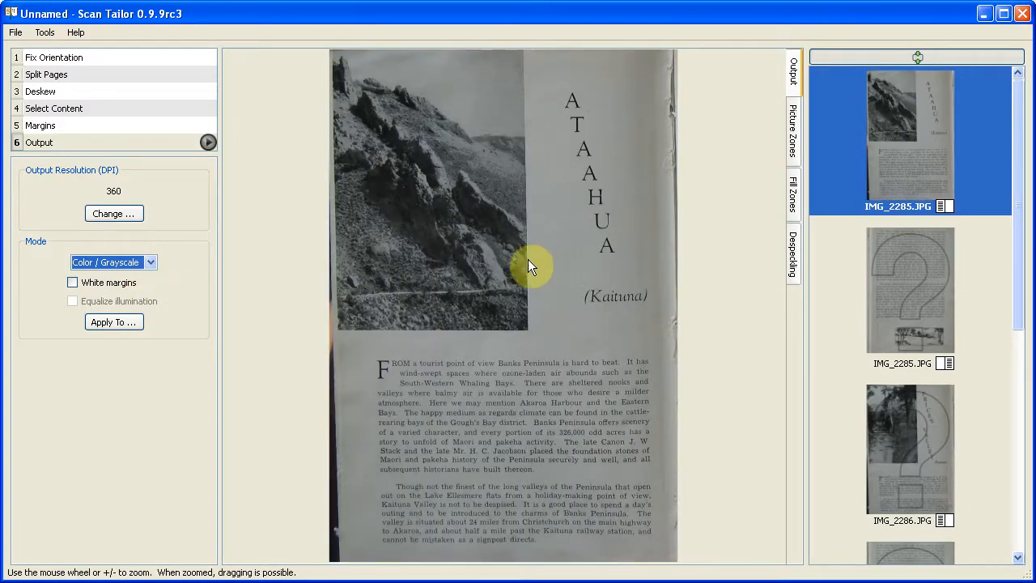
left_click(149, 259)
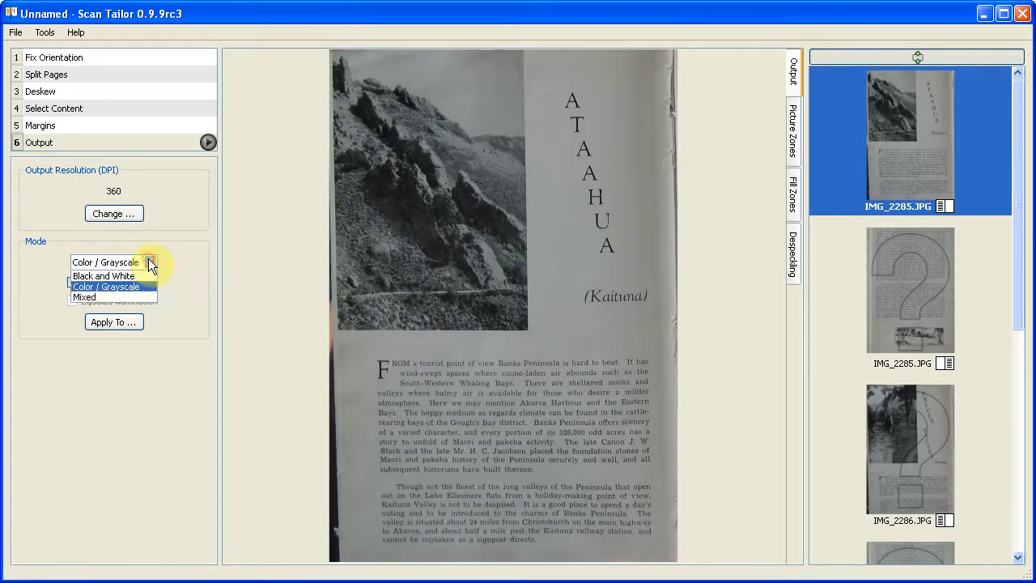
left_click(86, 297)
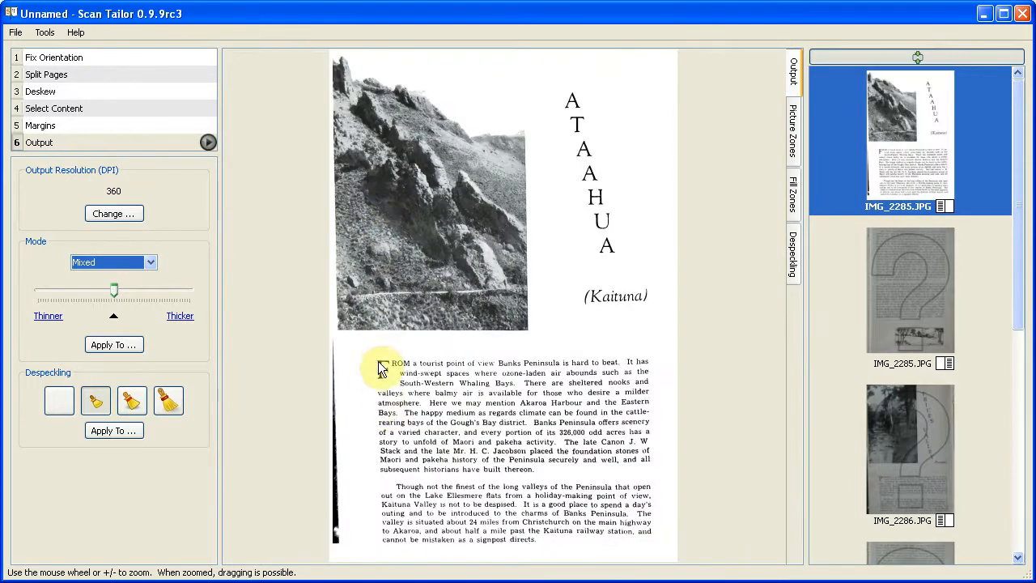
left_click(122, 345)
left_click(410, 277)
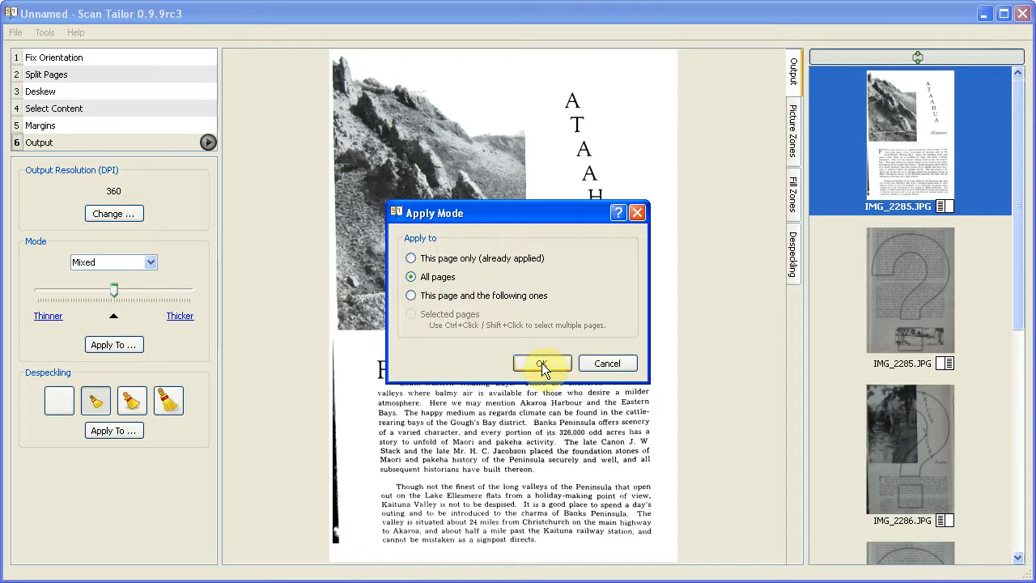
left_click(541, 364)
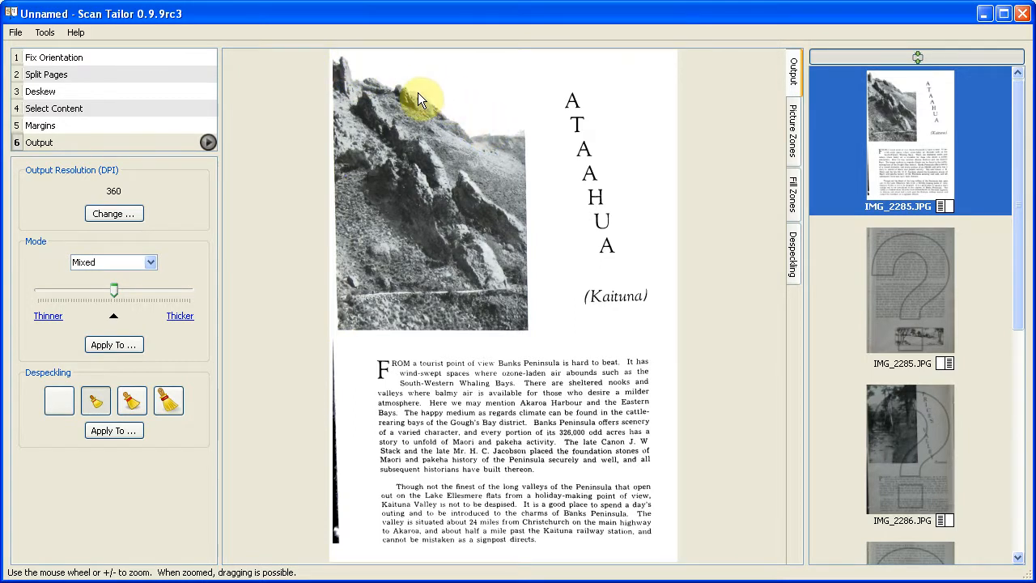
Draw a four-point fill zone over the black strip along the left page edge, beside the text below the photo
scroll(417, 93, "up", 6)
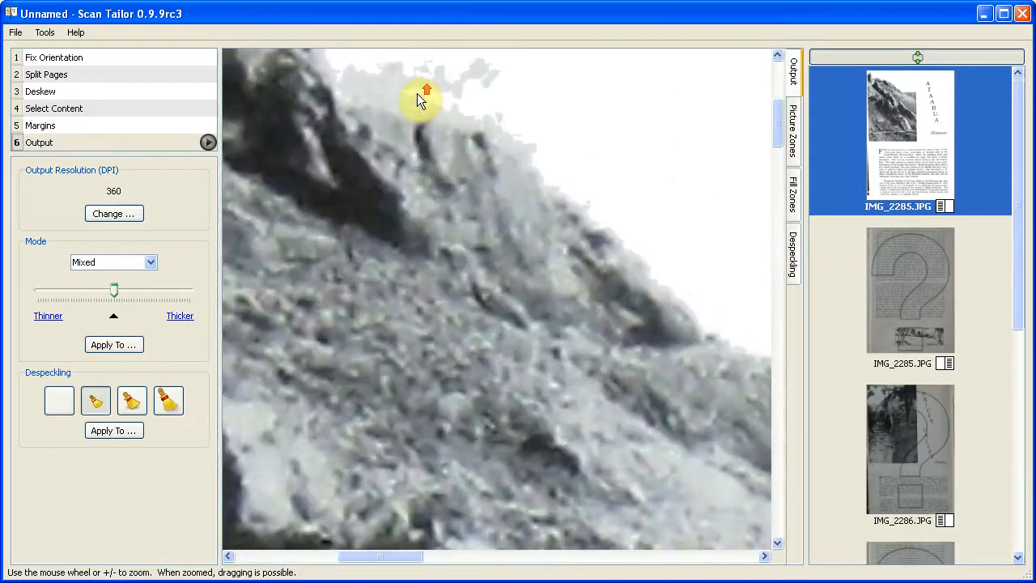
scroll(417, 93, "down", 6)
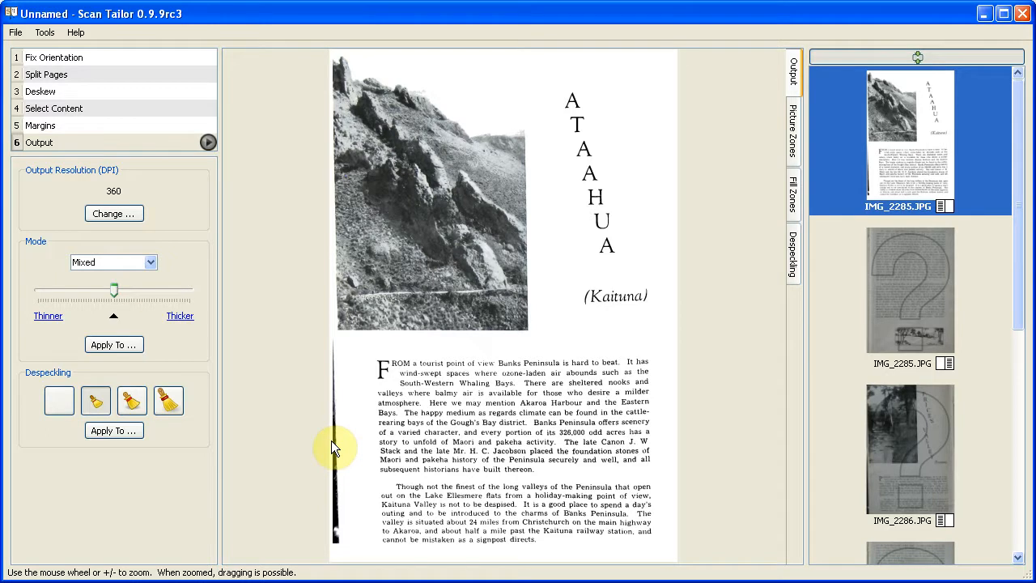
left_click(58, 110)
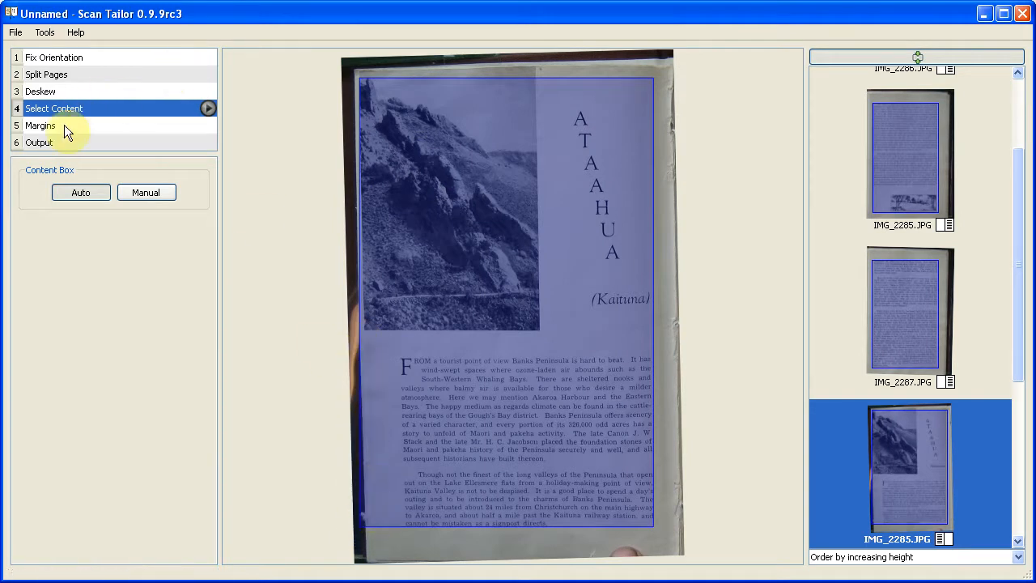
left_click(47, 143)
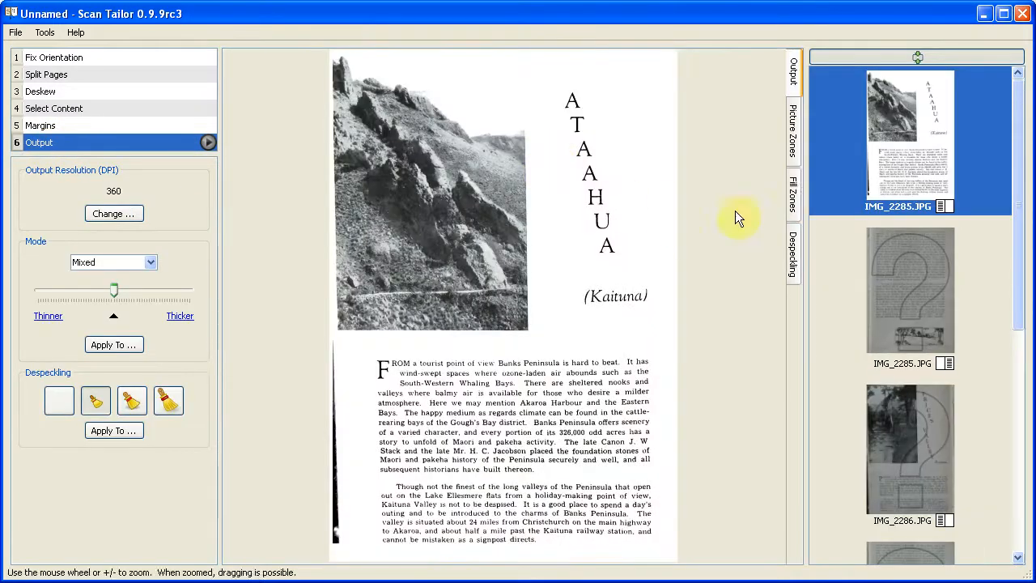
left_click(793, 194)
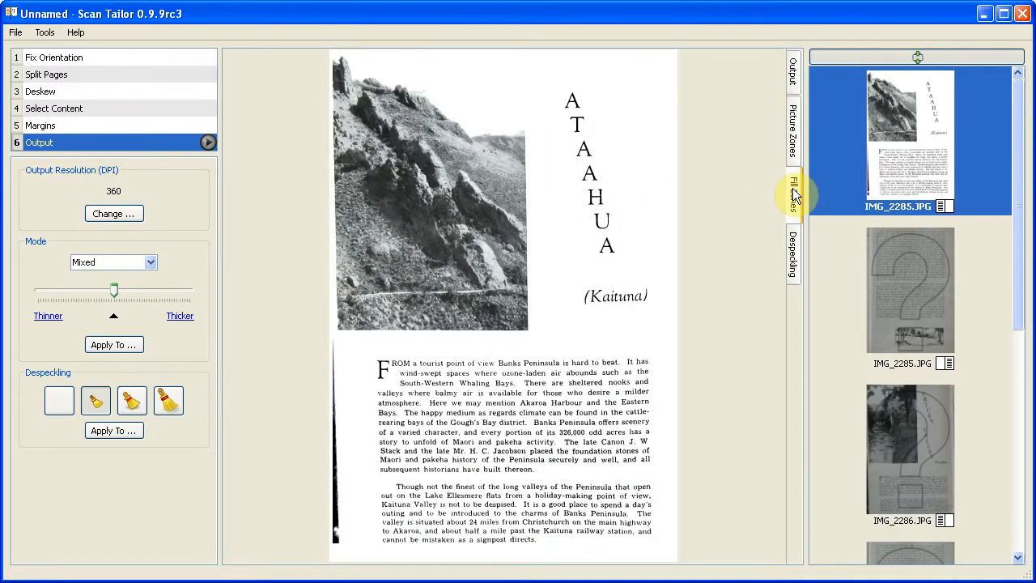
left_click(315, 338)
left_click(343, 339)
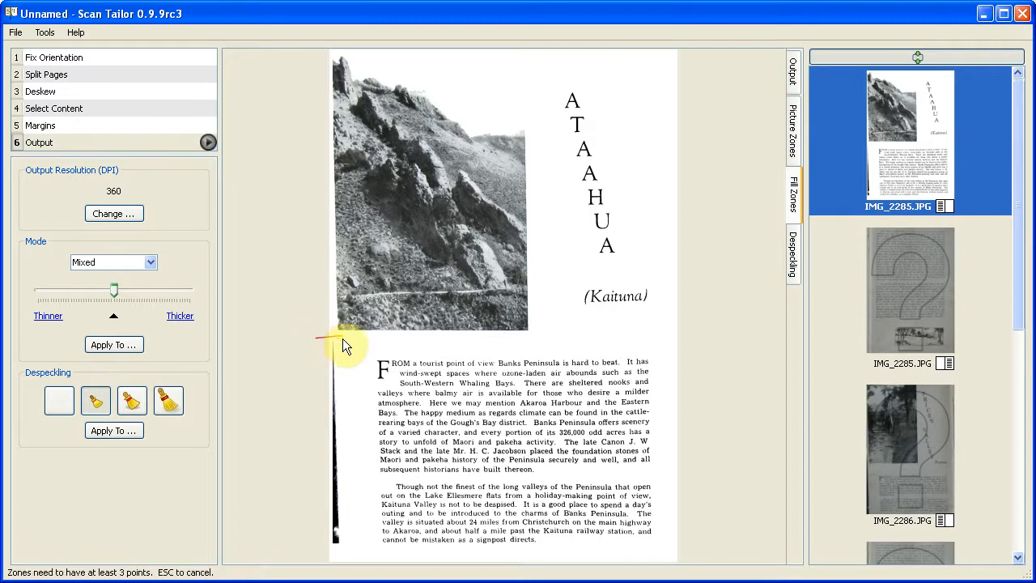
left_click(353, 555)
left_click(322, 555)
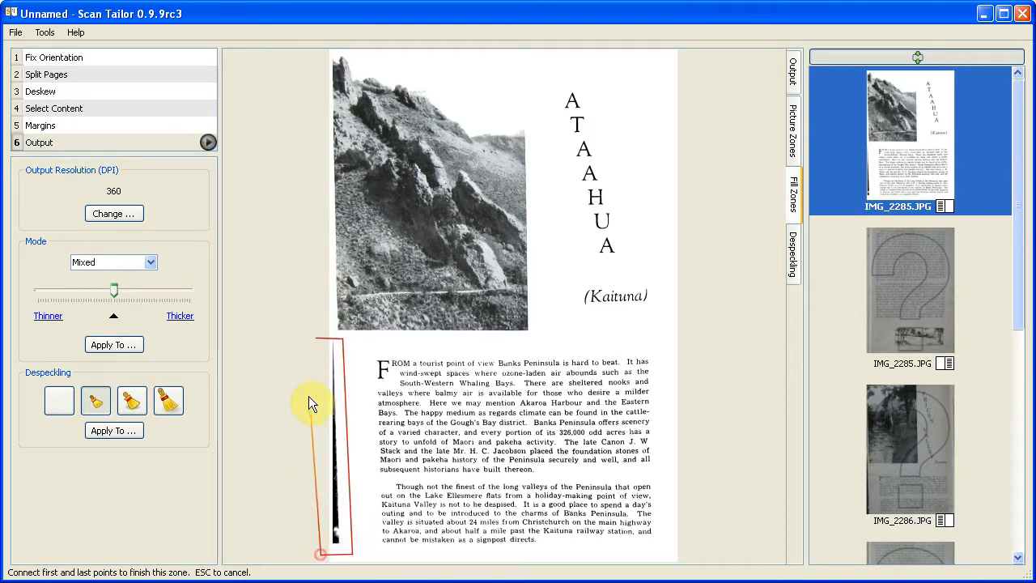
left_click(318, 338)
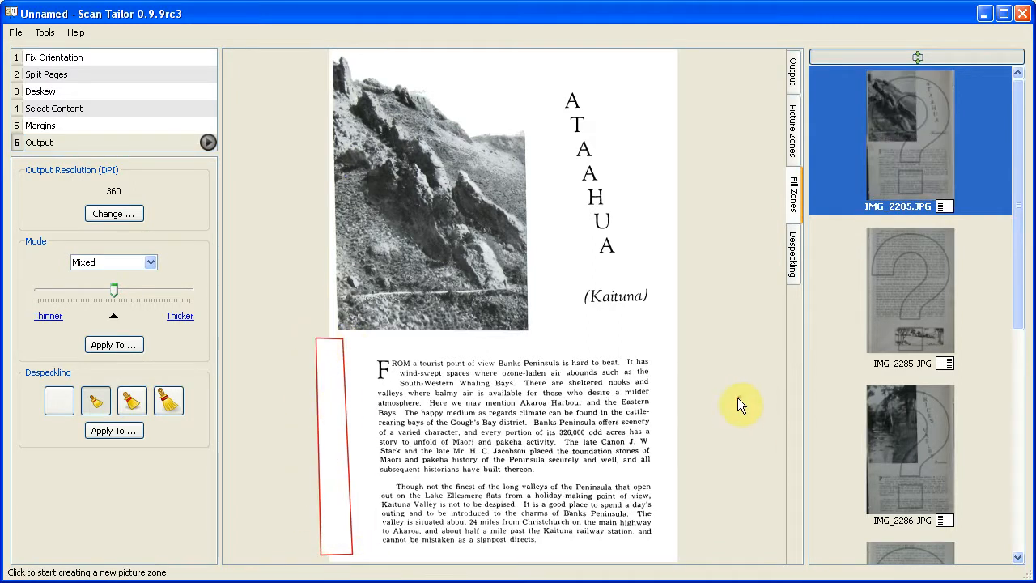
left_click(742, 375)
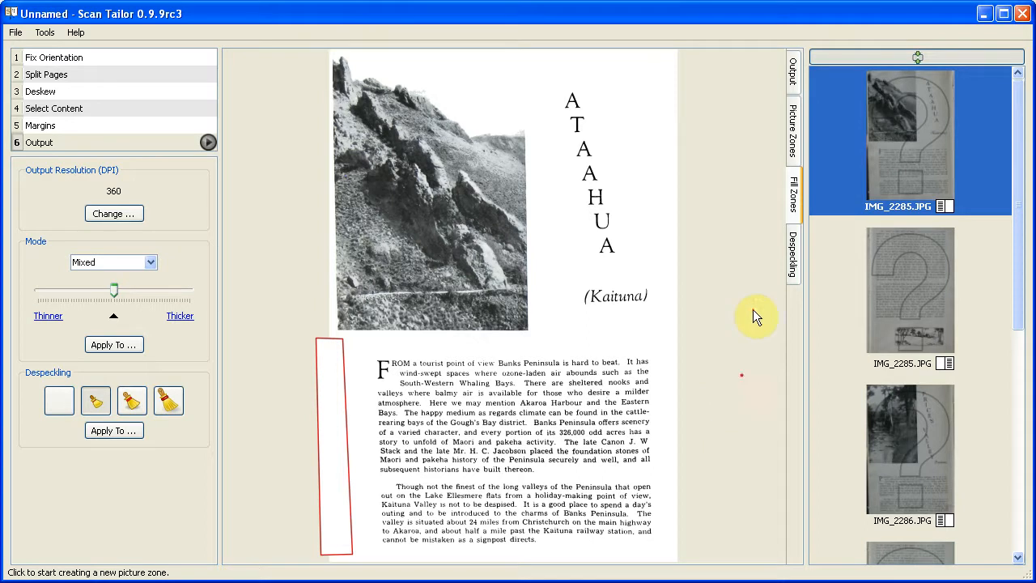
Draw a four-point picture zone over the sky in the upper part of the hillside photo, reaching its top and side edges
left_click(794, 117)
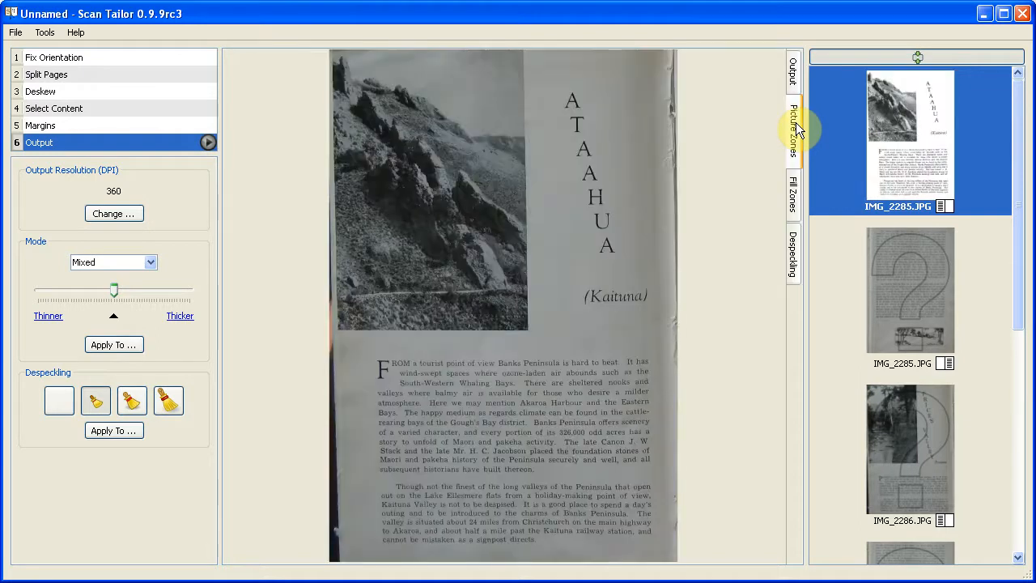
left_click(794, 130)
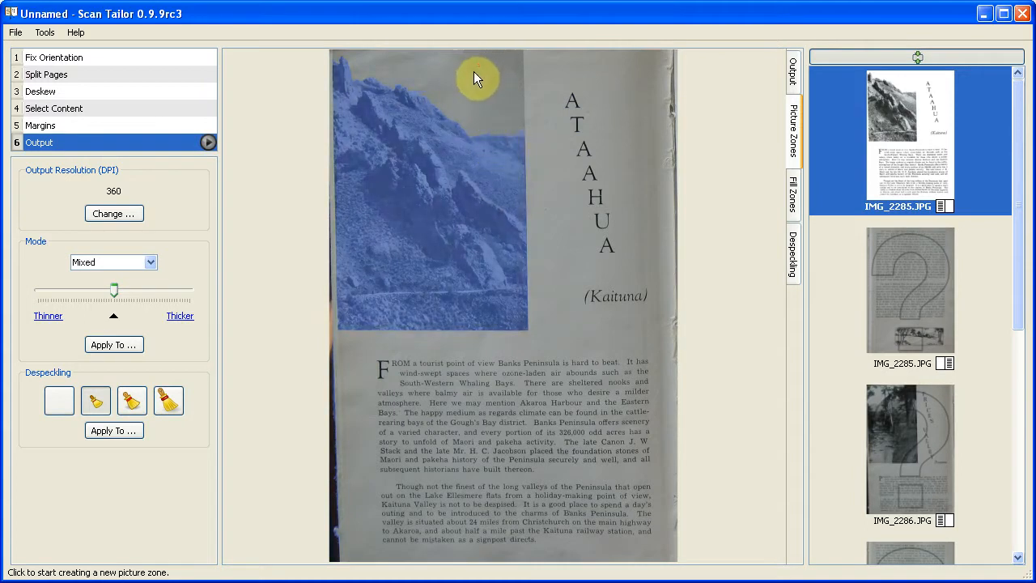
left_click(525, 150)
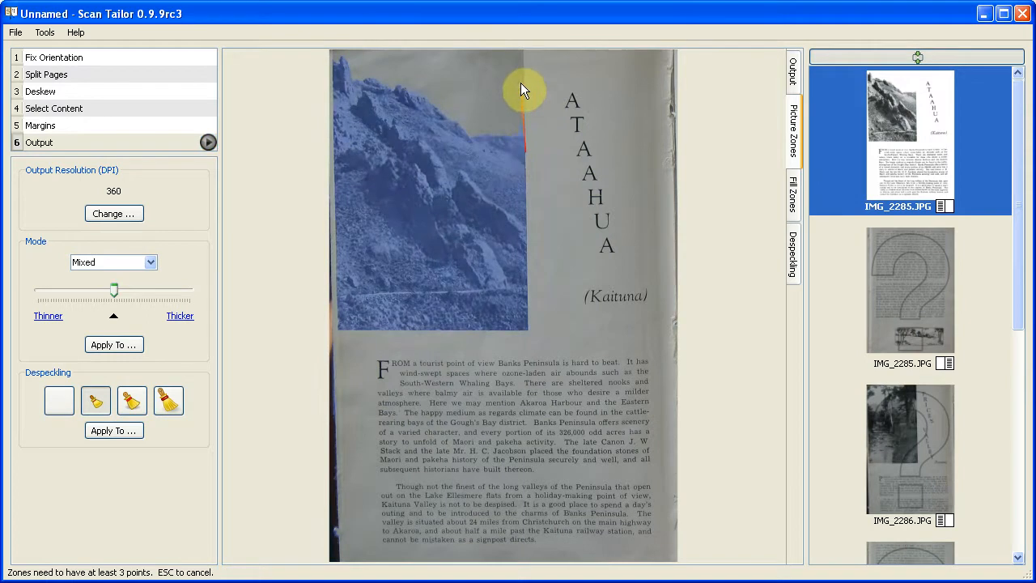
left_click(522, 50)
left_click(333, 49)
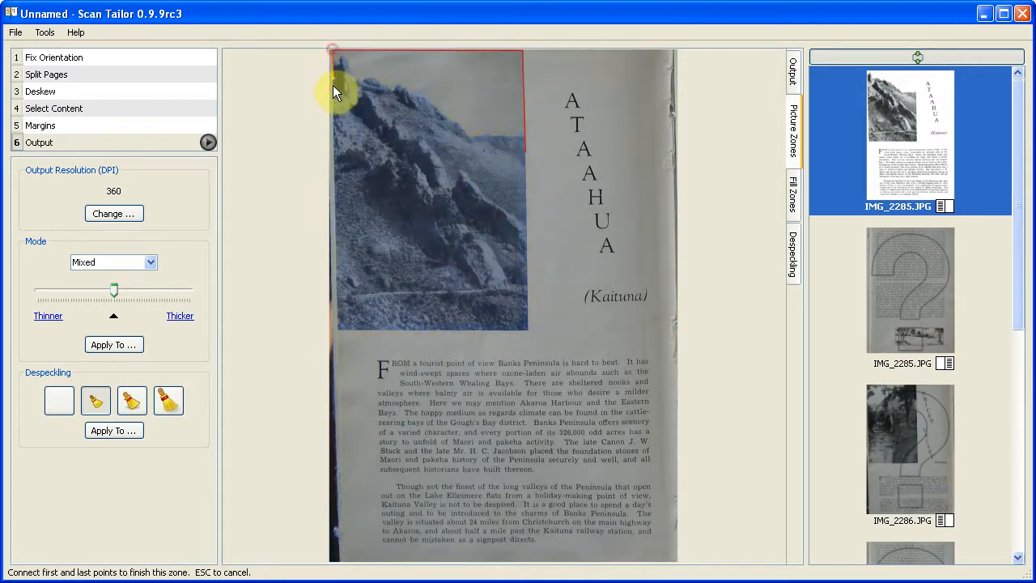
left_click(332, 99)
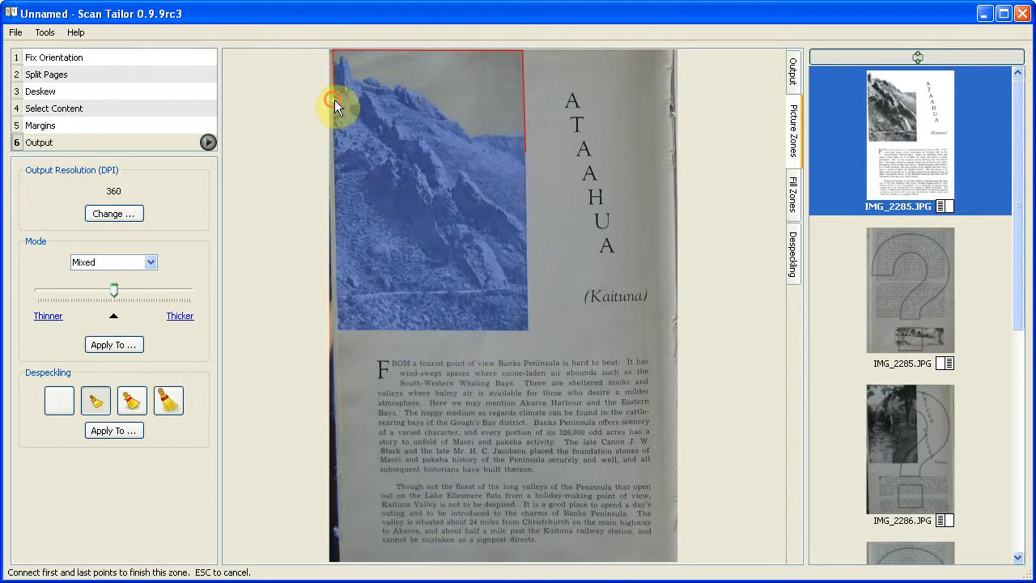
left_click(523, 151)
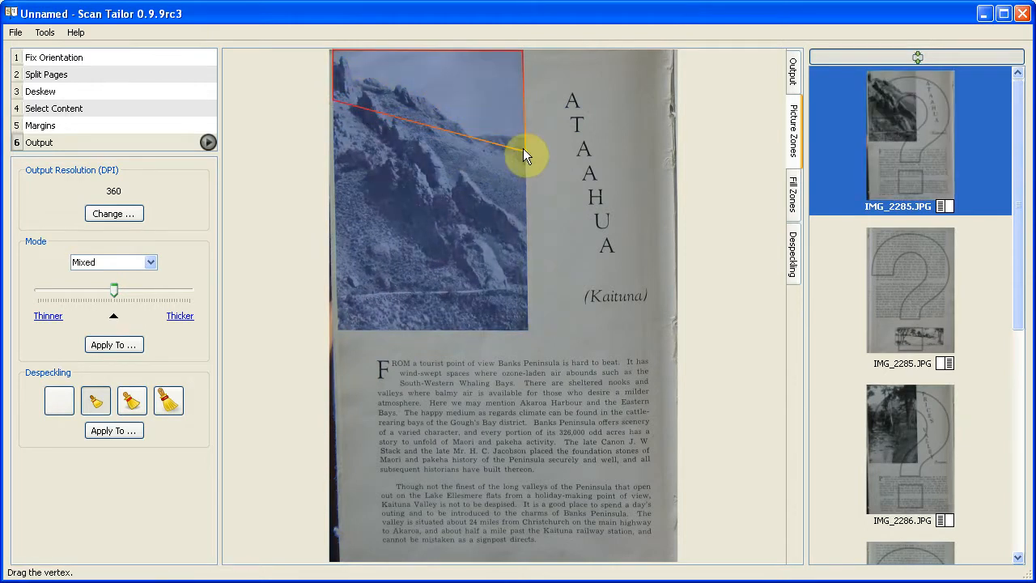
Lower the picture zone's corner on the hillside photo's right edge to cover more sky, and view the regenerated output
left_click_drag(523, 150, 519, 161)
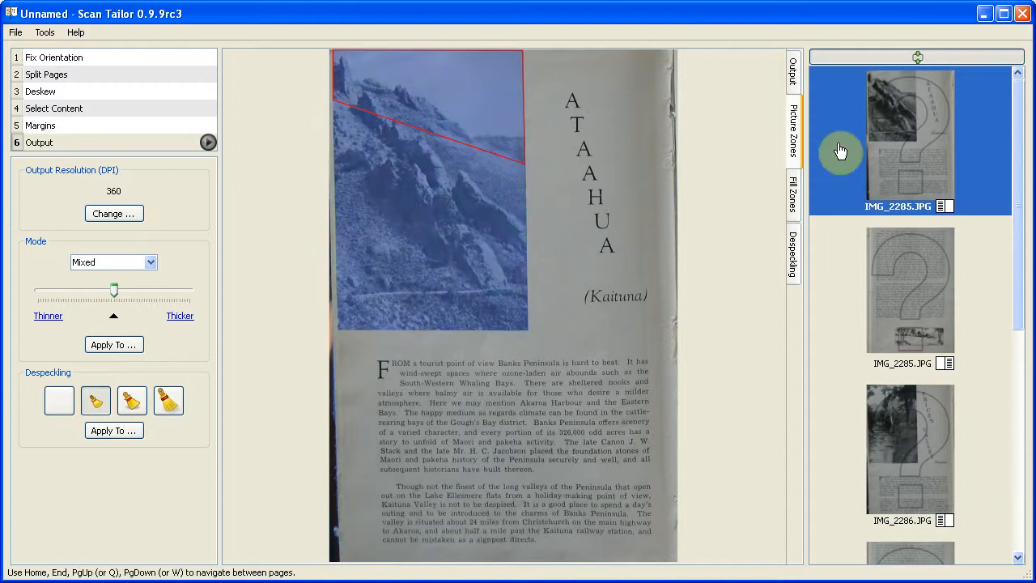
left_click(795, 60)
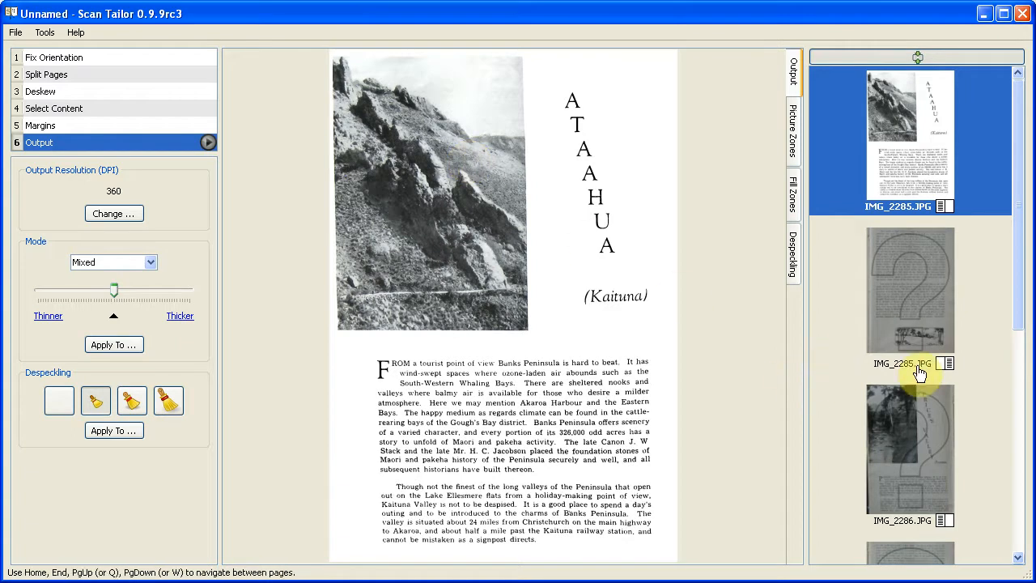
scroll(919, 373, "down", 3)
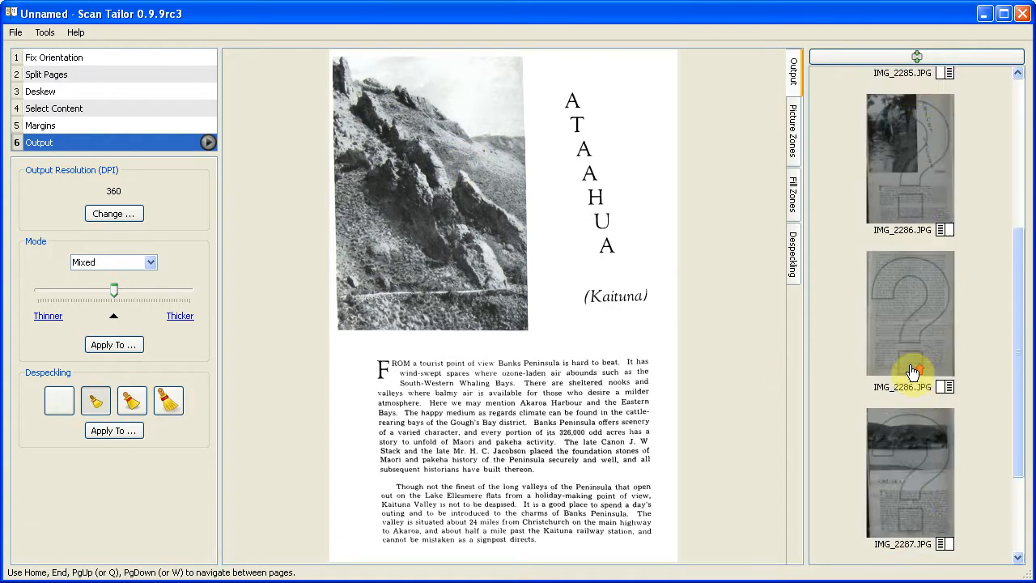
scroll(913, 373, "up", 3)
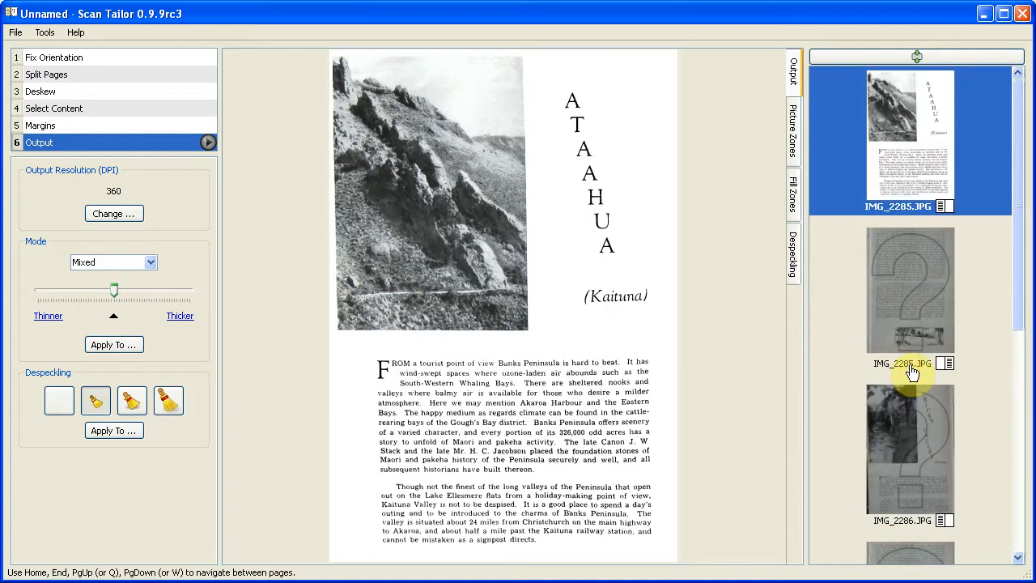
Batch-generate the output for all pages at full system load and check the first page's picture zone against its output
left_click(209, 144)
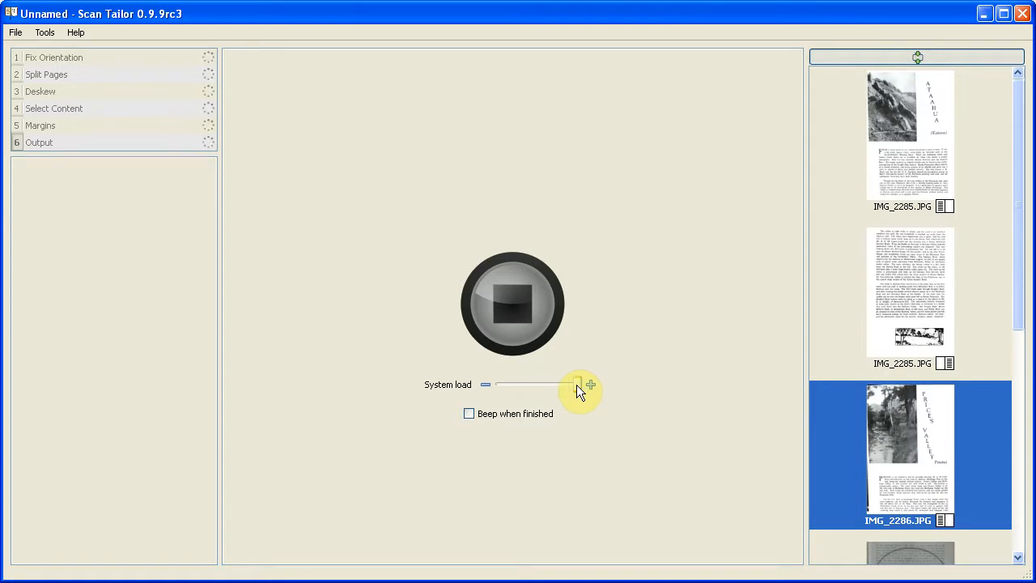
mouse_move(576, 384)
left_mouse_down()
mouse_move(518, 383)
mouse_move(577, 386)
left_mouse_up()
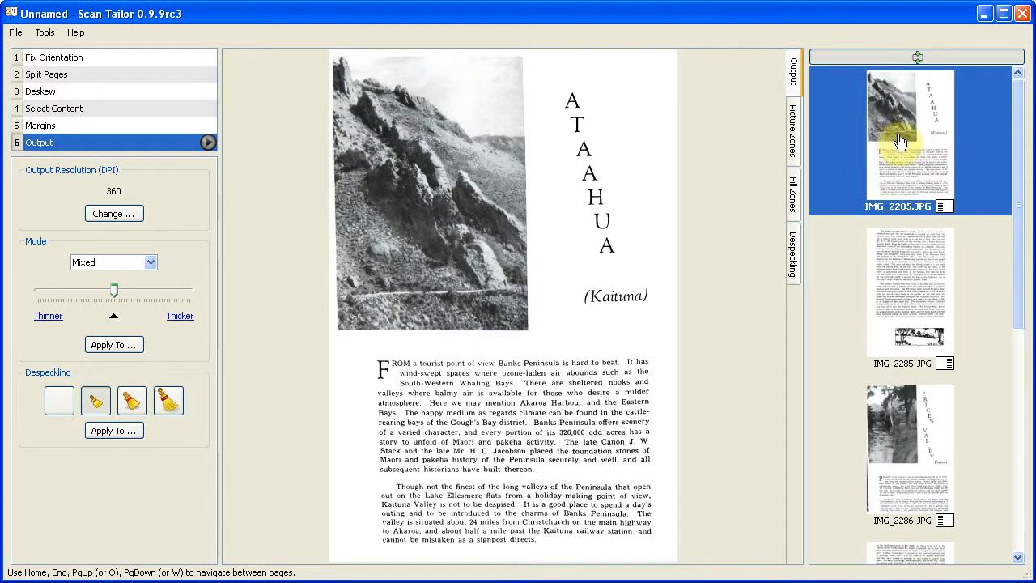
left_click(797, 131)
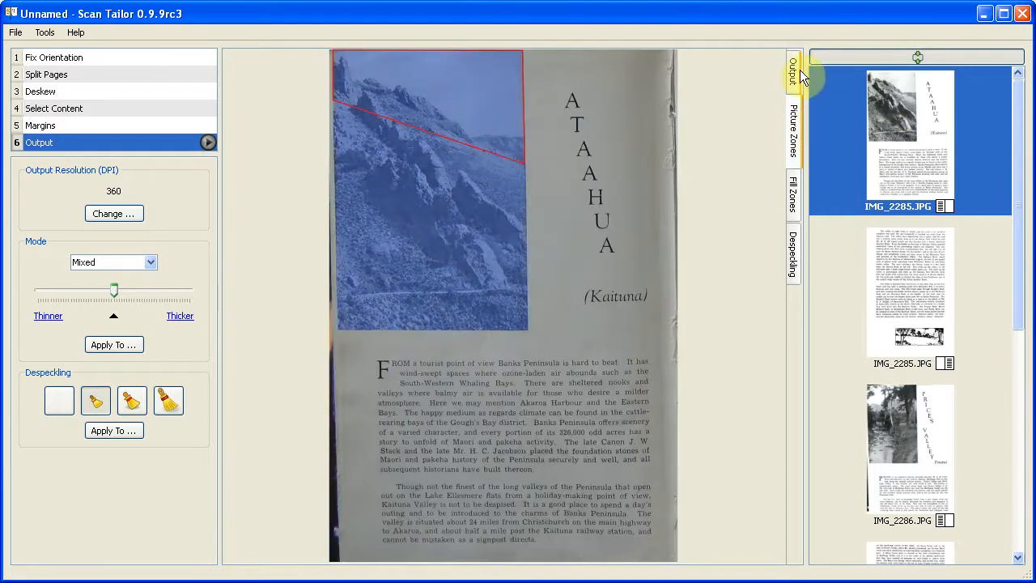
left_click(794, 71)
Draw a four-point fill zone over the black strip along the left page edge on the left half of IMG_2286.JPG
left_click_drag(1020, 141, 1020, 238)
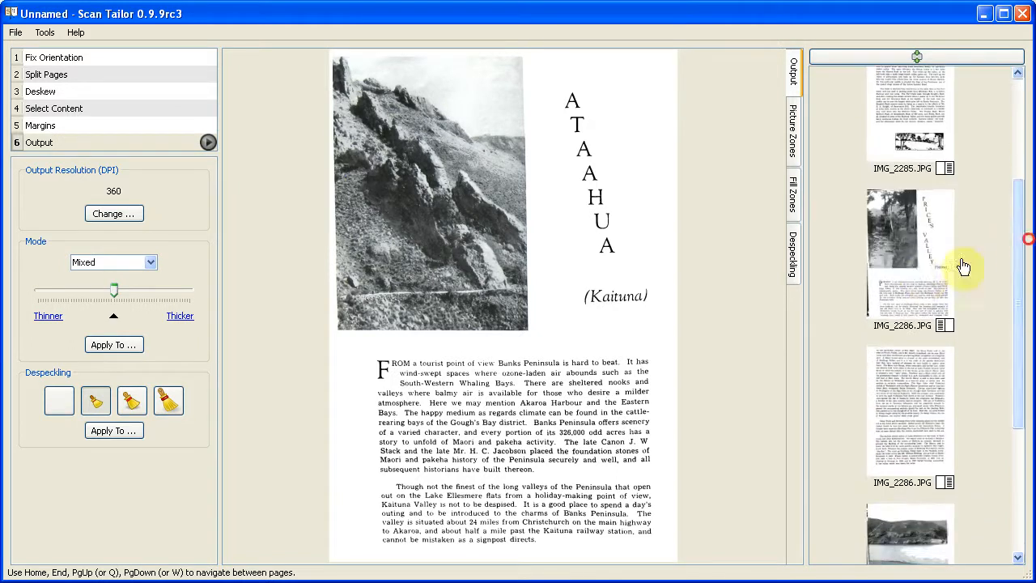
left_click(910, 258)
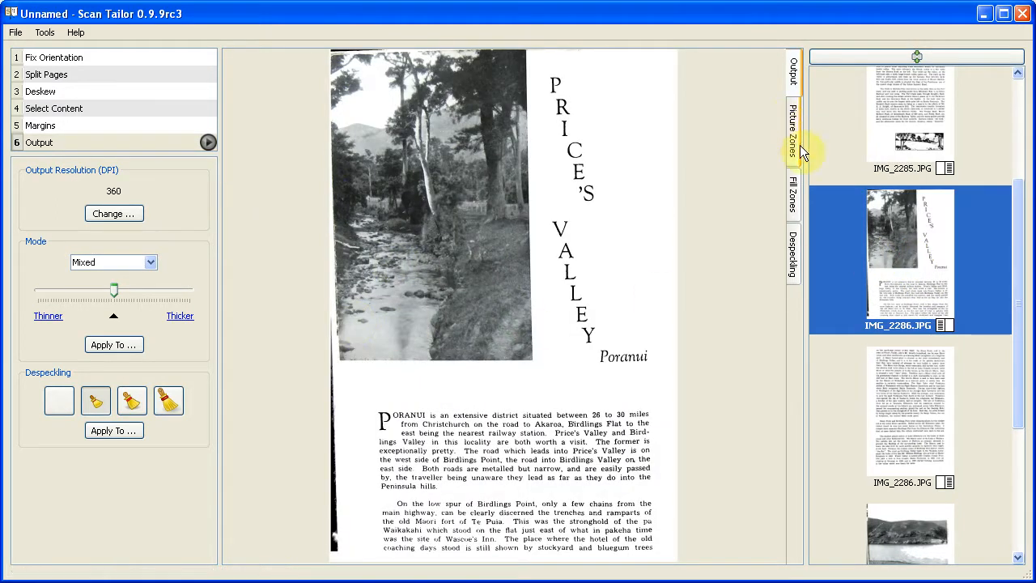
left_click(795, 194)
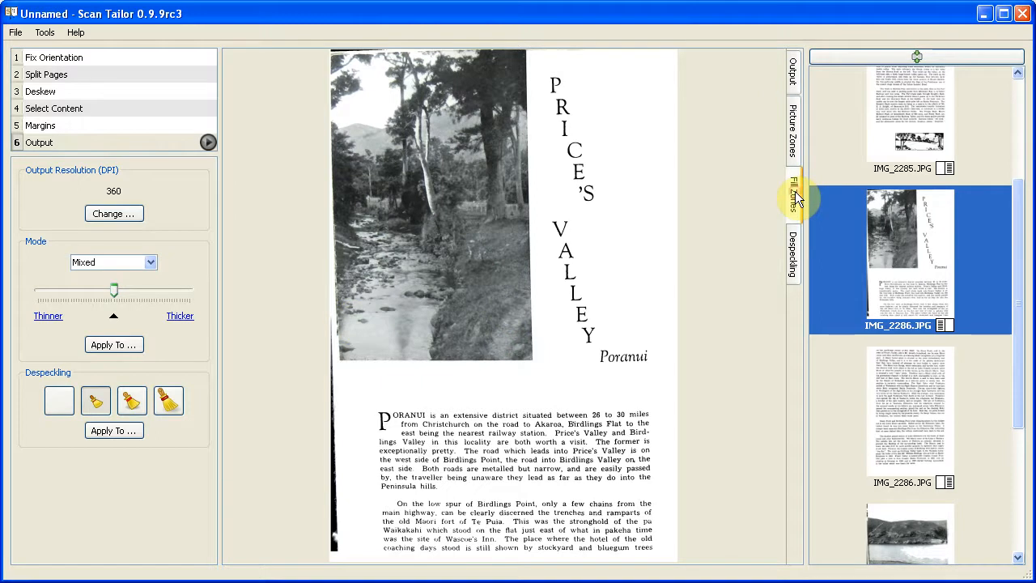
left_click(318, 305)
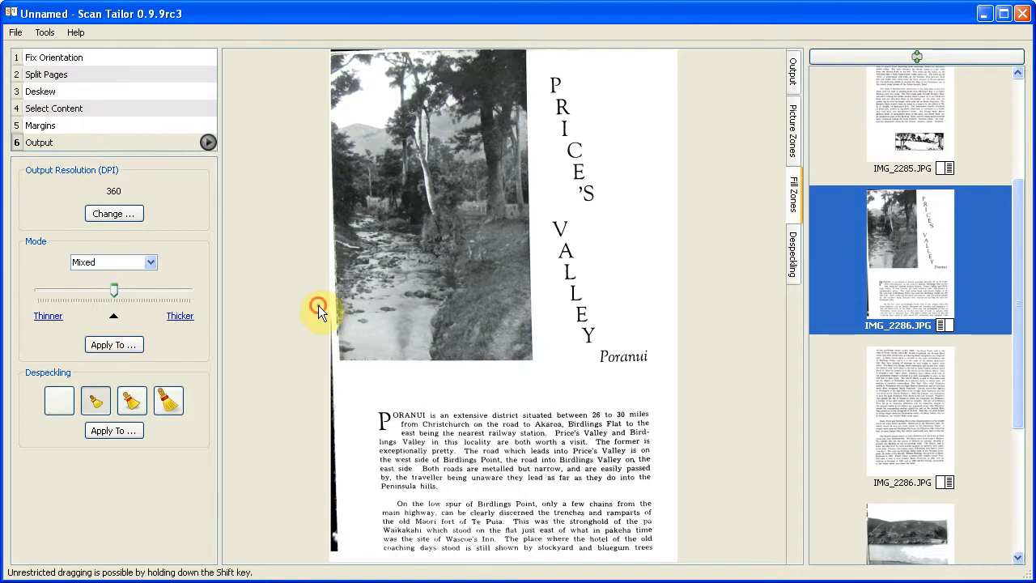
left_click(322, 557)
left_click(353, 558)
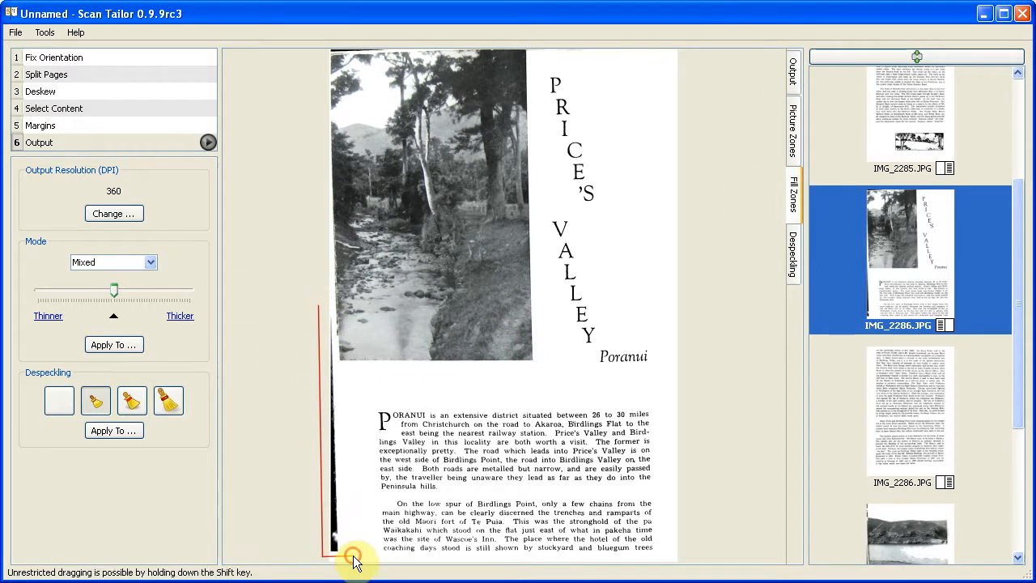
left_click(332, 298)
left_click(318, 304)
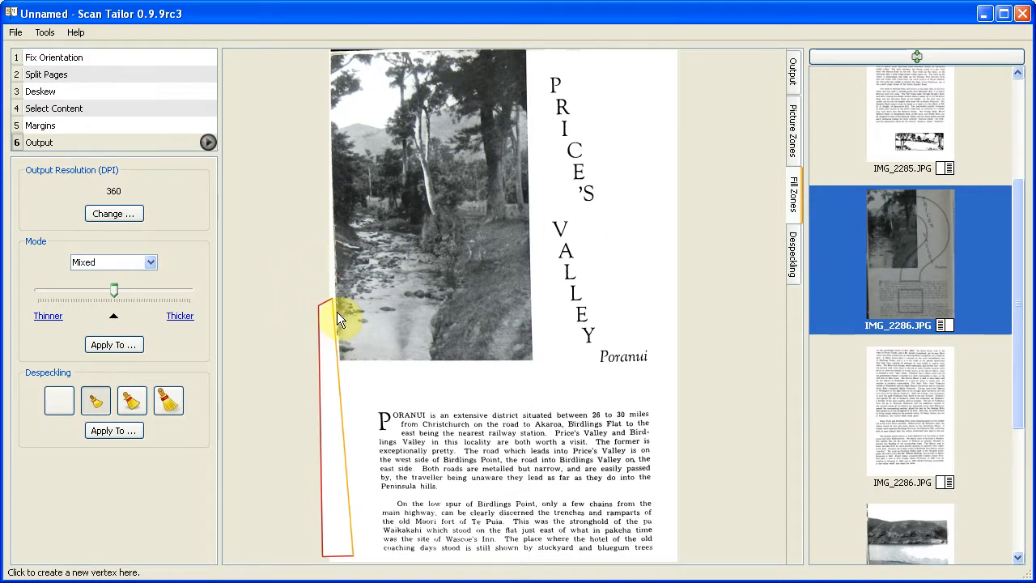
Add fill zone vertices partway up the stream photo's left edge and at its lower-left corner, and check the picture zones and output
scroll(337, 312, "up", 5)
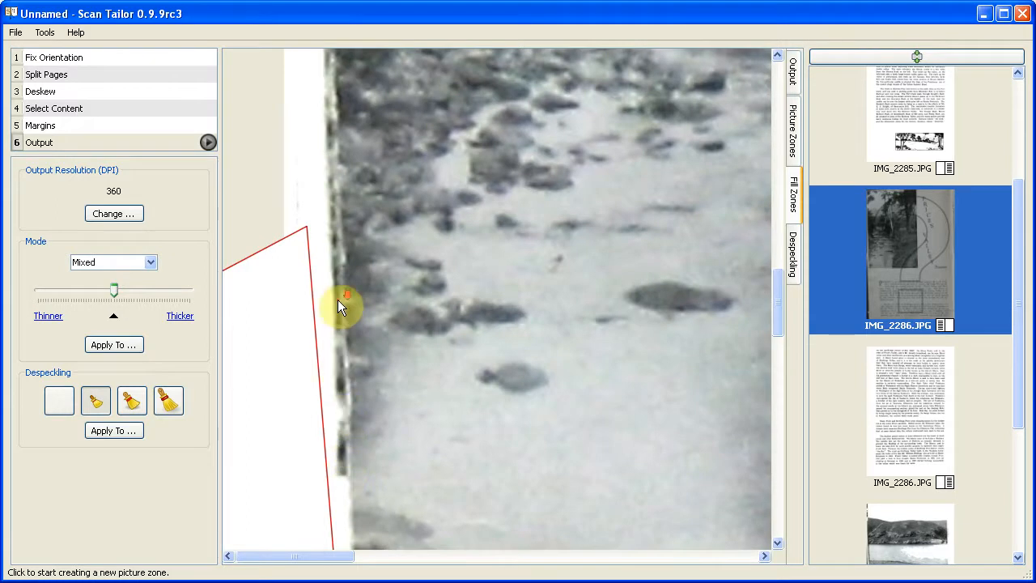
scroll(337, 299, "down", 5)
left_click_drag(338, 305, 329, 158)
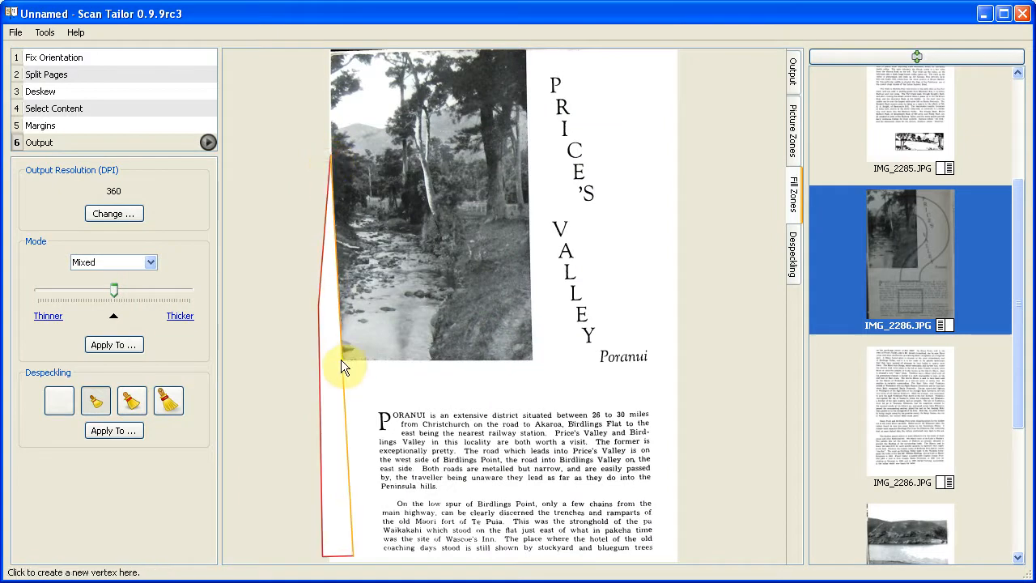
left_click_drag(341, 360, 336, 360)
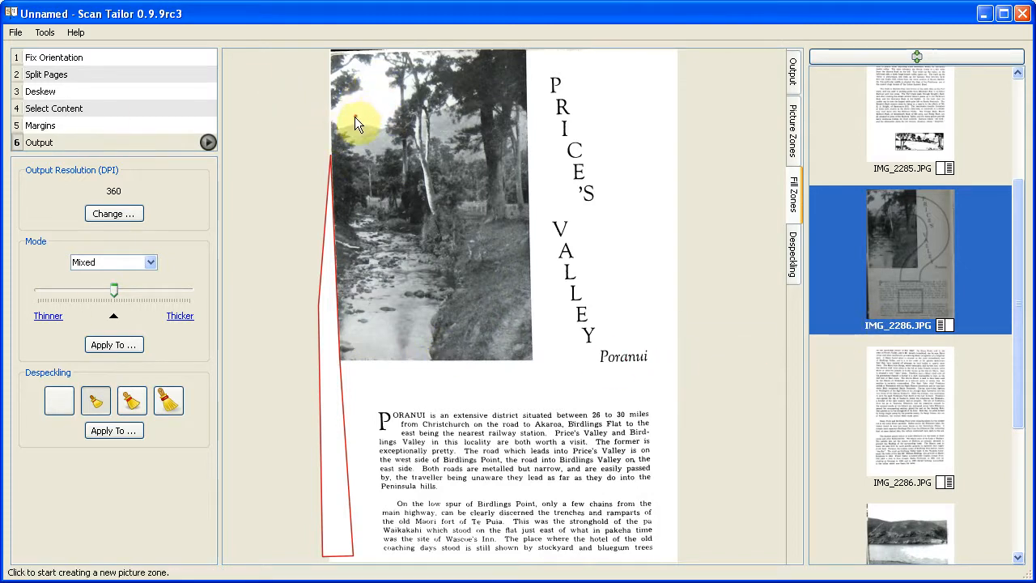
left_click(794, 120)
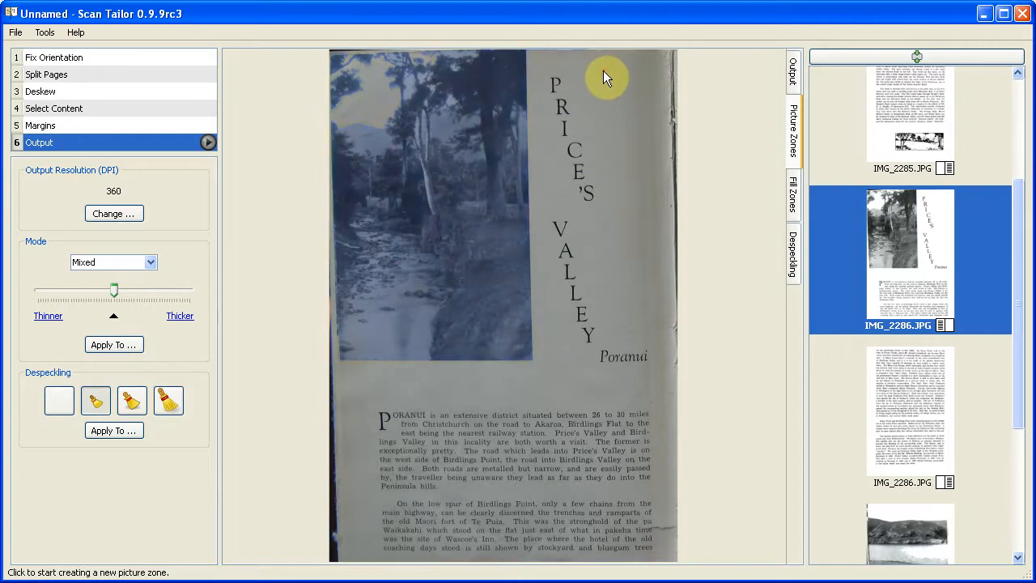
left_click(793, 66)
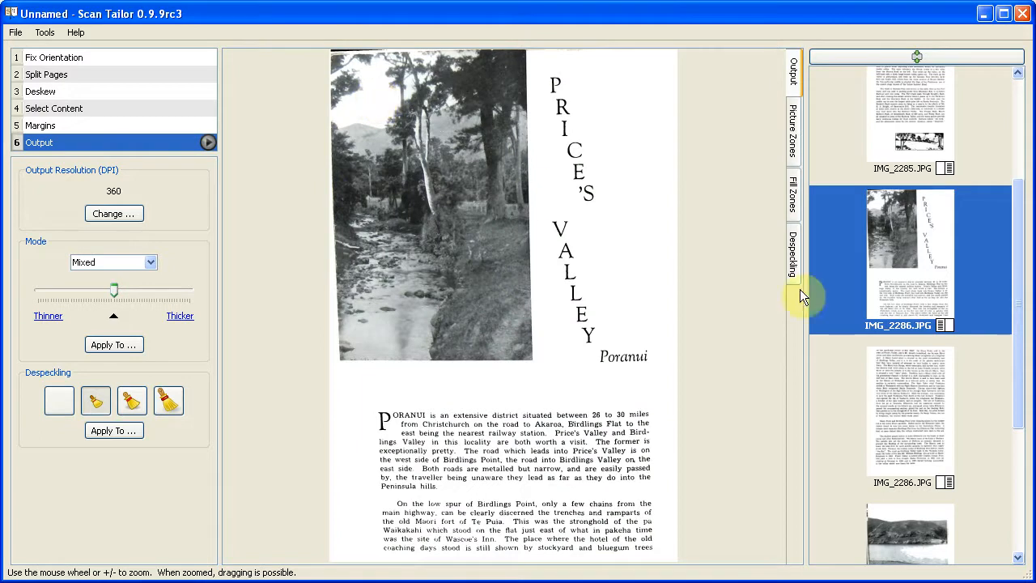
Start a fill zone on the left half of IMG_2287.JPG, outlining the black strip beside the text up to the photo's lower-left corner
left_click_drag(1018, 220, 1031, 389)
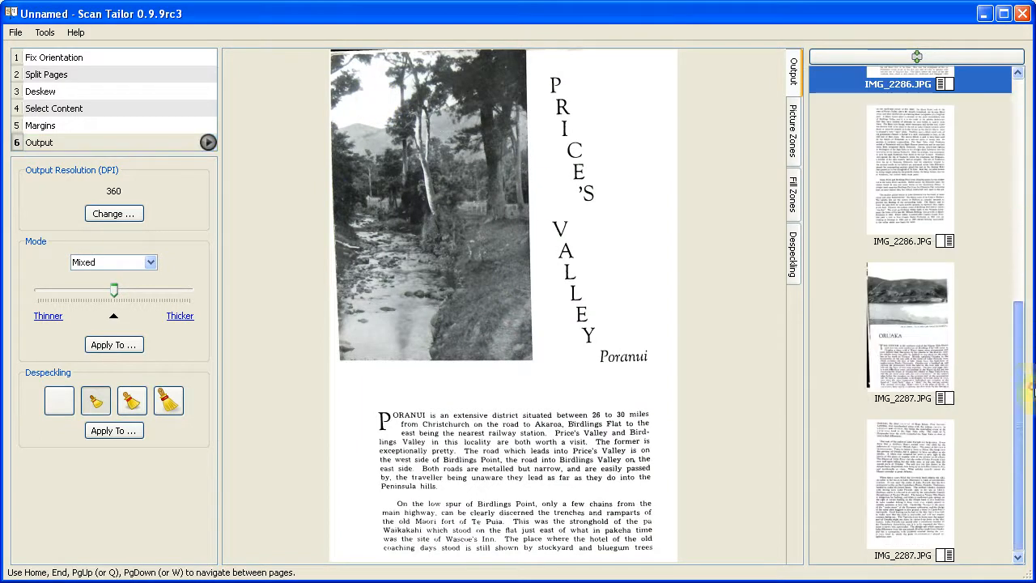
left_click(882, 314)
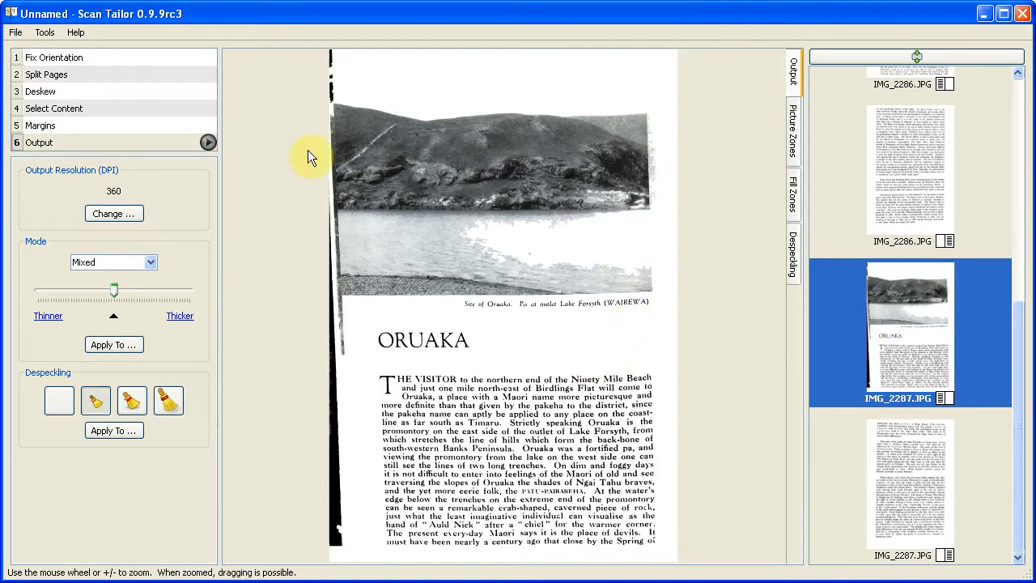
left_click(794, 191)
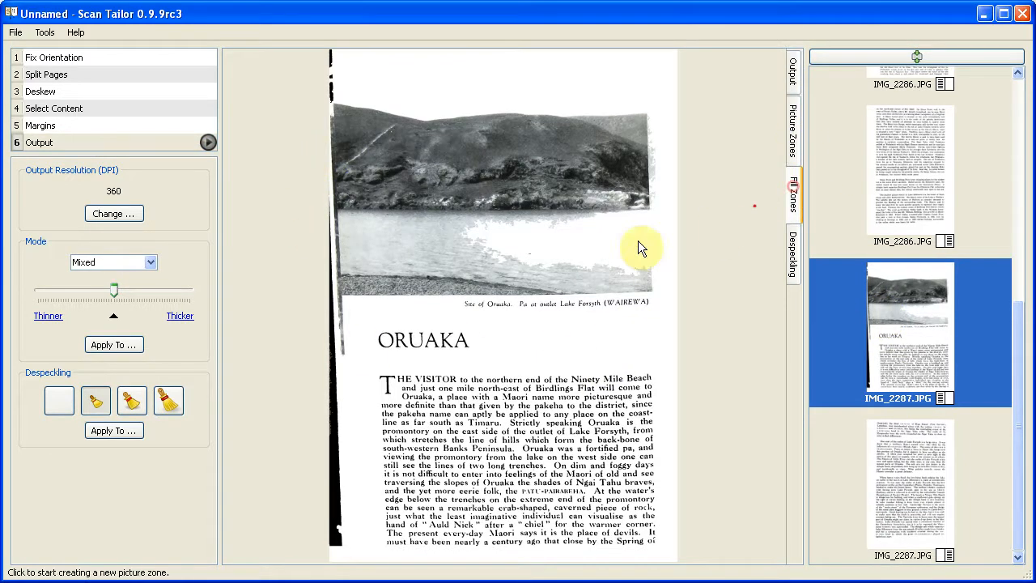
left_click(319, 174)
left_click(318, 557)
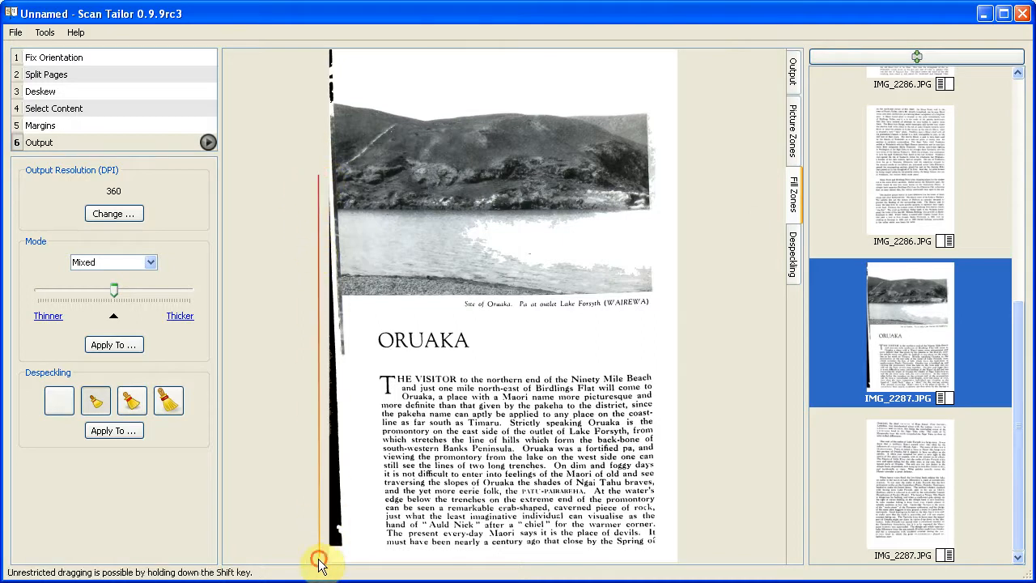
left_click(363, 559)
scroll(353, 298, "up", 1)
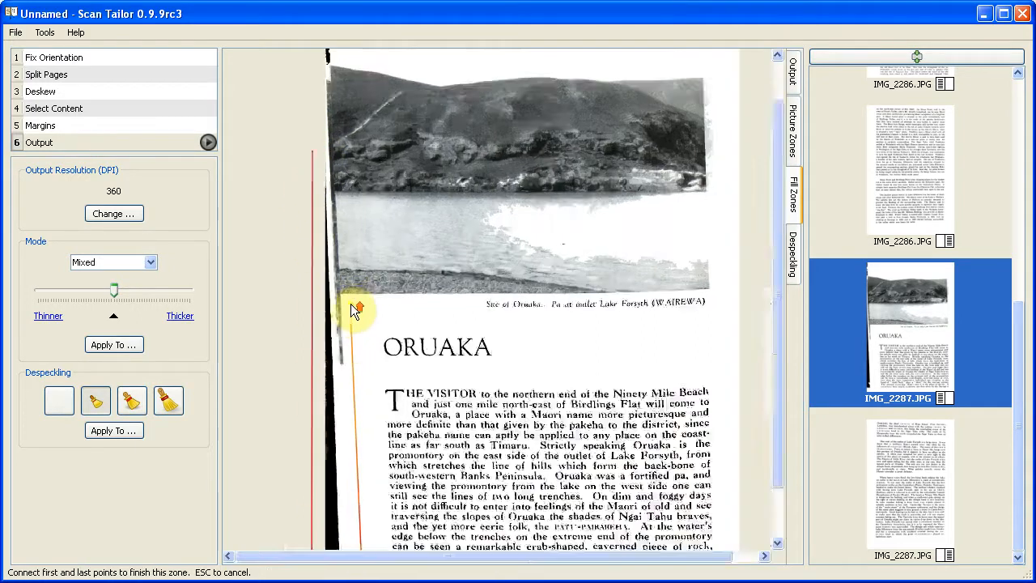
scroll(356, 309, "up", 2)
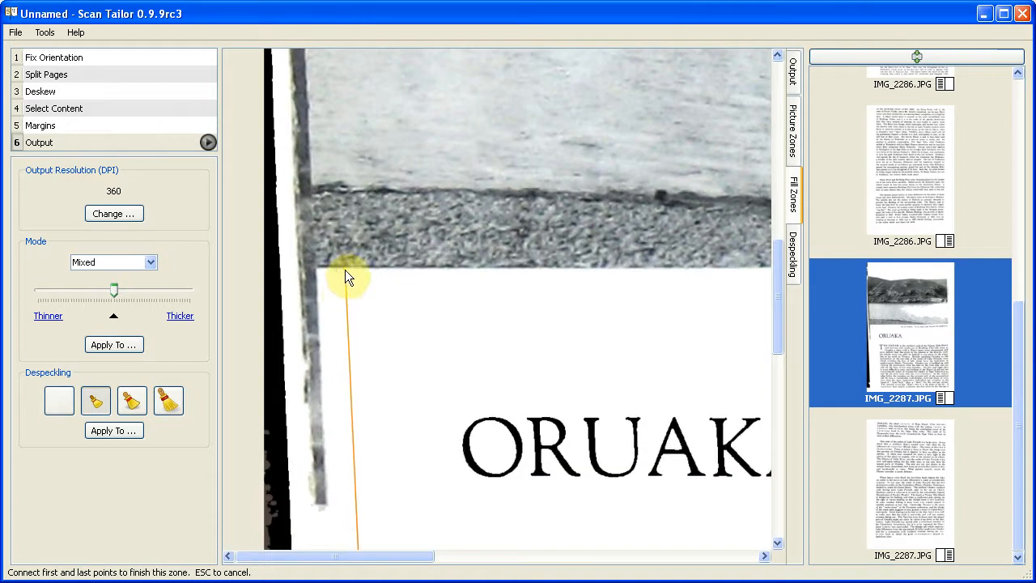
left_click(345, 272)
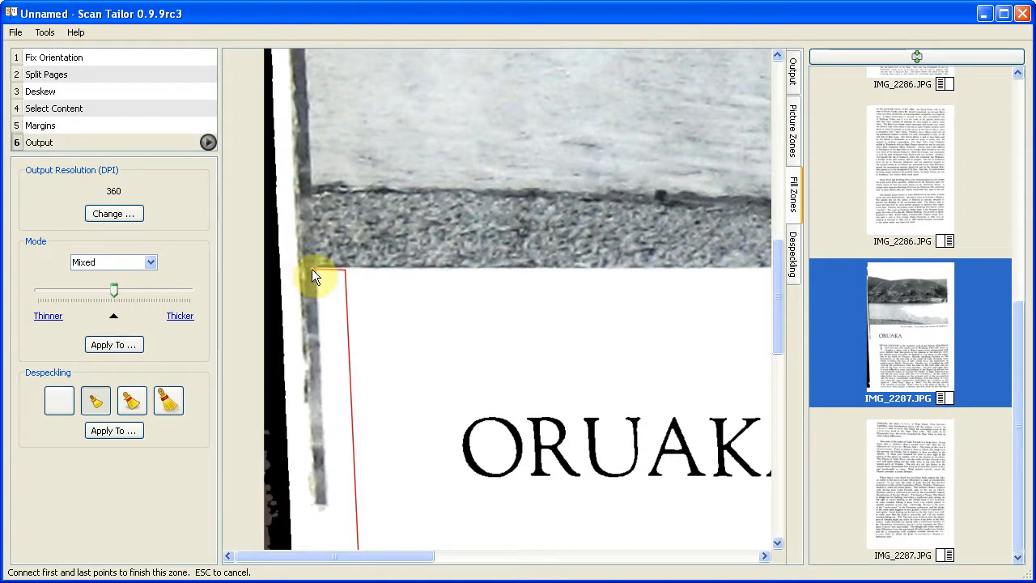
left_click(316, 267)
Continue the fill zone outline up the lake photo's left edge, past the hilltop, and around the page's upper-left corner
left_click_drag(311, 90, 320, 409)
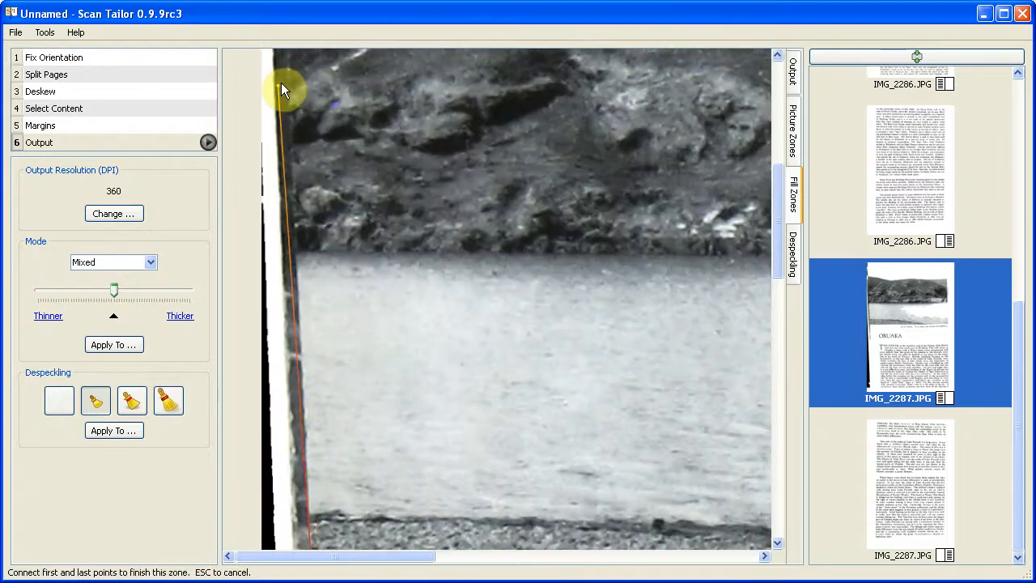
left_click_drag(281, 82, 300, 340)
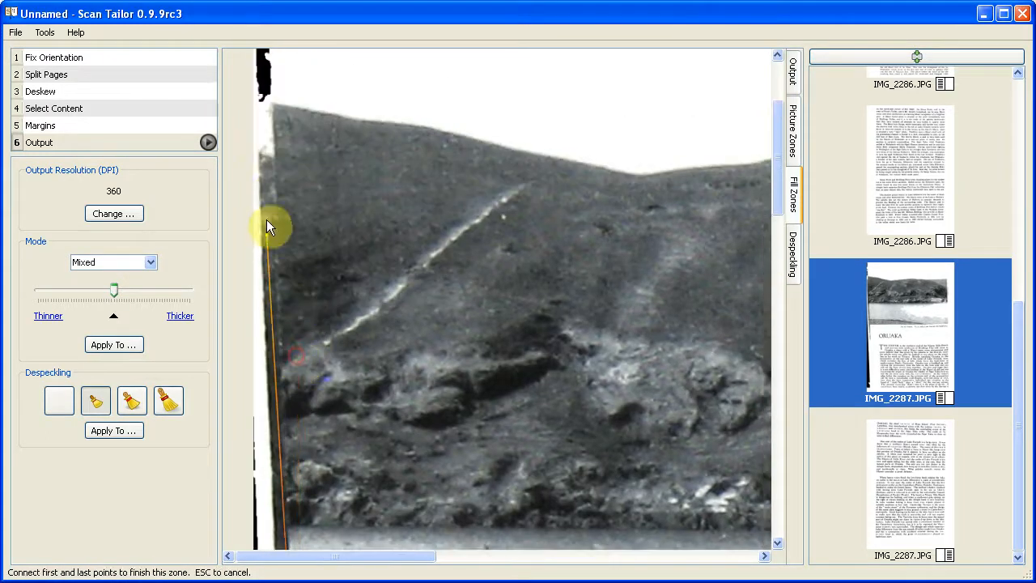
left_click(271, 100)
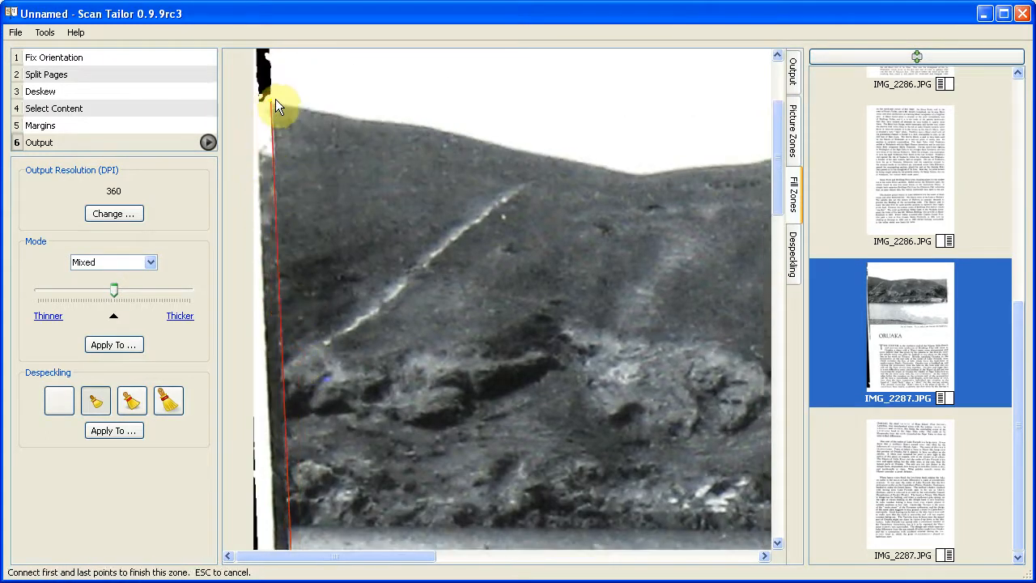
left_click_drag(281, 84, 343, 405)
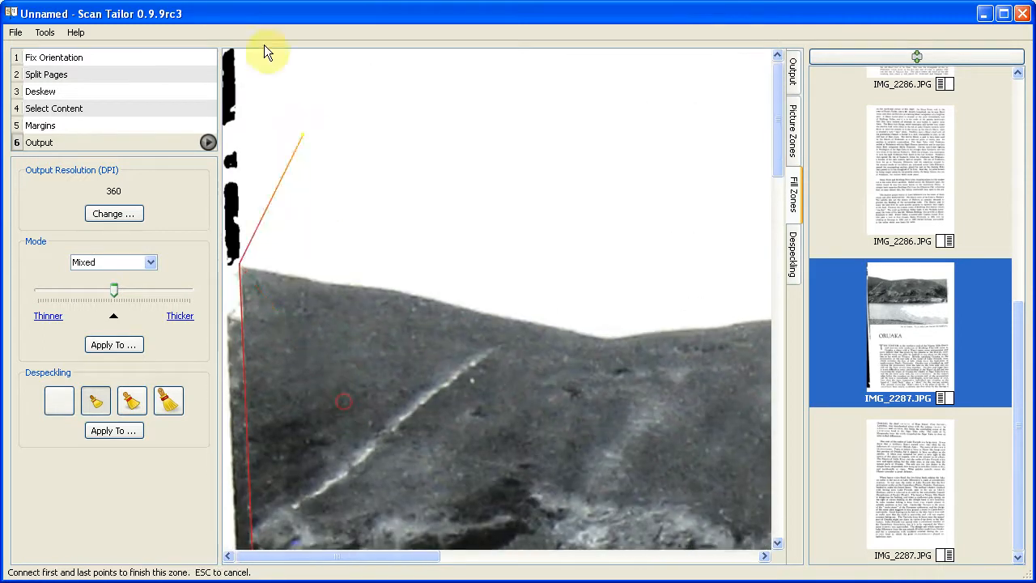
left_click(248, 49)
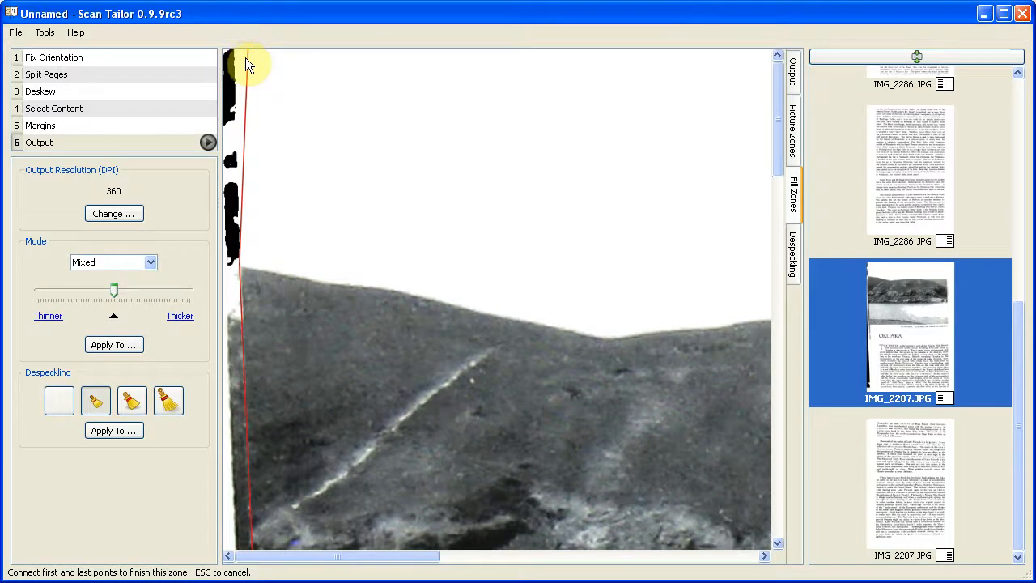
scroll(245, 57, "down", 2)
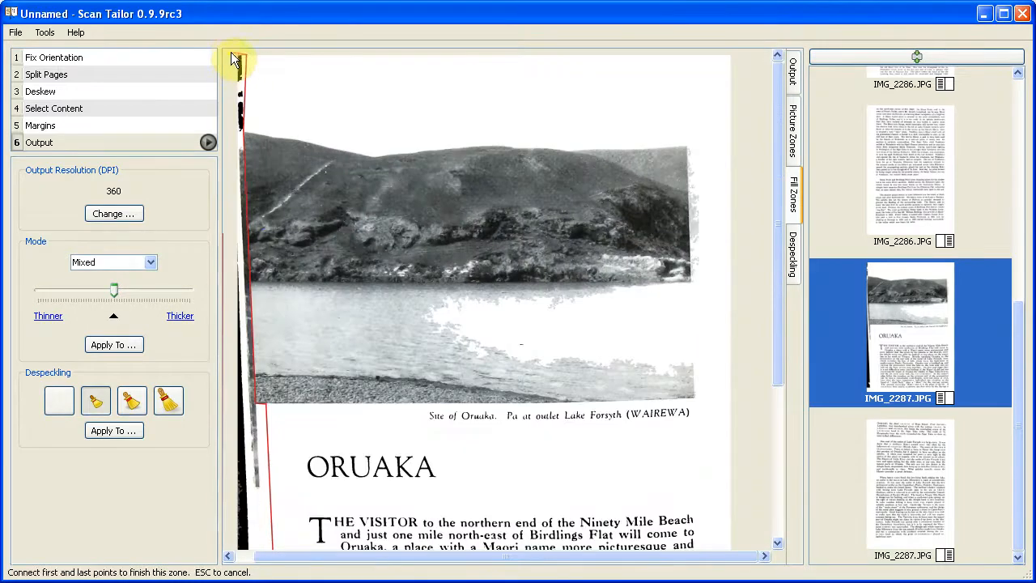
left_click(231, 52)
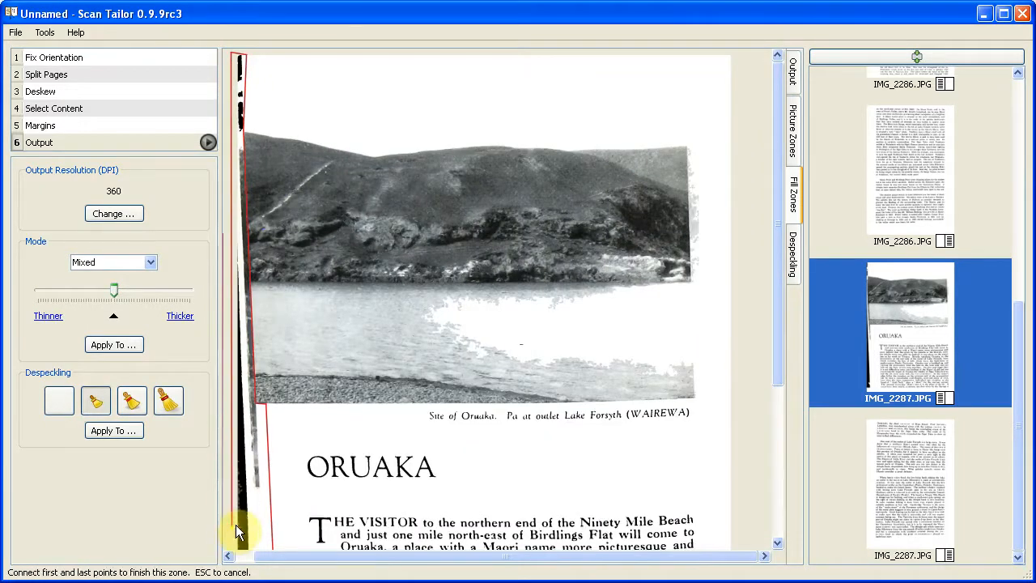
Close the fill zone at its starting point outside the page and move the stray vertex to straighten its outer edge
left_click_drag(236, 525, 240, 294)
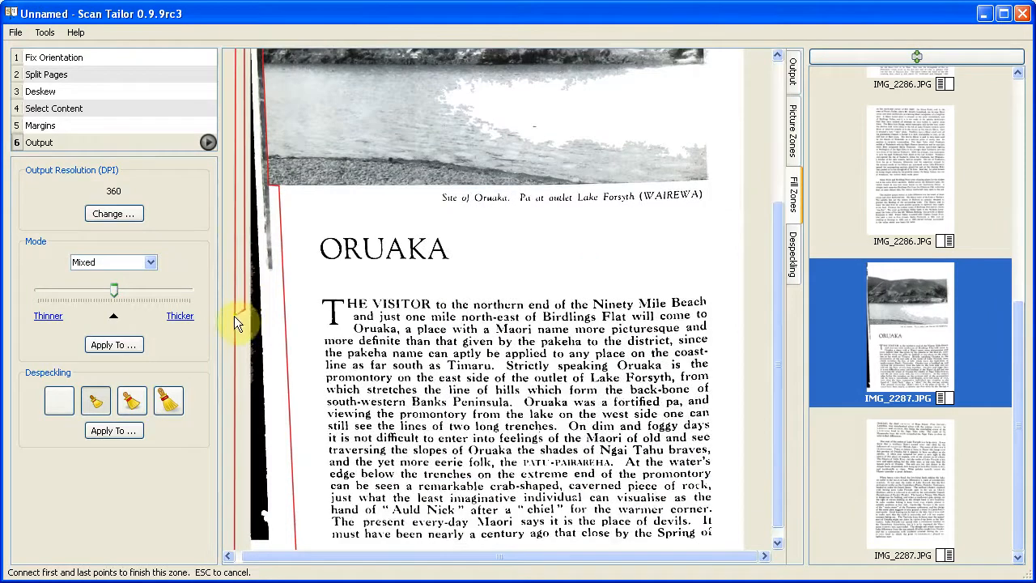
left_click_drag(236, 144, 246, 238)
left_click(241, 233)
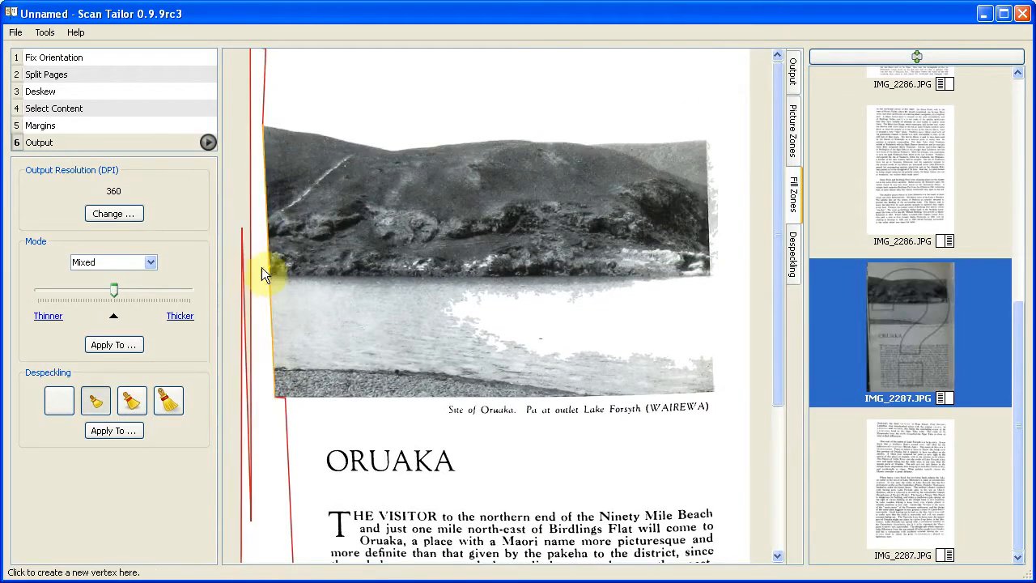
left_click_drag(254, 518, 241, 225)
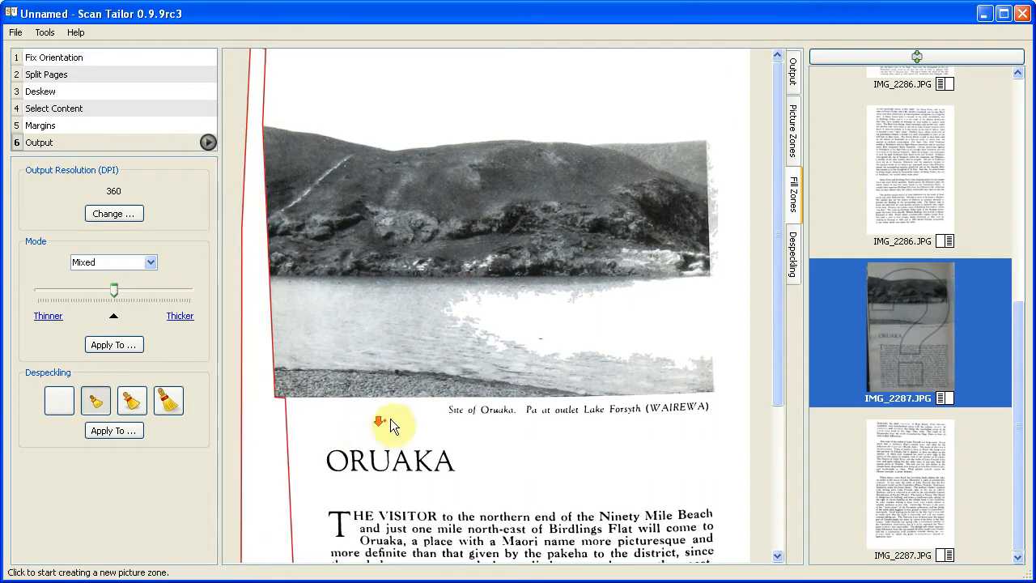
Draw a four-cornered picture zone on the left half of IMG_2287.JPG around the lake photo's washed-out water, reaching up to its right edge
scroll(390, 418, "down", 2)
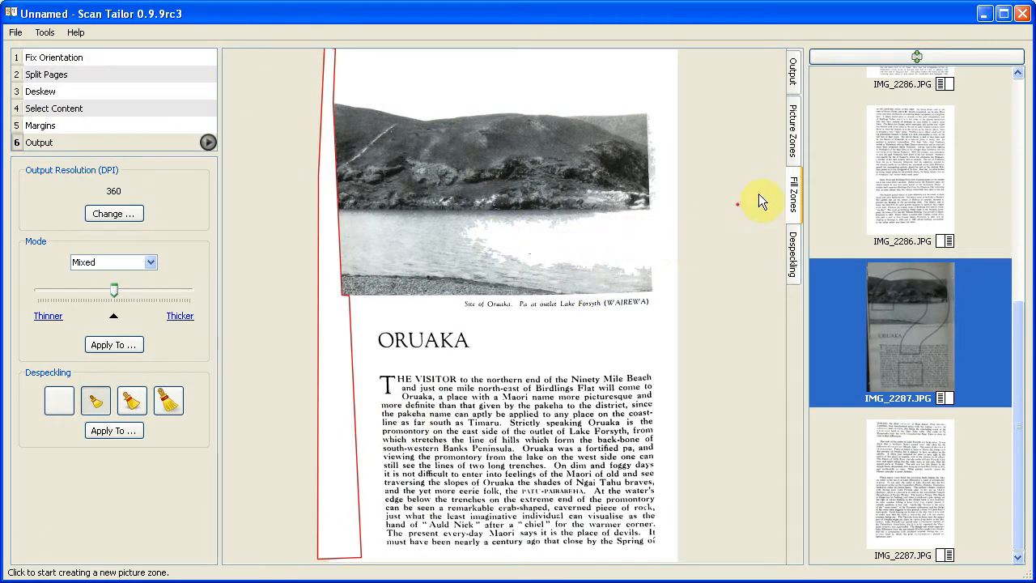
left_click(799, 126)
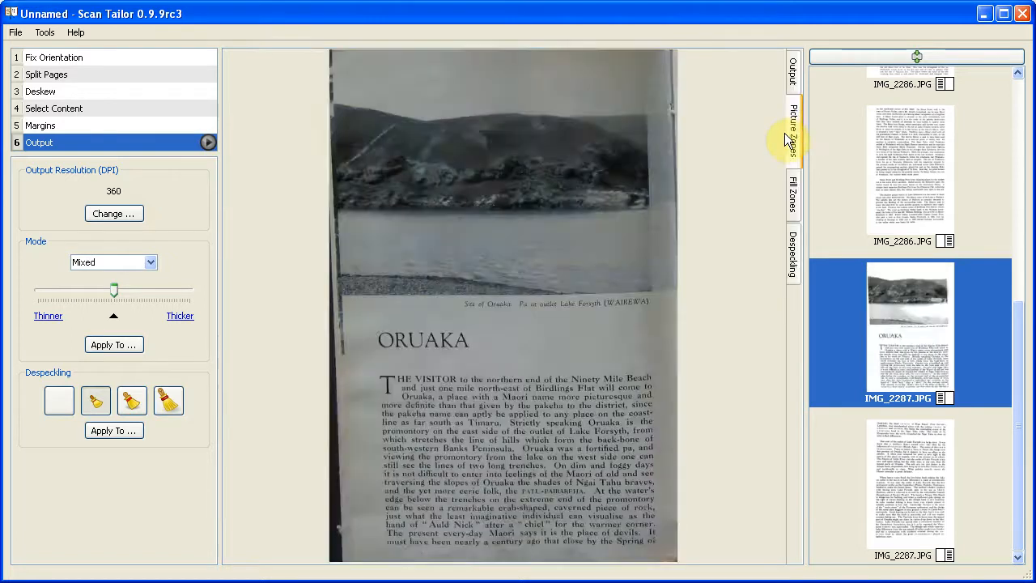
left_click(785, 132)
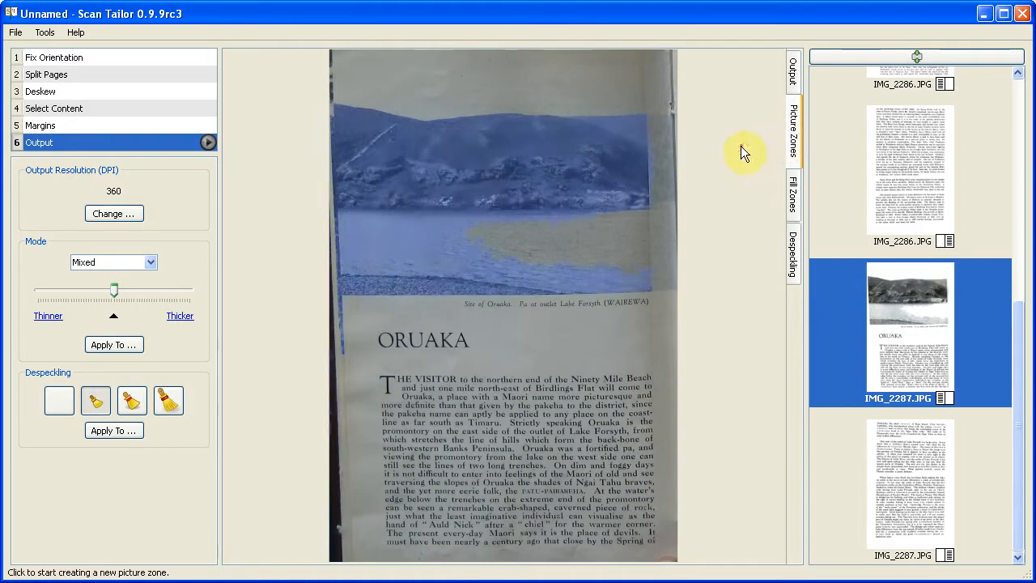
left_click(647, 167)
left_click(452, 210)
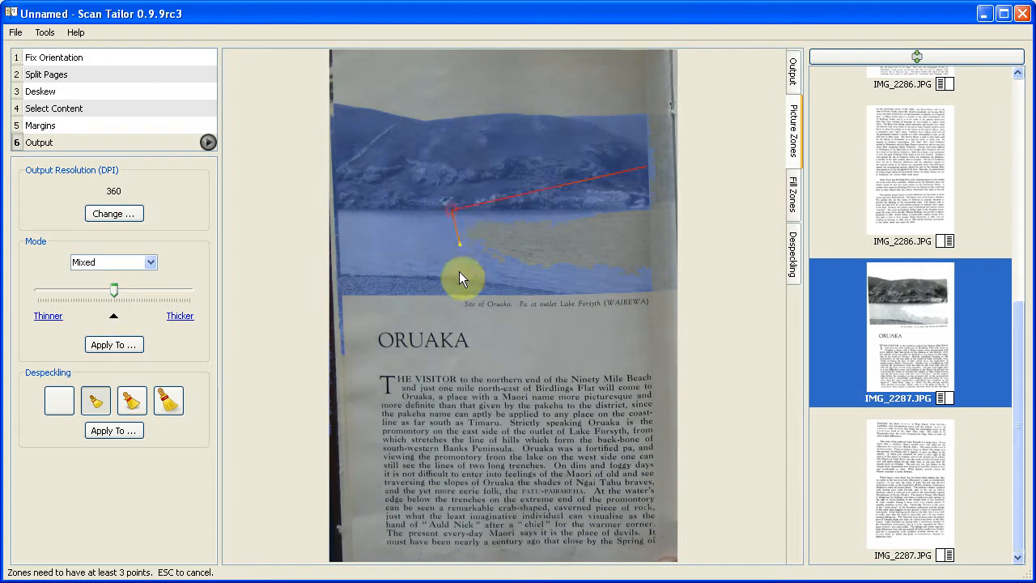
left_click(457, 281)
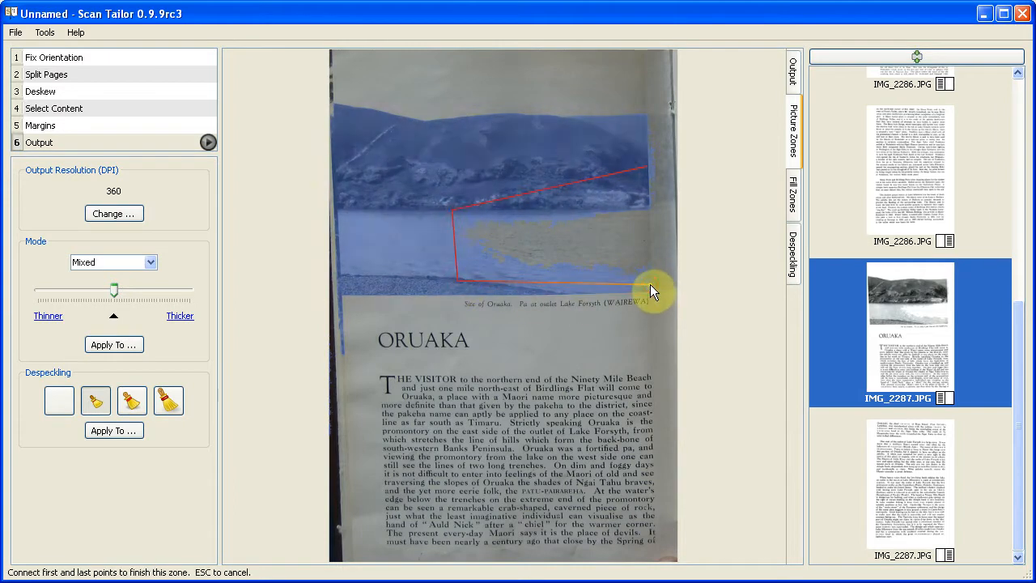
left_click(650, 284)
left_click(645, 169)
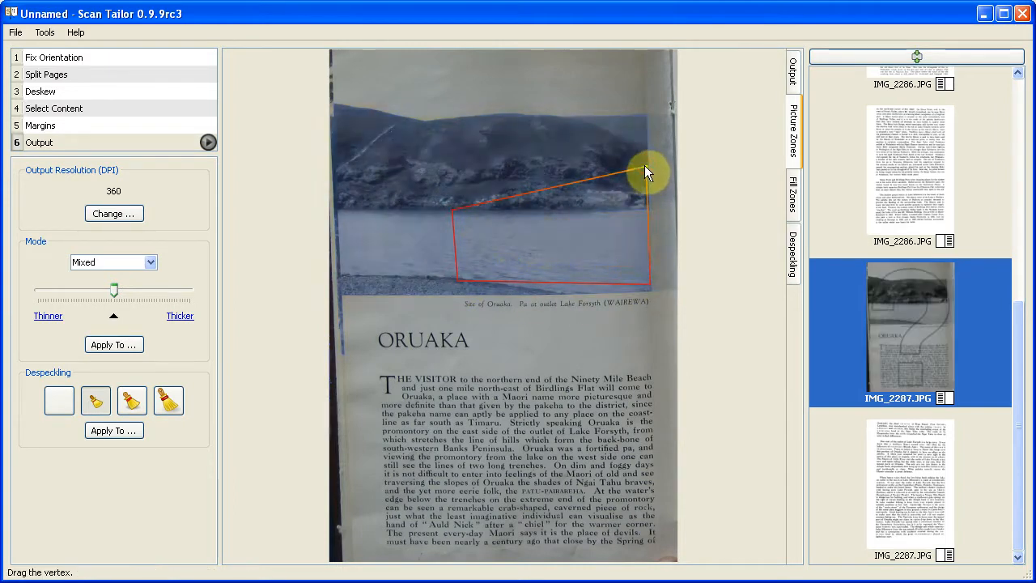
left_click_drag(645, 165, 649, 165)
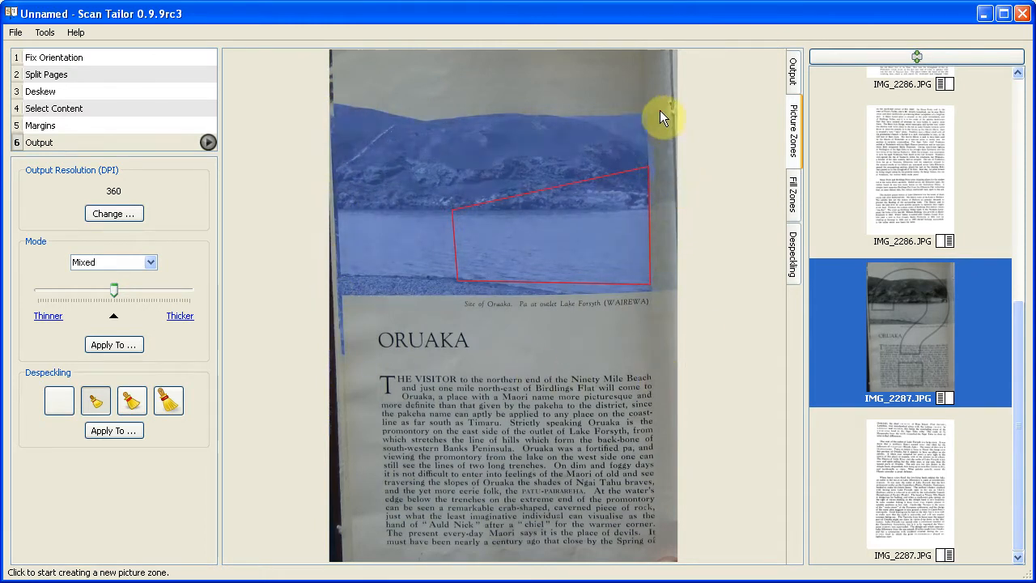
left_click_drag(656, 200, 652, 161)
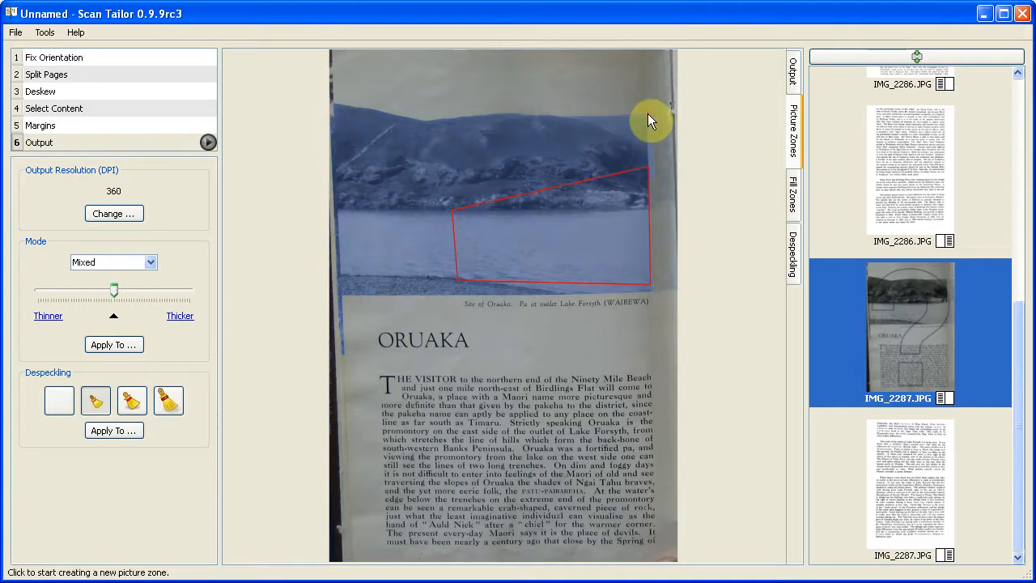
Draw a narrow upright picture zone over the page margin just outside the lake photo's right edge, from above the hills down to the waterline
left_click(647, 103)
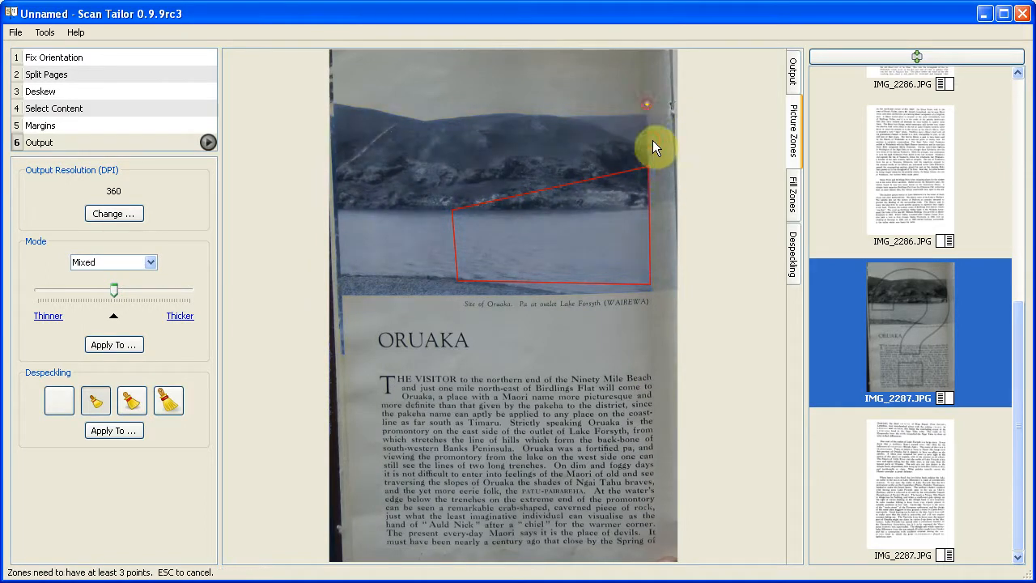
left_click(650, 213)
left_click(670, 213)
left_click(668, 102)
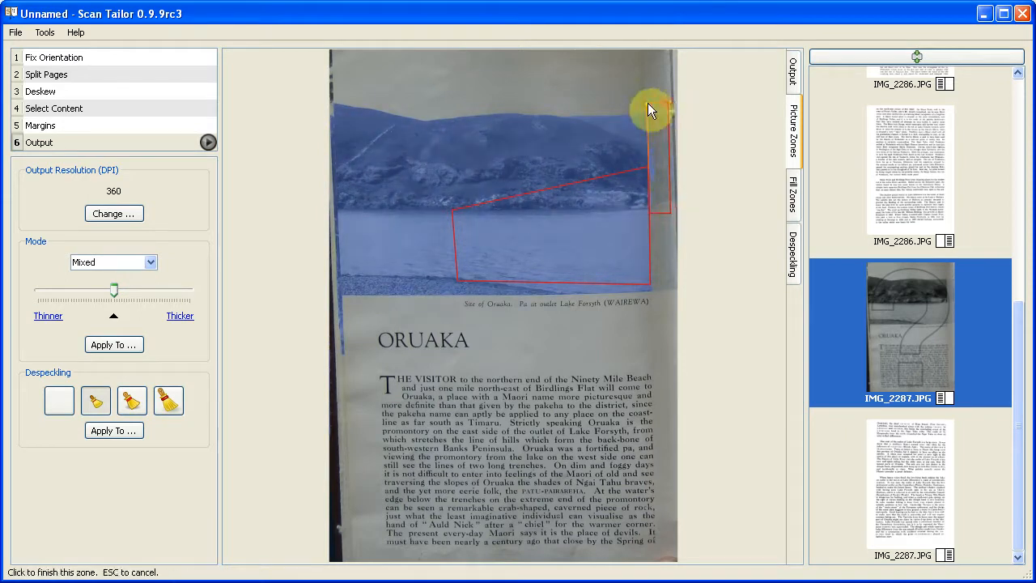
left_click(648, 104)
Set the narrow margin zone to subtract from auto layer and review the page's output
right_click(660, 153)
left_click(673, 161)
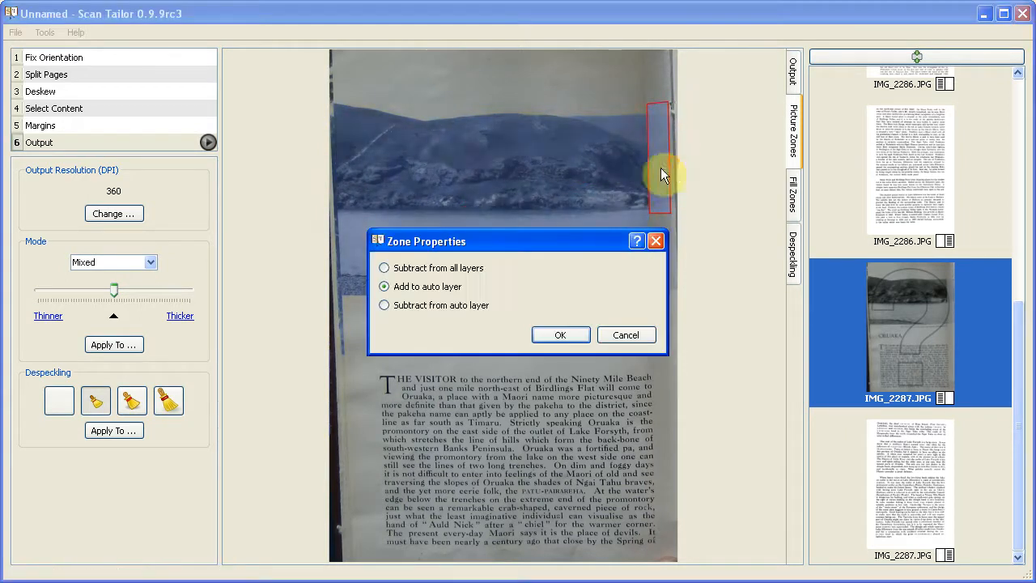
left_click(419, 304)
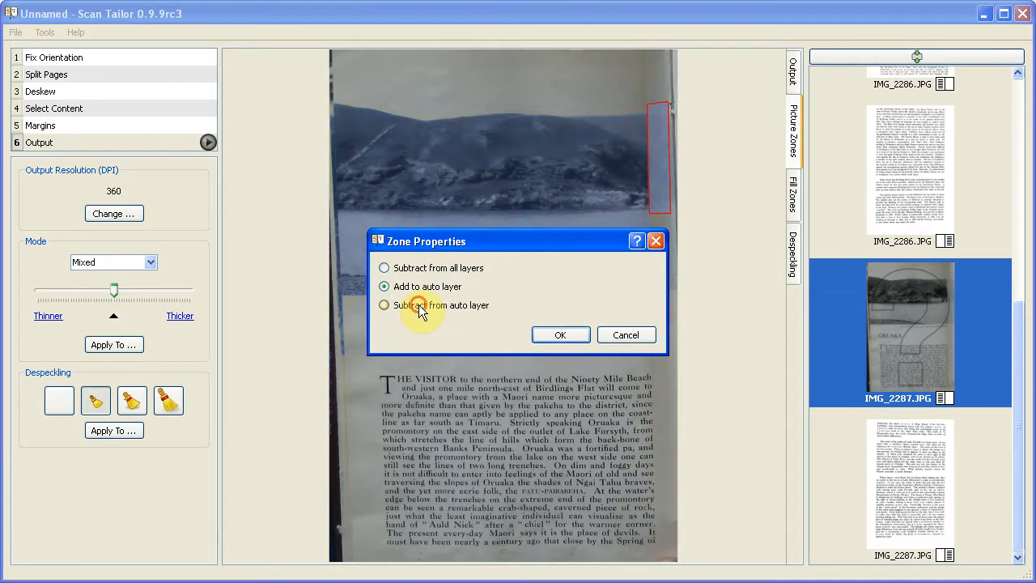
left_click(572, 332)
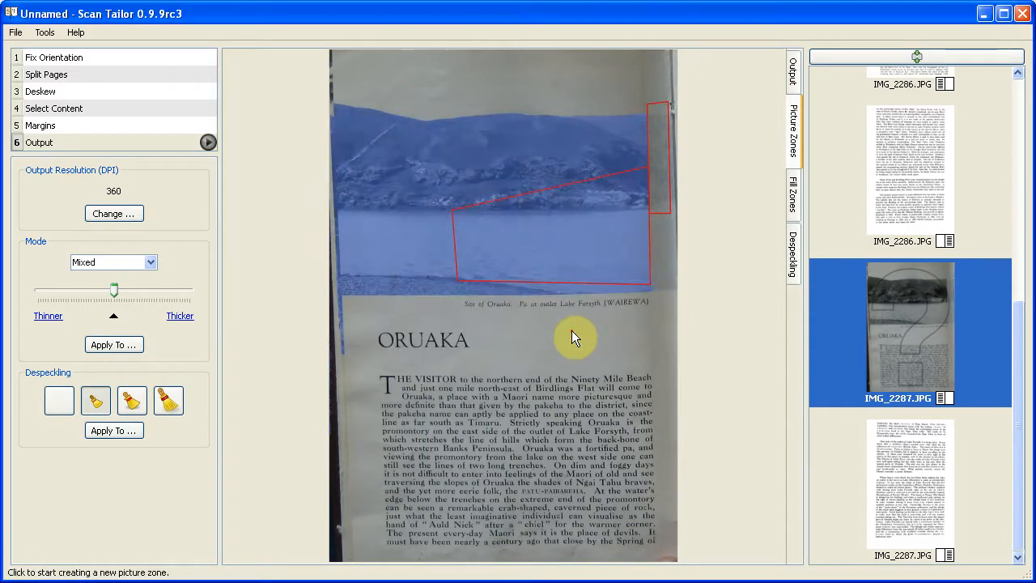
left_click(797, 69)
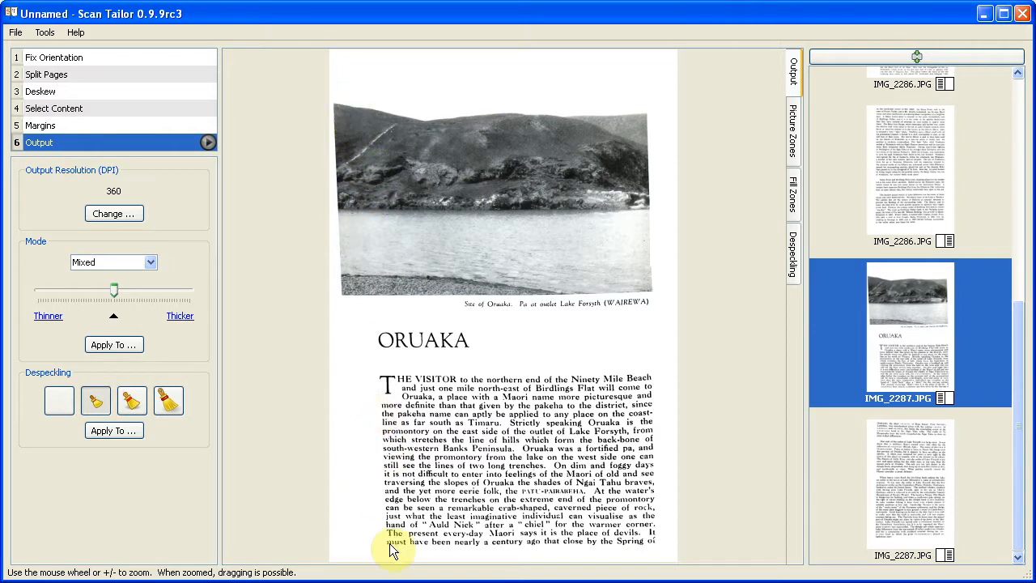
Set the deskew angle of IMG_2287.JPG's left half to 0.26° and regenerate its output
left_click(44, 91)
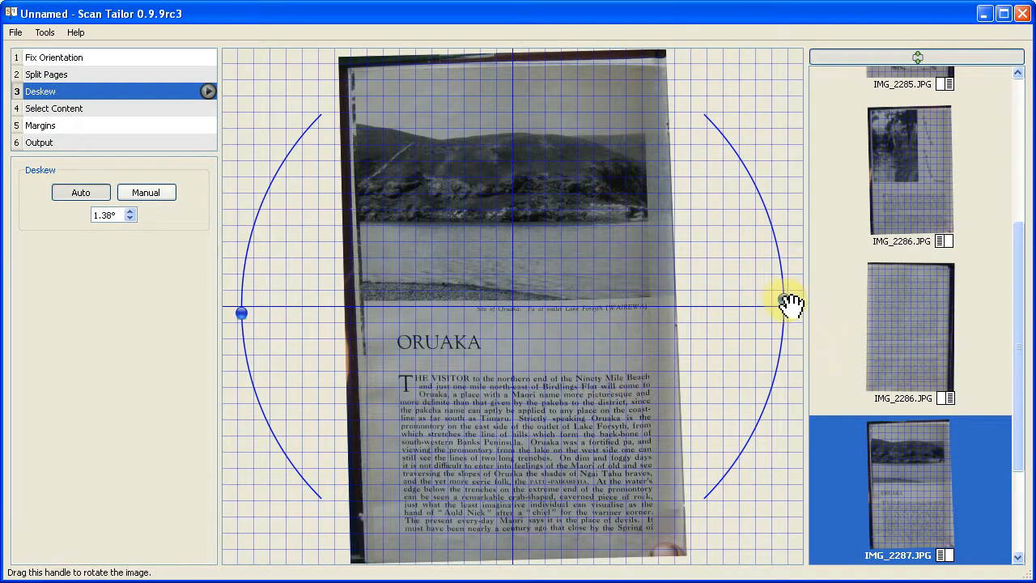
left_click_drag(785, 300, 788, 305)
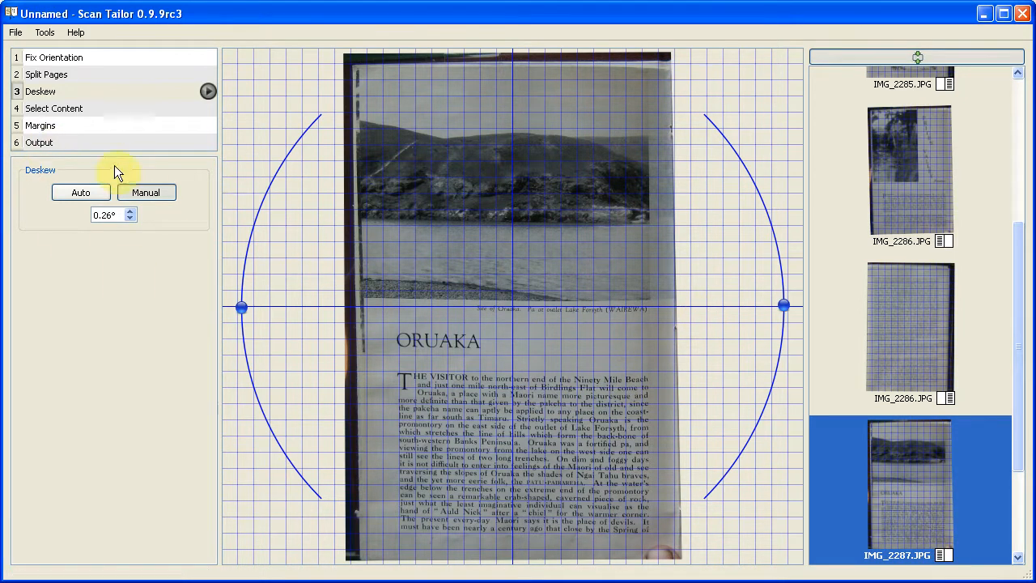
left_click(84, 143)
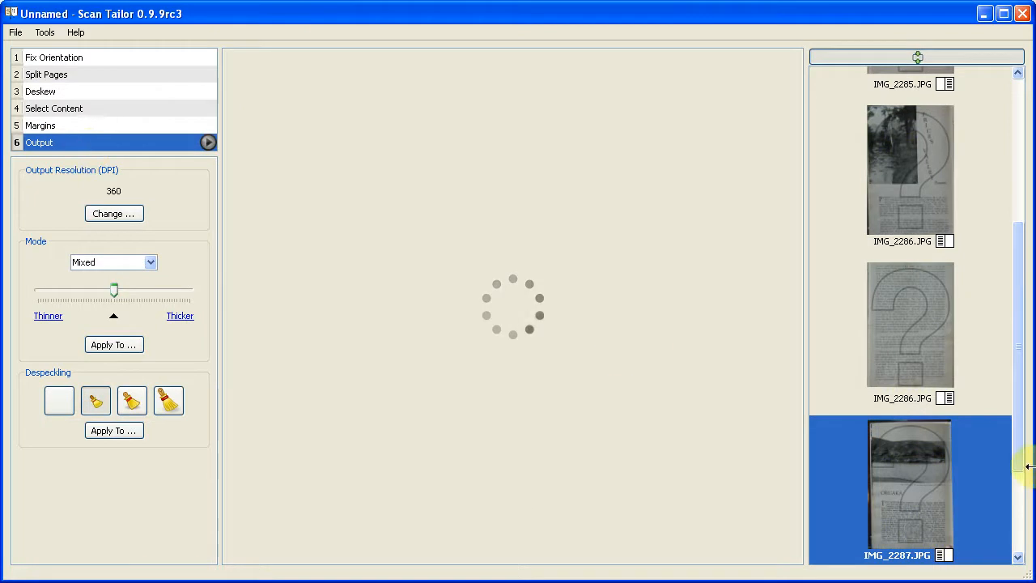
left_click_drag(1017, 403, 1025, 475)
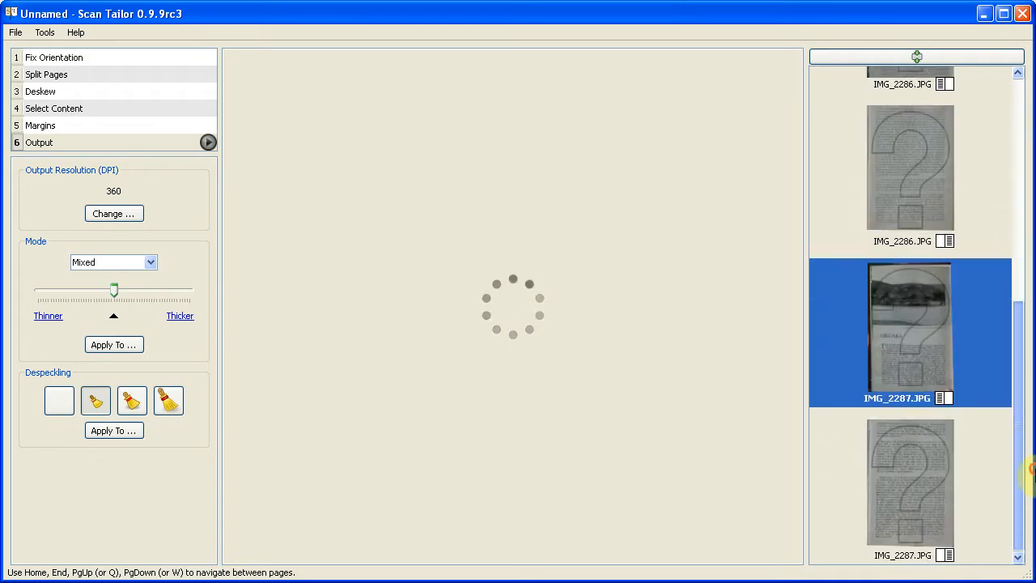
Check the deskew and margins of IMG_2287.JPG's left half and return to the output stage
left_click(63, 91)
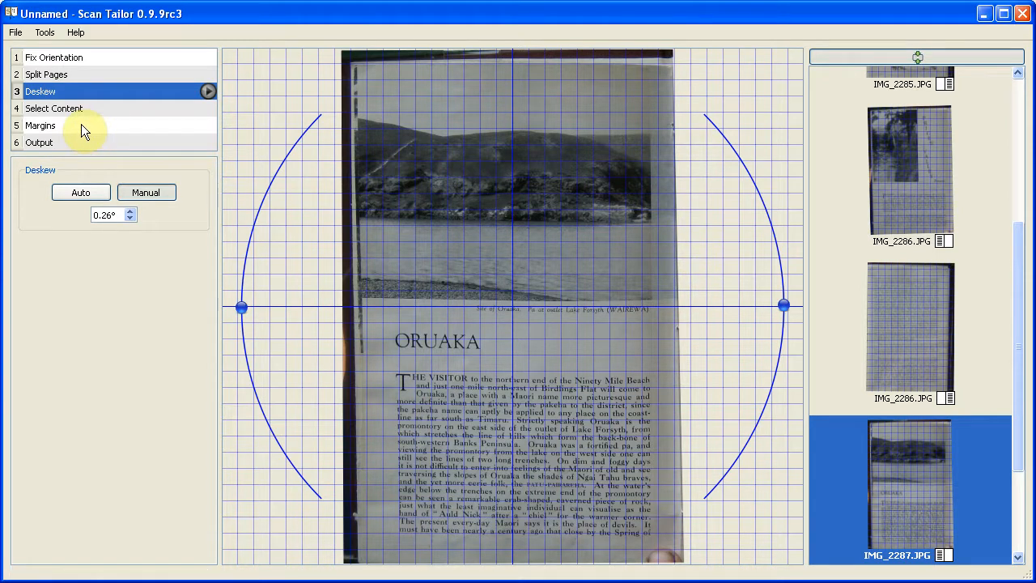
left_click(53, 126)
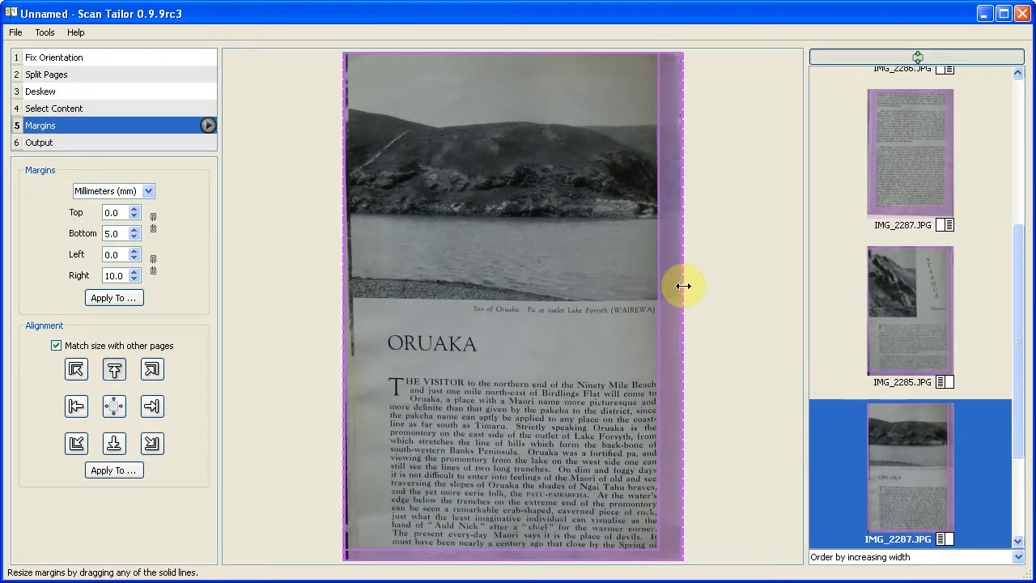
left_click(61, 143)
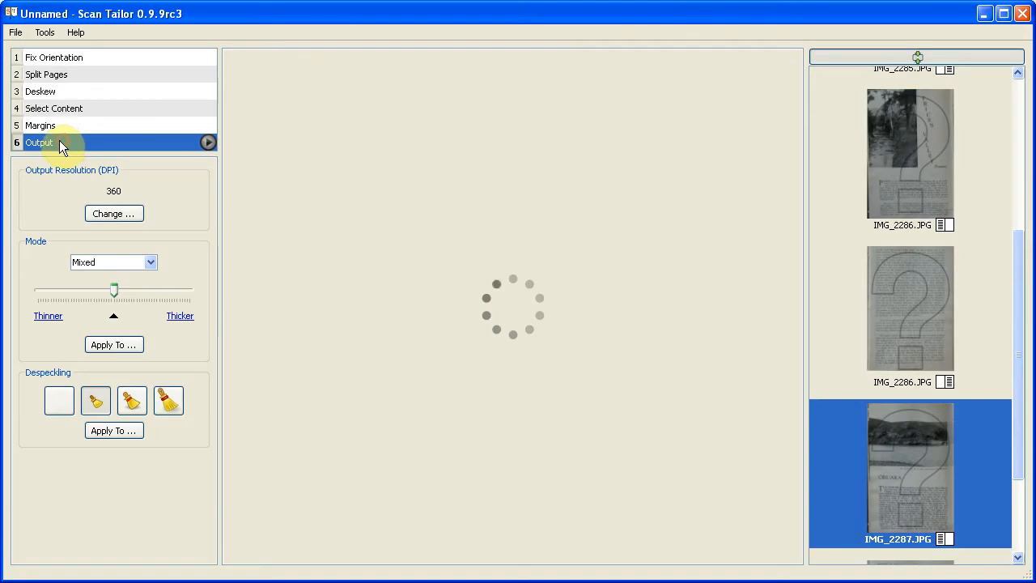
Batch-generate the output of all pages, starting from the left half of IMG_2285.JPG
left_click_drag(1018, 285, 1000, 98)
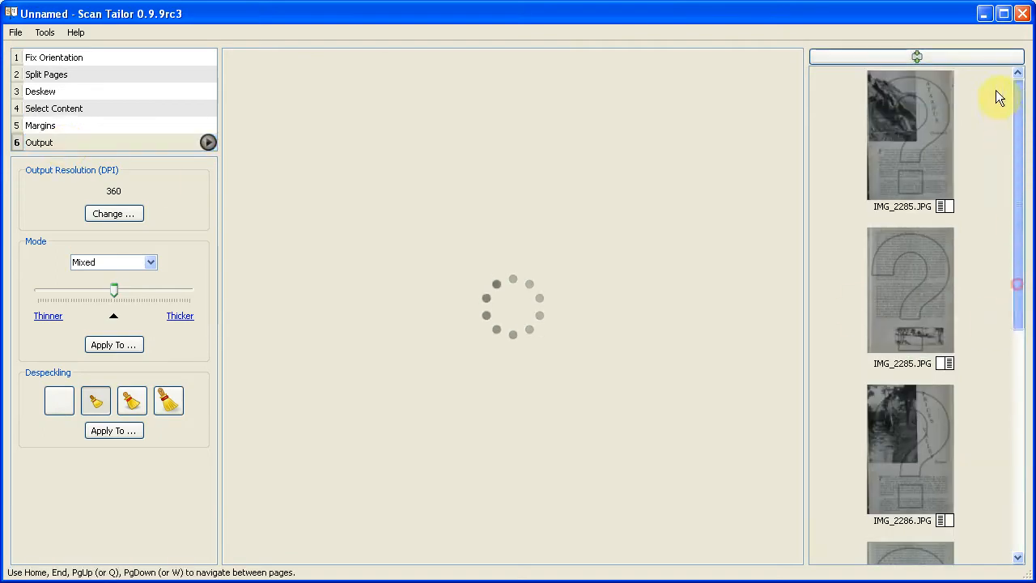
left_click(913, 145)
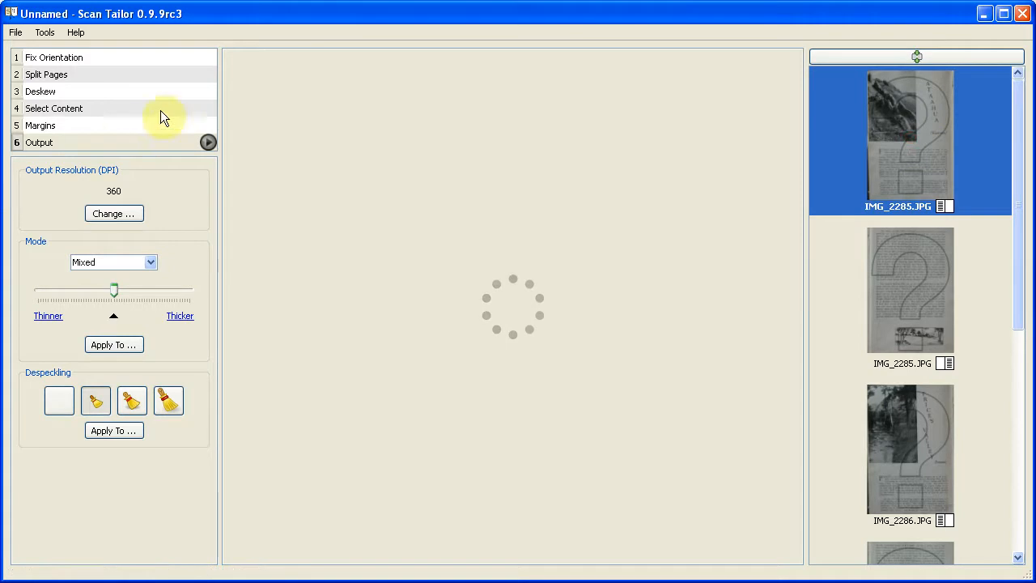
left_click(207, 141)
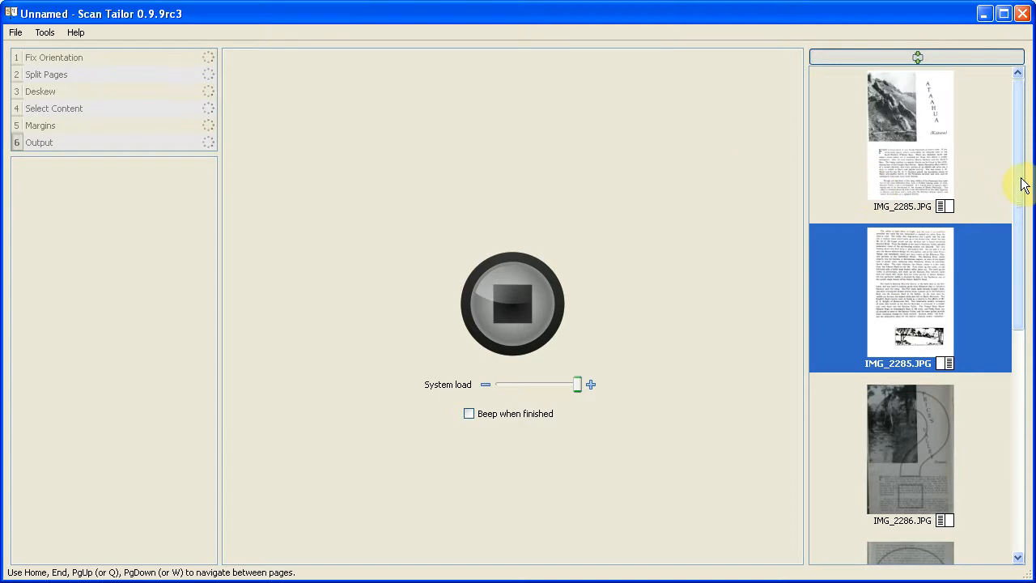
left_click_drag(1021, 185, 1025, 288)
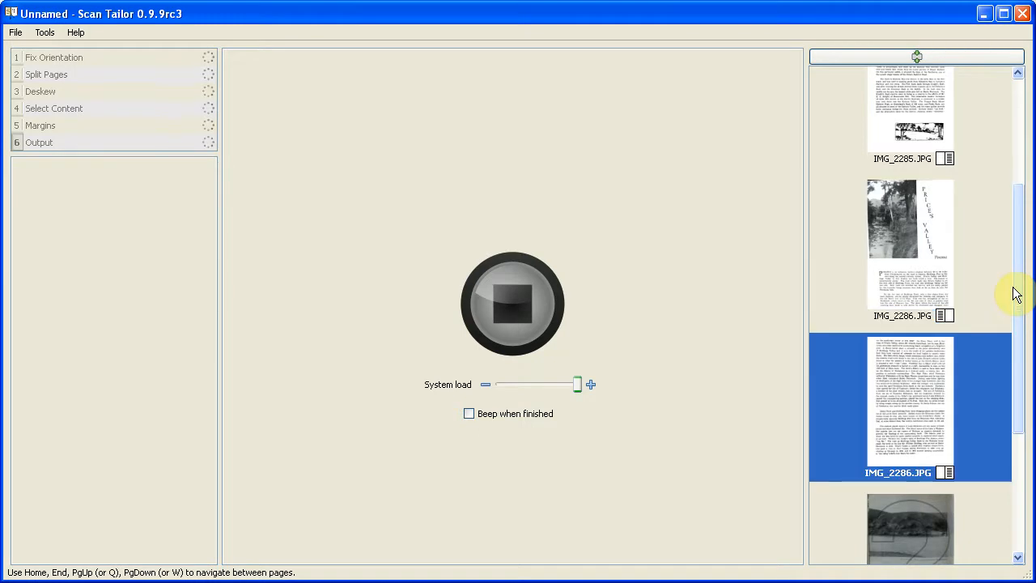
scroll(1004, 298, "down", 3)
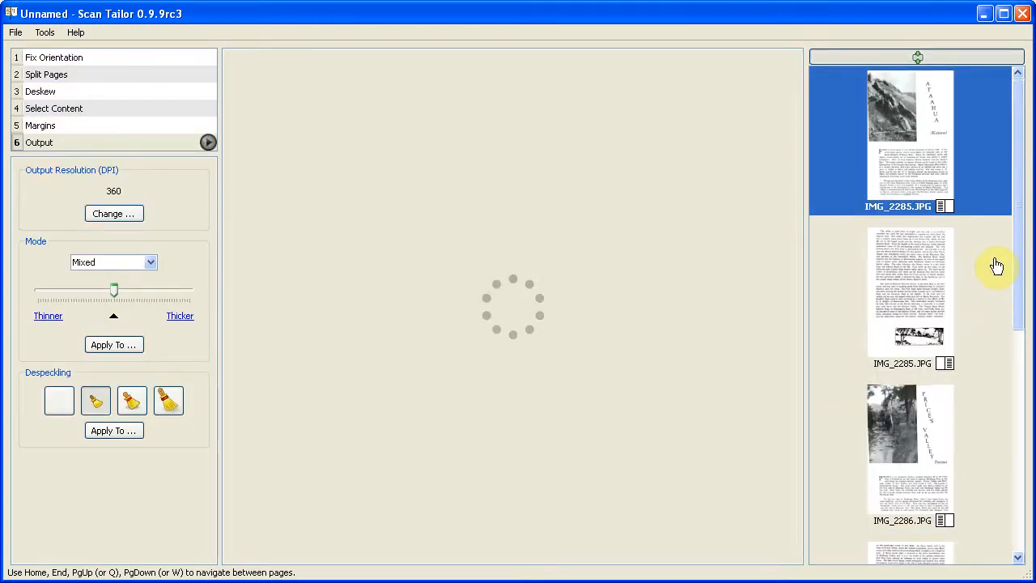
Start a picture zone on IMG_2287.JPG's left half along the page's top edge and down the sky's right side to the skyline
left_click_drag(1016, 190, 1021, 462)
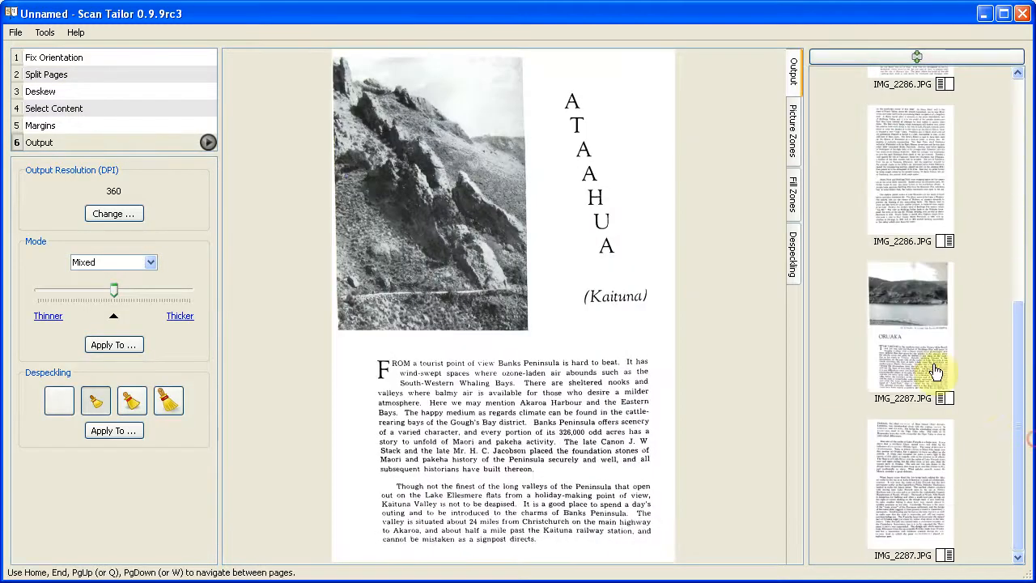
left_click(916, 326)
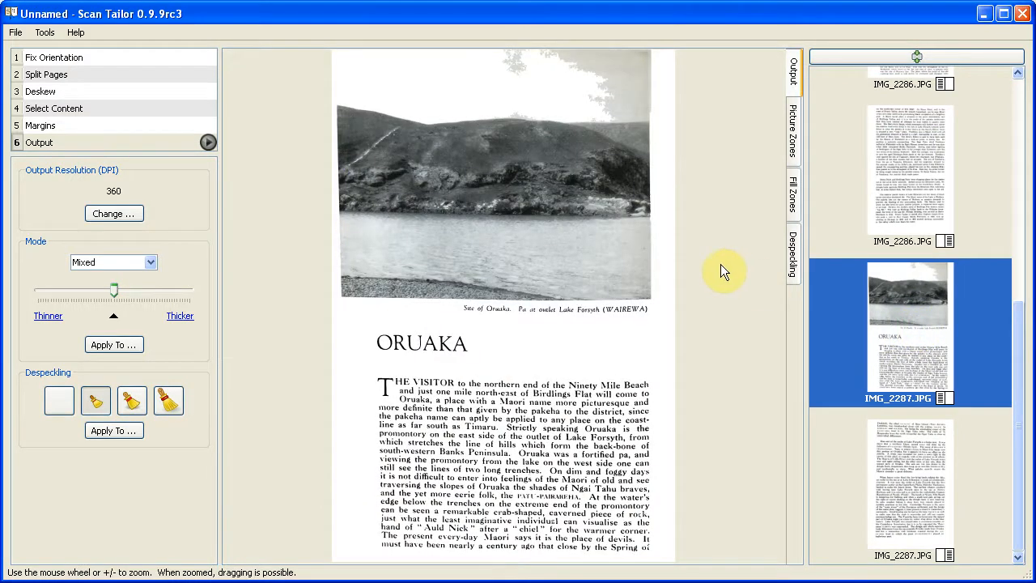
left_click(795, 120)
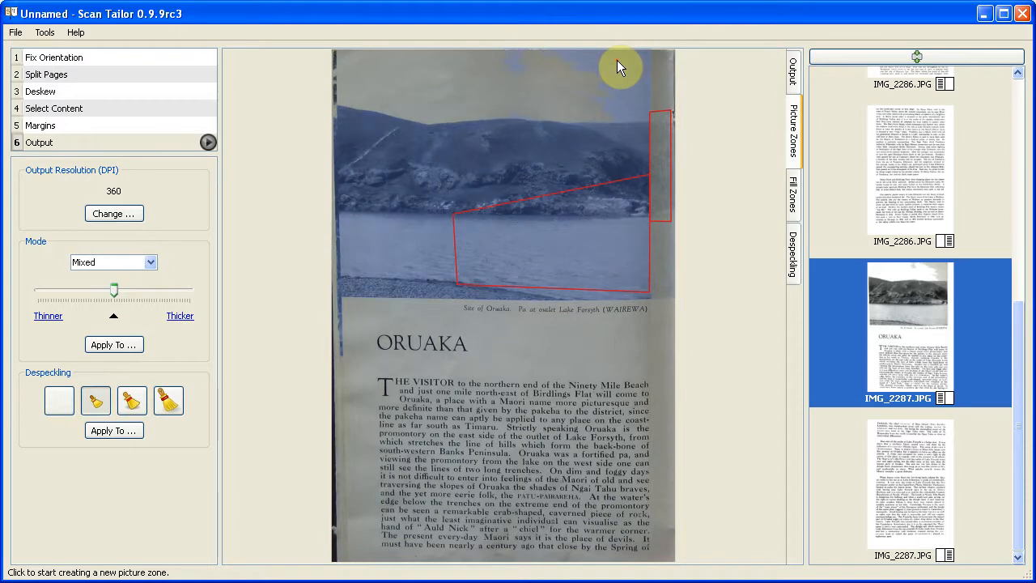
left_click(501, 50)
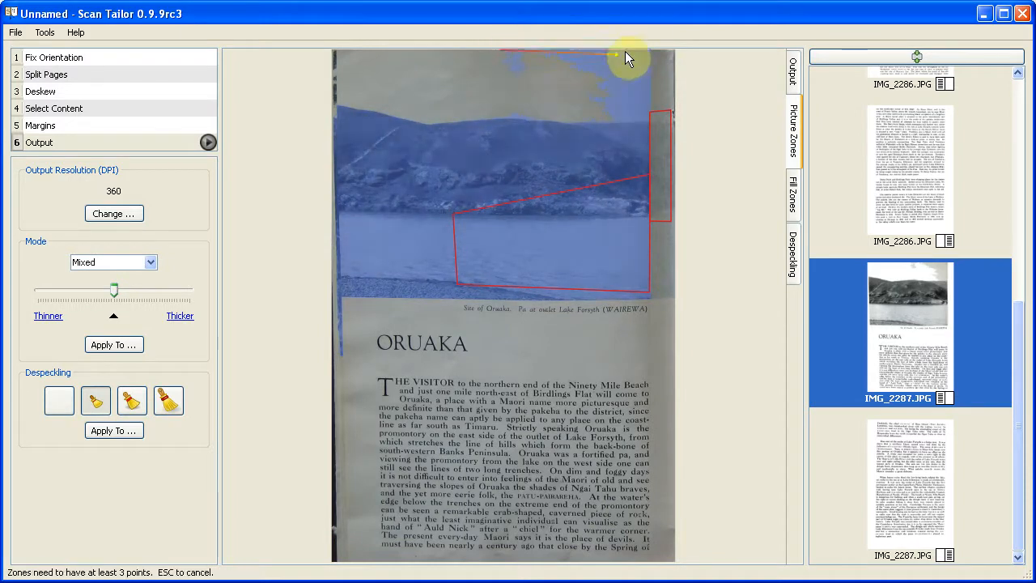
left_click(657, 50)
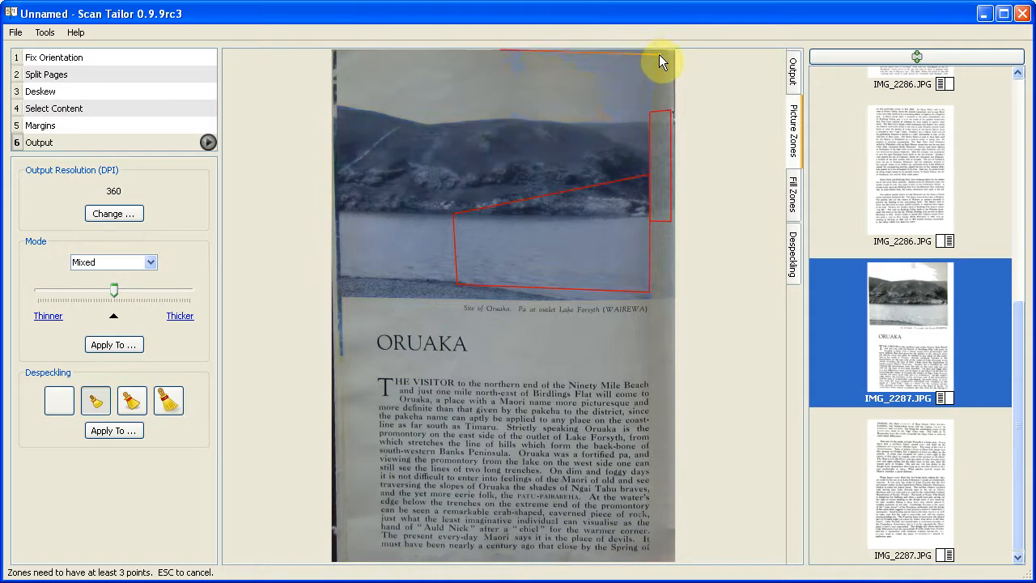
left_click(662, 120)
Trace the zone along the skyline past the stray sky patches, close it at its starting point on the top edge, and review the output
scroll(662, 121, "up", 2)
scroll(652, 130, "up", 2)
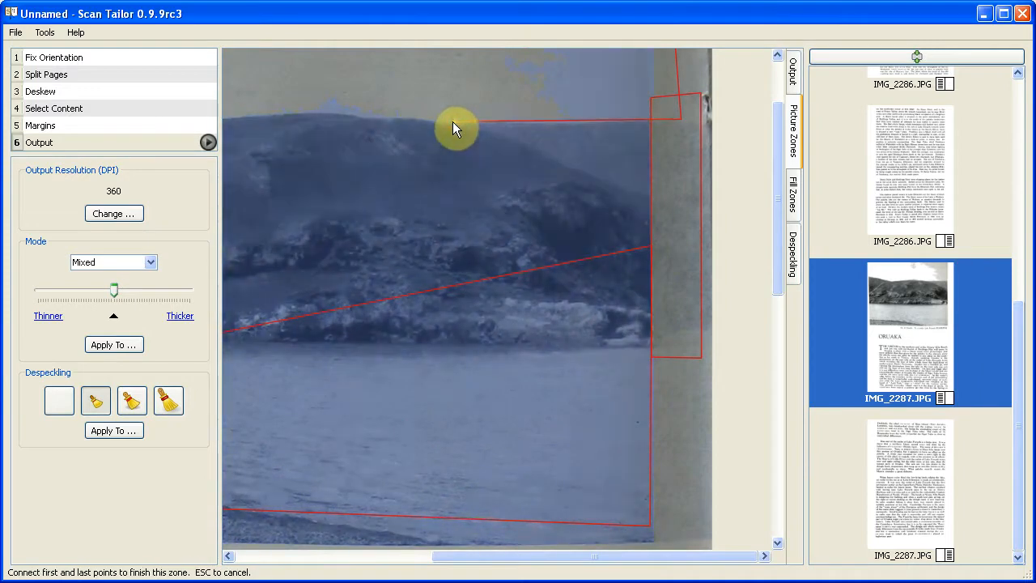
left_click(452, 123)
left_click(409, 117)
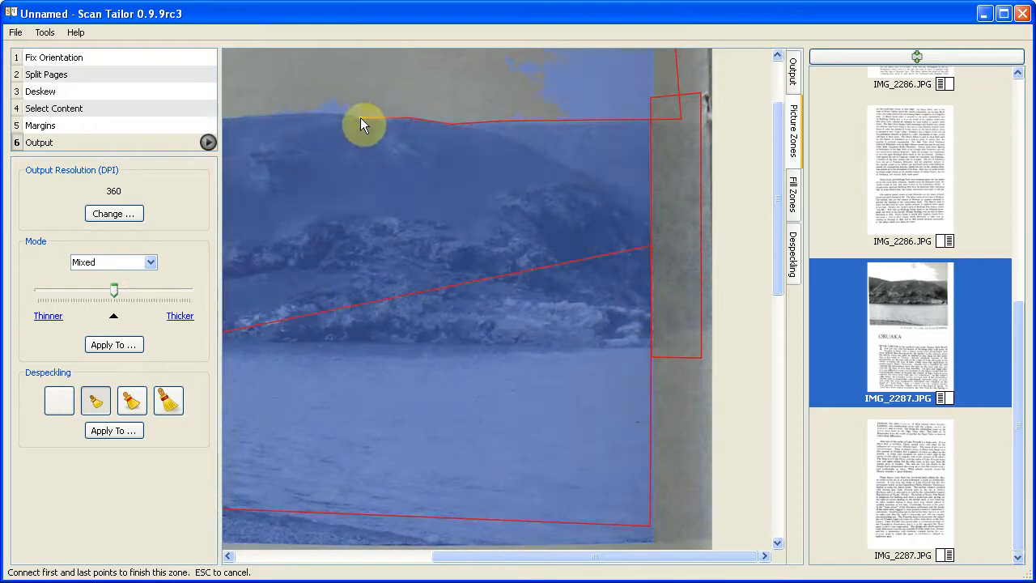
left_click(362, 118)
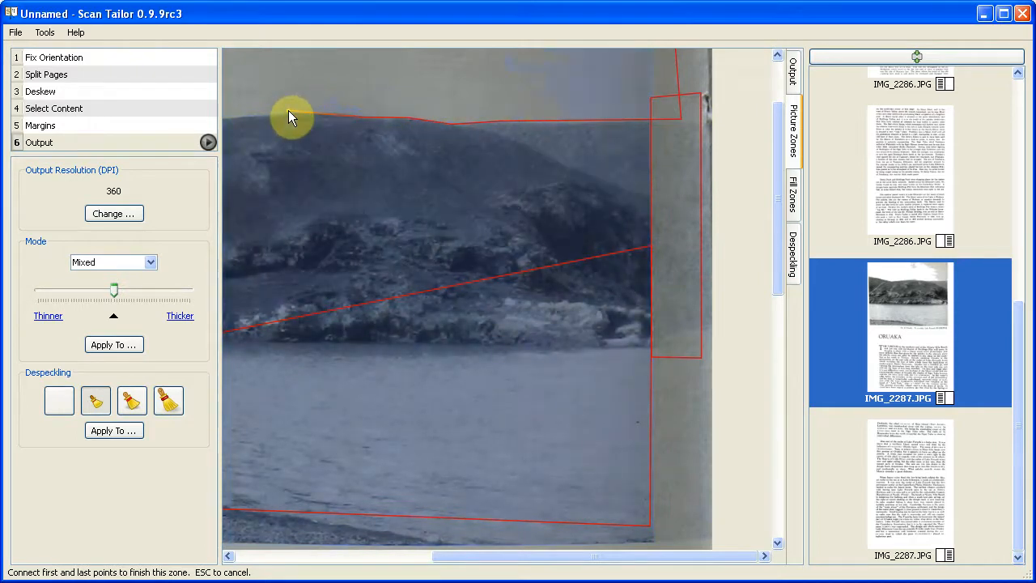
scroll(295, 96, "down", 5)
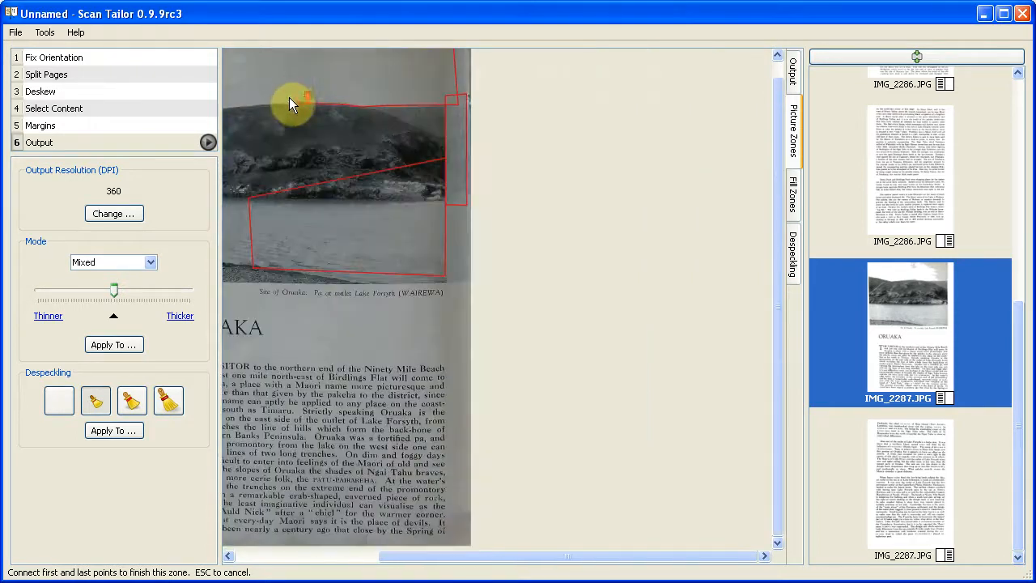
left_click_drag(289, 97, 337, 188)
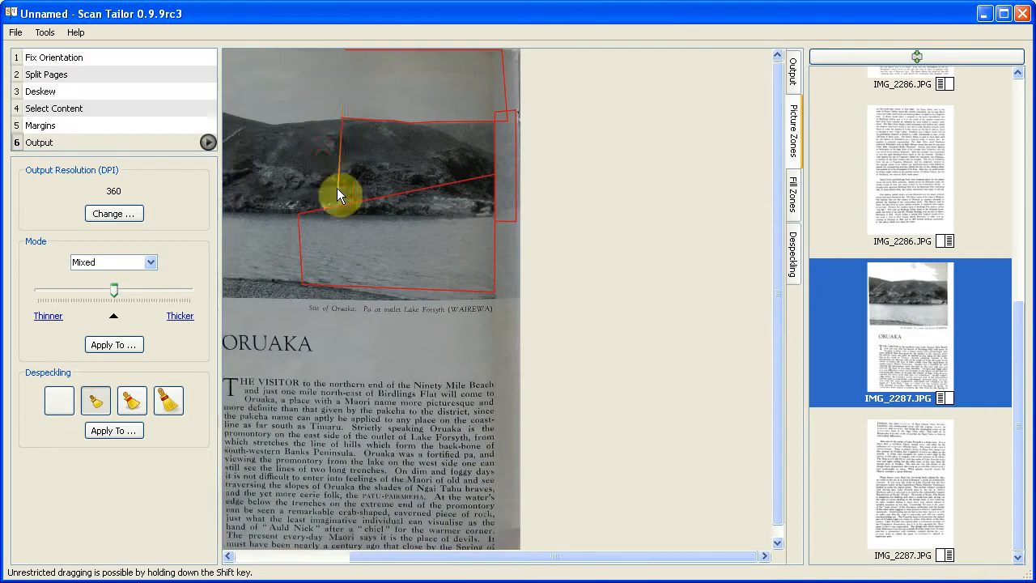
left_click(344, 53)
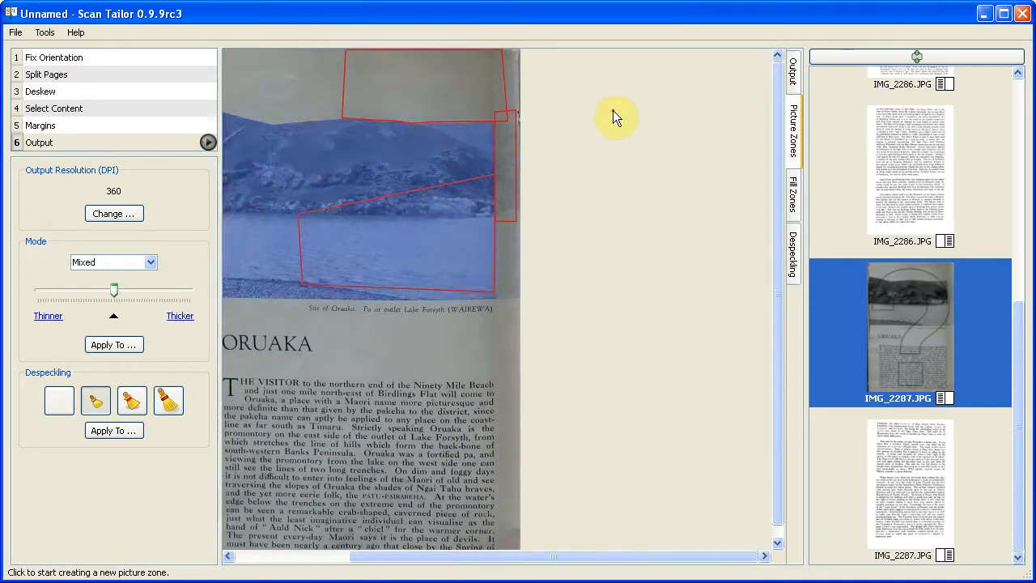
left_click(794, 71)
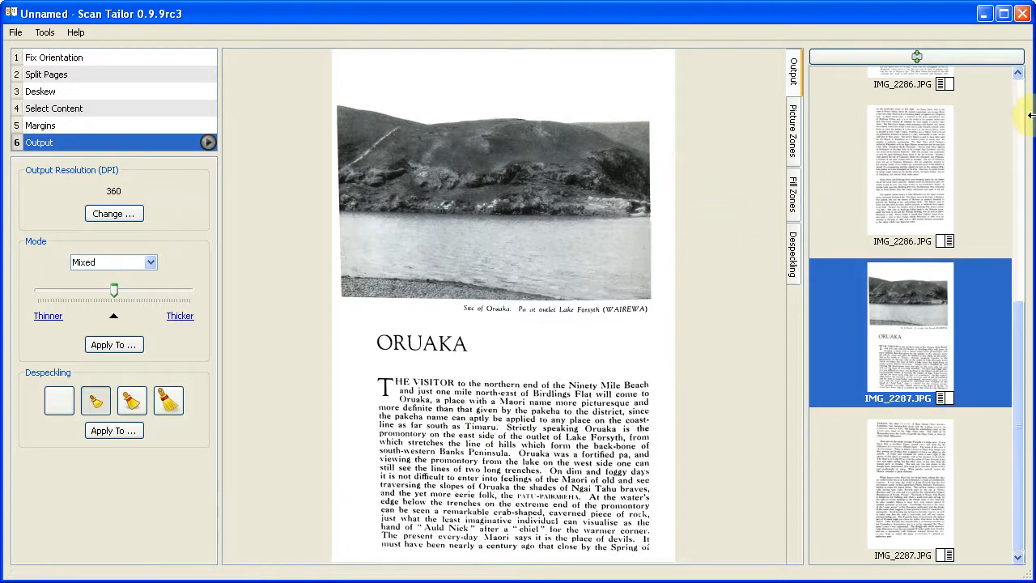
mouse_move(1022, 381)
left_mouse_down()
mouse_move(1028, 129)
mouse_move(1031, 426)
mouse_move(1020, 366)
left_mouse_up()
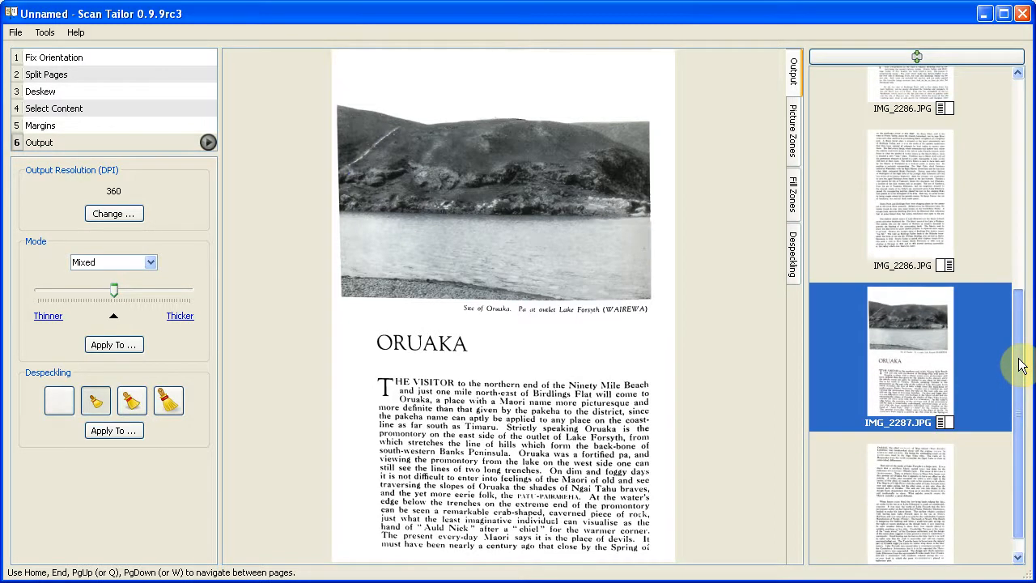